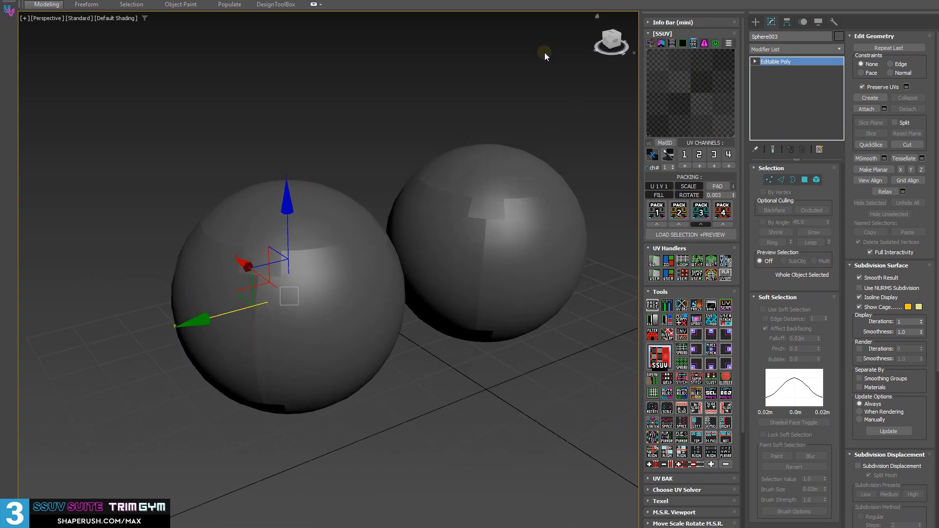
# Load the front sphere's UV preview with an Unwrap UVW modifier and expand the modifier's sub-object levels.
pyautogui.moveTo(335, 308); pyautogui.dragTo(436, 265, button='middle')
pyautogui.moveTo(329, 273); pyautogui.dragTo(166, 315, button='middle')
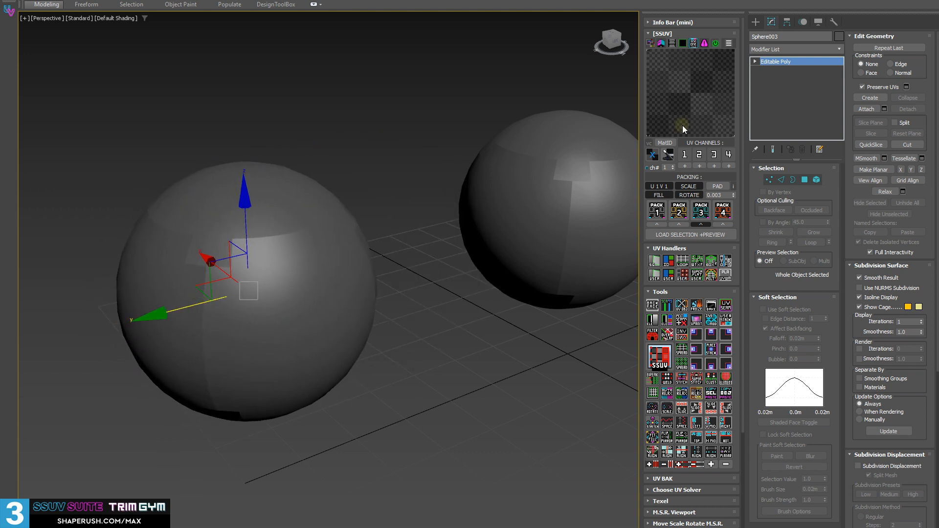
pyautogui.click(689, 92)
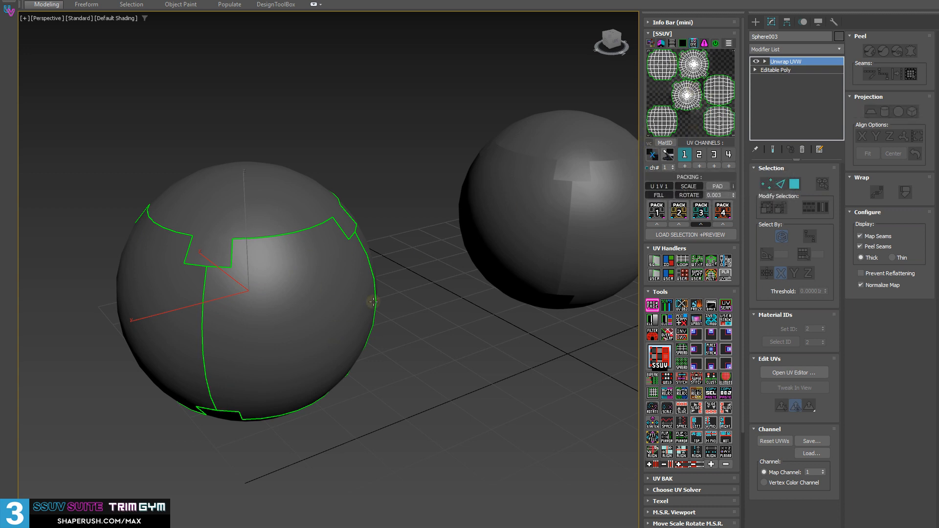
pyautogui.keyDown('alt'); pyautogui.moveTo(524, 206); pyautogui.dragTo(418, 289, button='middle'); pyautogui.keyUp('alt')
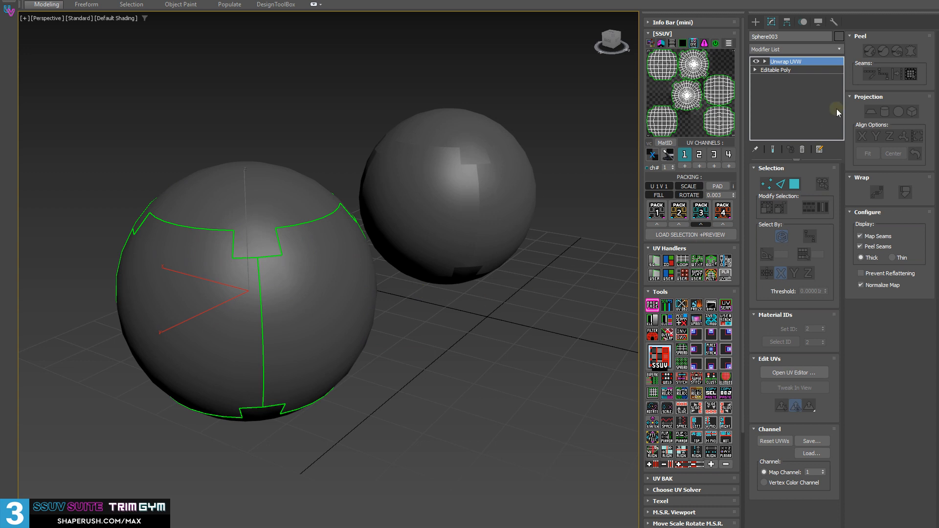
pyautogui.click(764, 62)
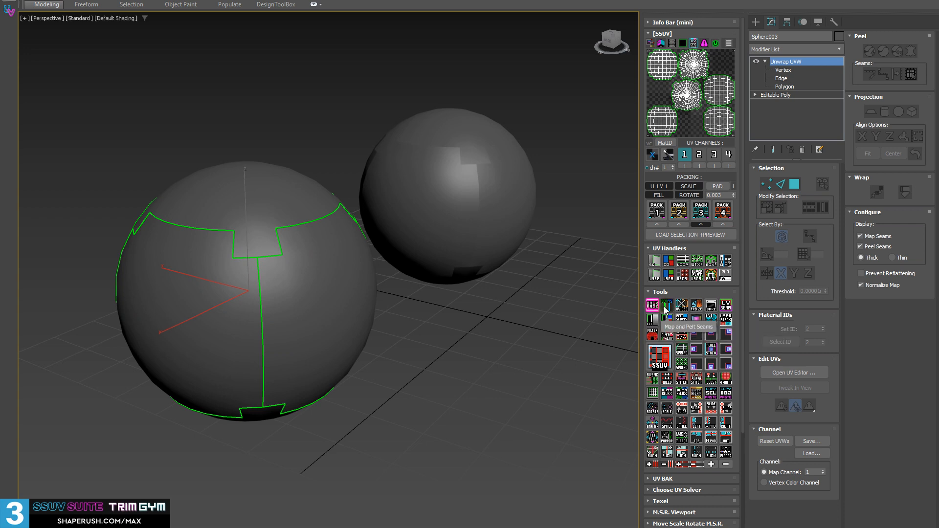
# Deselect and reselect the front sphere, then toggle backface selection off and on for its Unwrap UVW modifier.
pyautogui.click(554, 318)
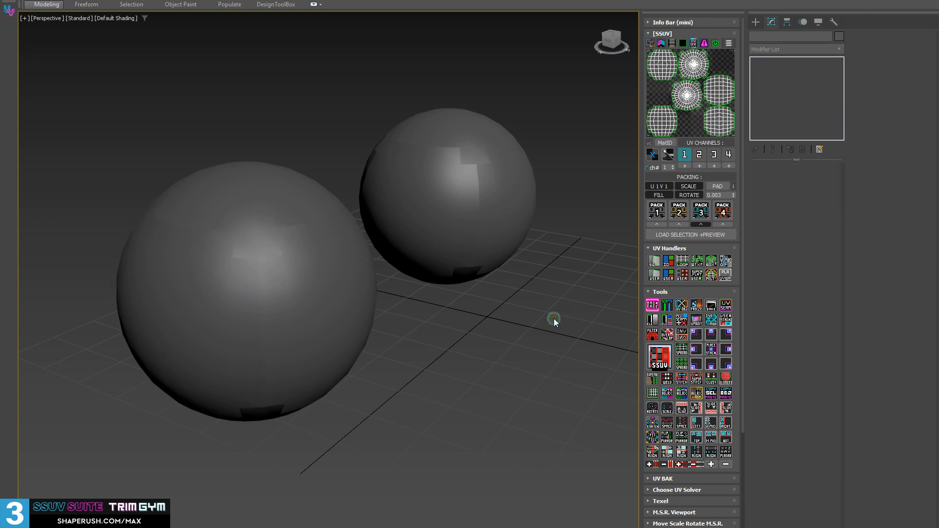
pyautogui.click(351, 299)
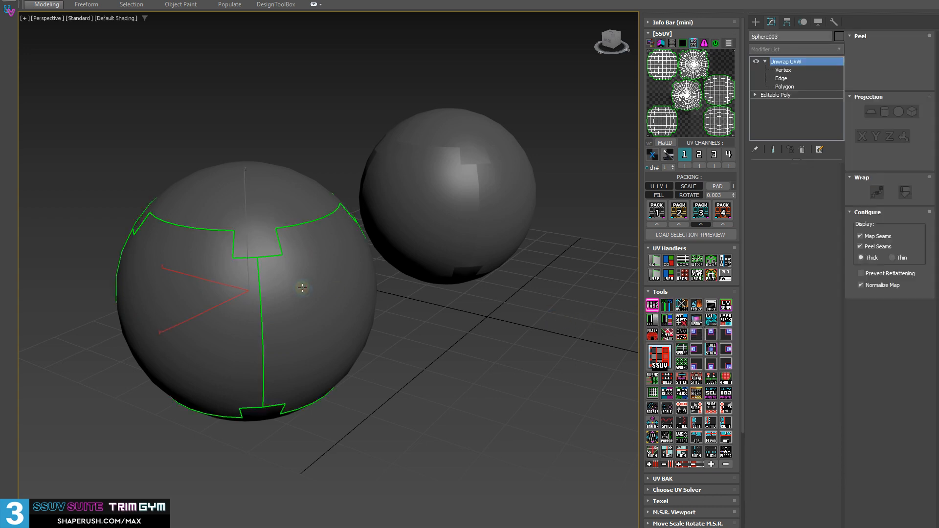
pyautogui.click(652, 309)
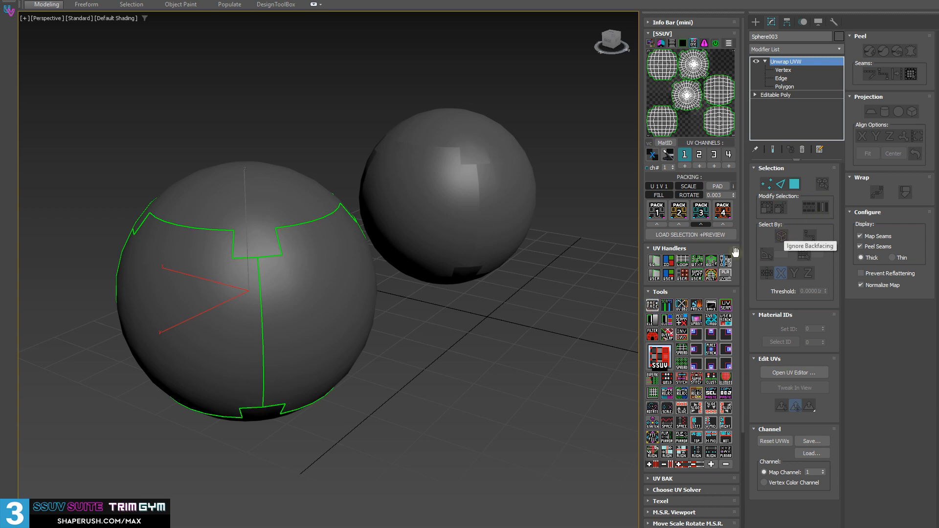
pyautogui.click(650, 309)
pyautogui.click(650, 309)
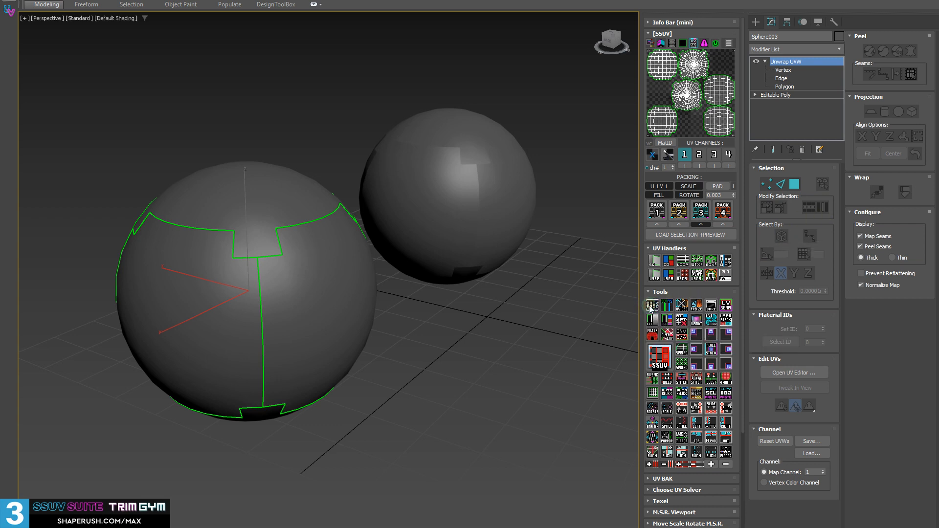
pyautogui.click(650, 308)
# Enter the Unwrap UVW modifier's Polygon level and return to its top level.
pyautogui.click(783, 86)
pyautogui.click(788, 62)
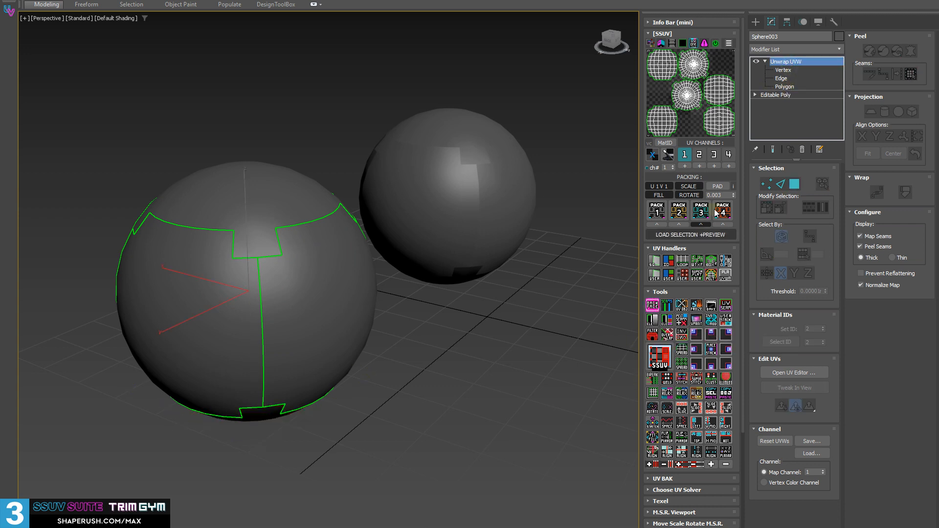
pyautogui.click(784, 86)
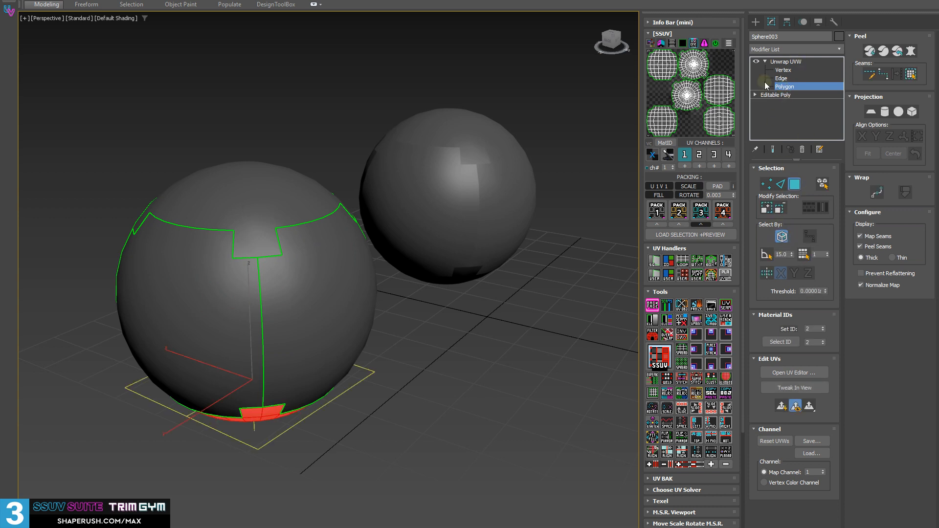
pyautogui.click(781, 62)
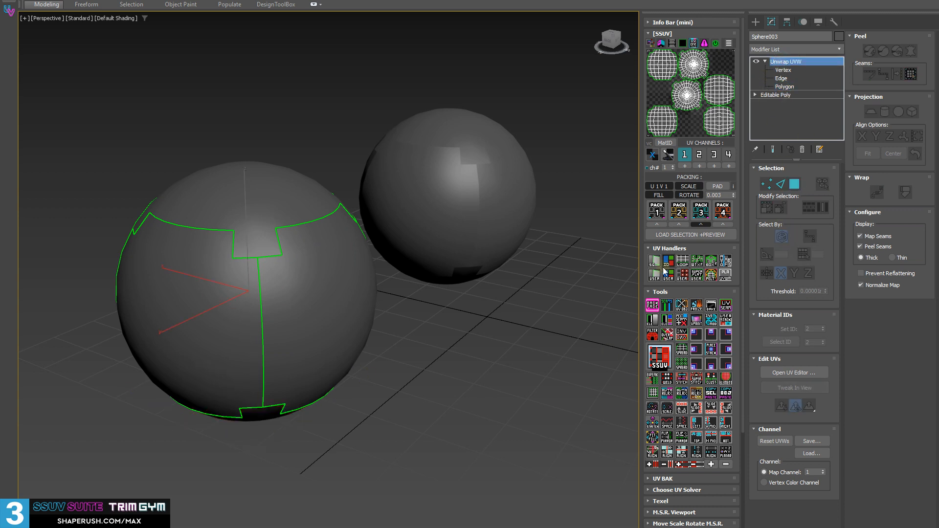
# Cycle the front sphere's map and peel seam display through its modes, ending with the seams hidden.
pyautogui.click(668, 309)
pyautogui.click(668, 309)
pyautogui.click(668, 310)
pyautogui.click(668, 310)
pyautogui.click(668, 310)
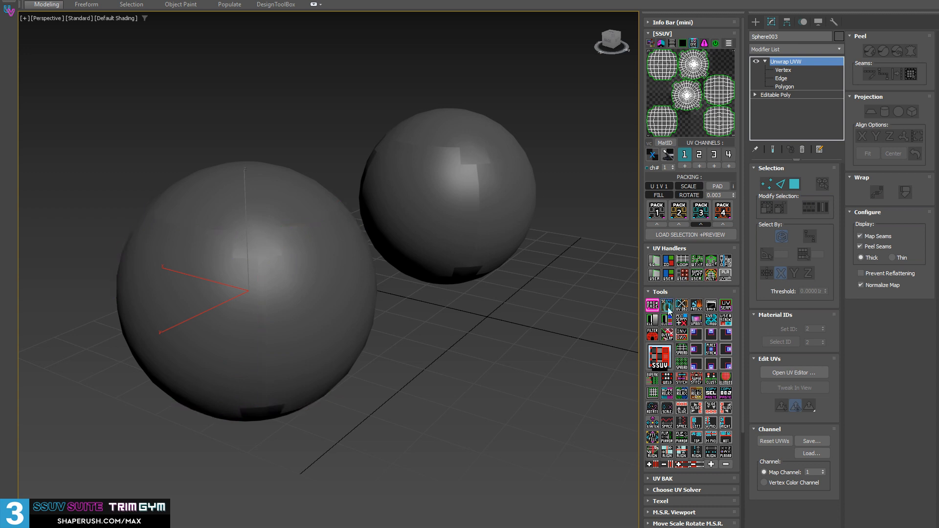
pyautogui.click(668, 310)
pyautogui.click(668, 310)
pyautogui.click(668, 310)
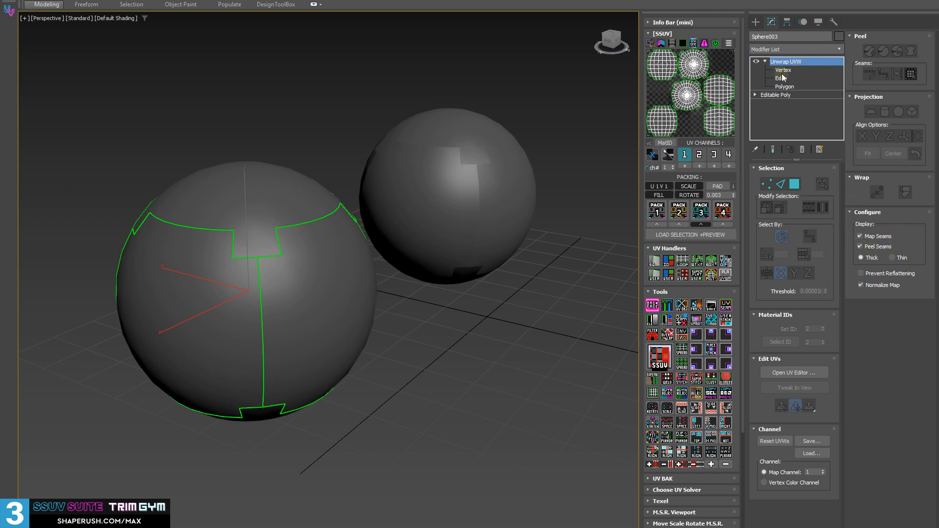
pyautogui.keyDown('alt'); pyautogui.moveTo(489, 324); pyautogui.dragTo(470, 323, button='middle'); pyautogui.keyUp('alt')
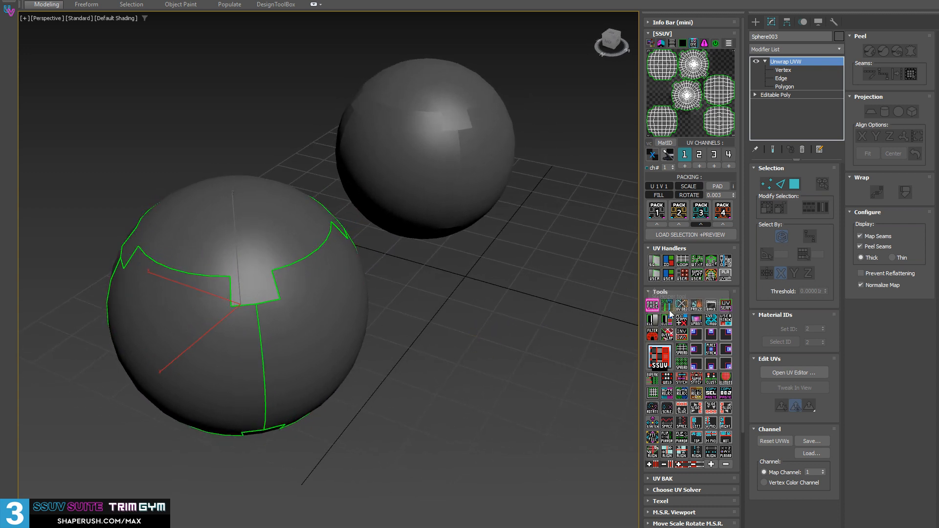
pyautogui.click(669, 309)
pyautogui.click(669, 312)
pyautogui.click(669, 311)
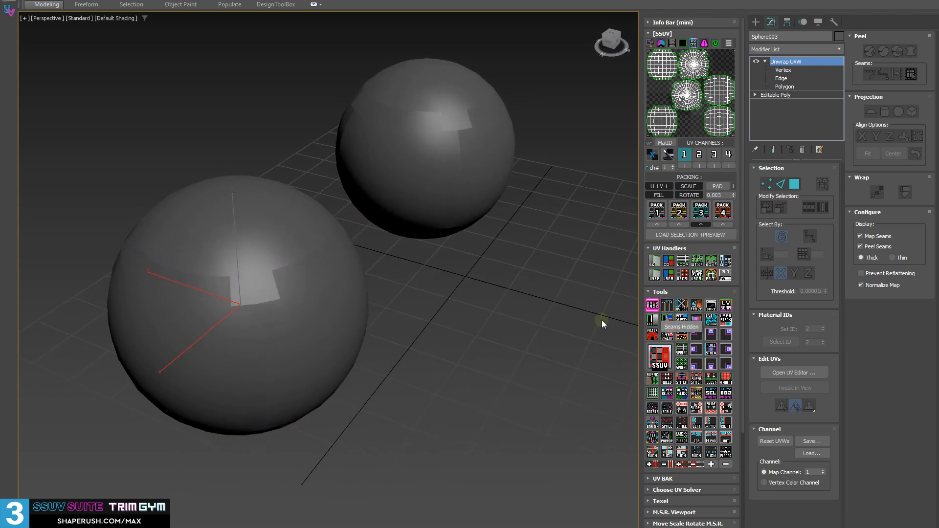
# Toggle the Peel Seams and Map Seams display options of the front sphere's Unwrap UVW modifier.
pyautogui.keyDown('alt'); pyautogui.moveTo(601, 320); pyautogui.dragTo(499, 264, button='middle'); pyautogui.keyUp('alt')
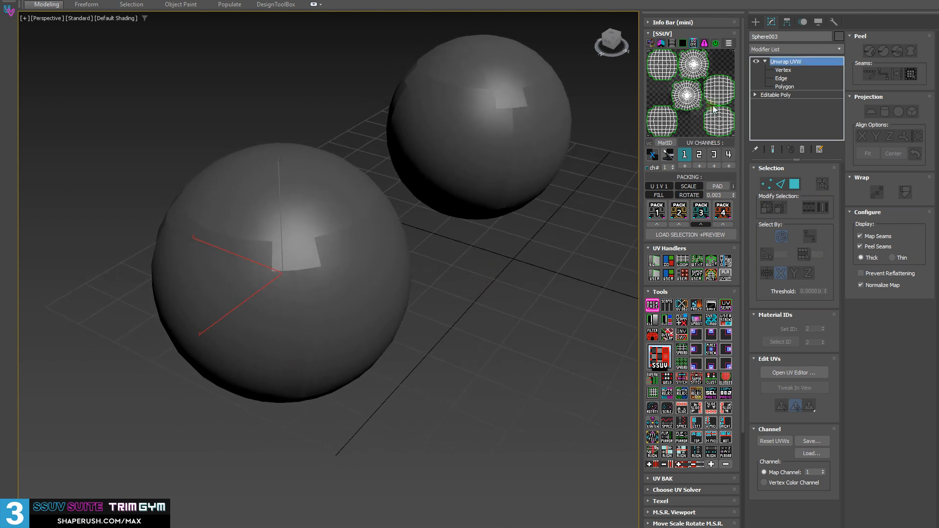
pyautogui.moveTo(354, 225)
pyautogui.keyDown('alt'); pyautogui.mouseDown(button='middle')
pyautogui.moveTo(352, 235)
pyautogui.moveTo(363, 216)
pyautogui.mouseUp(button='middle'); pyautogui.keyUp('alt')
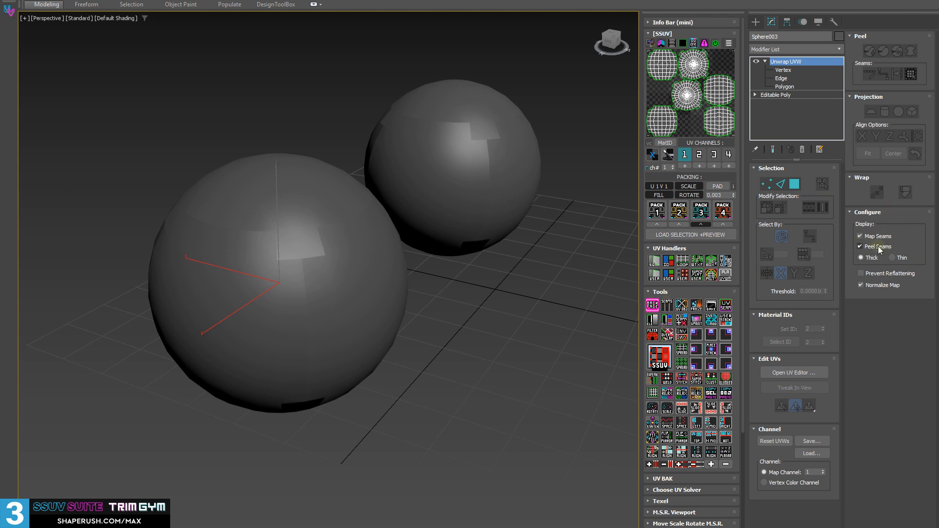
pyautogui.click(863, 248)
pyautogui.click(859, 236)
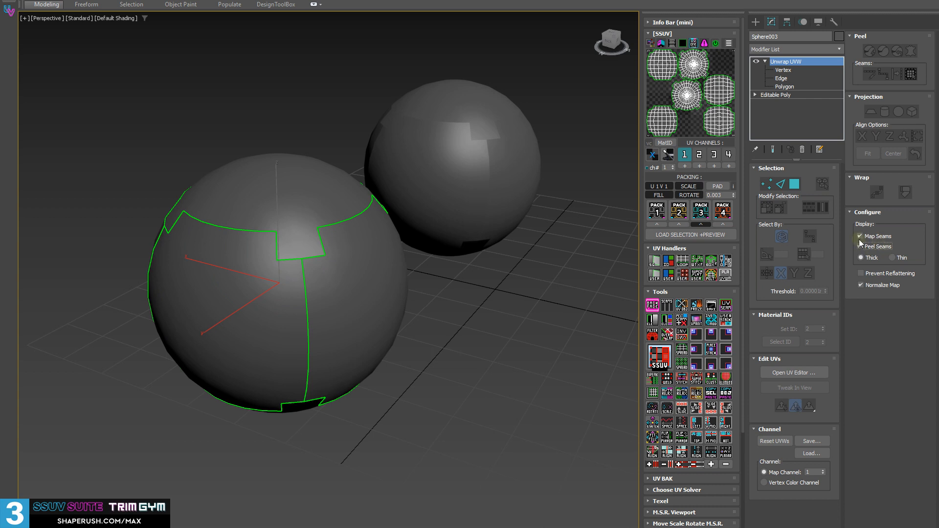
# Cycle the seam display modes repeatedly while inspecting the front sphere from several sides, ending with its seams shown.
pyautogui.click(667, 306)
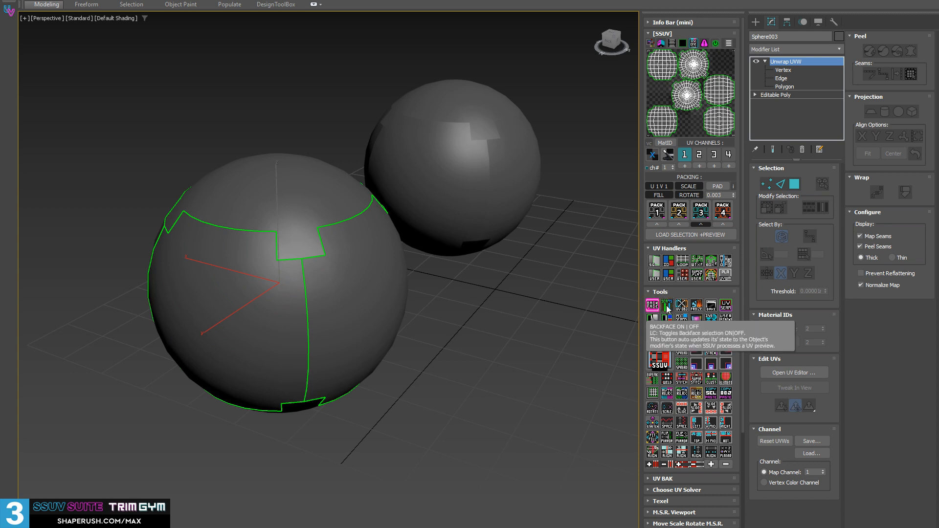
pyautogui.click(667, 306)
pyautogui.click(669, 309)
pyautogui.click(669, 309)
pyautogui.click(670, 309)
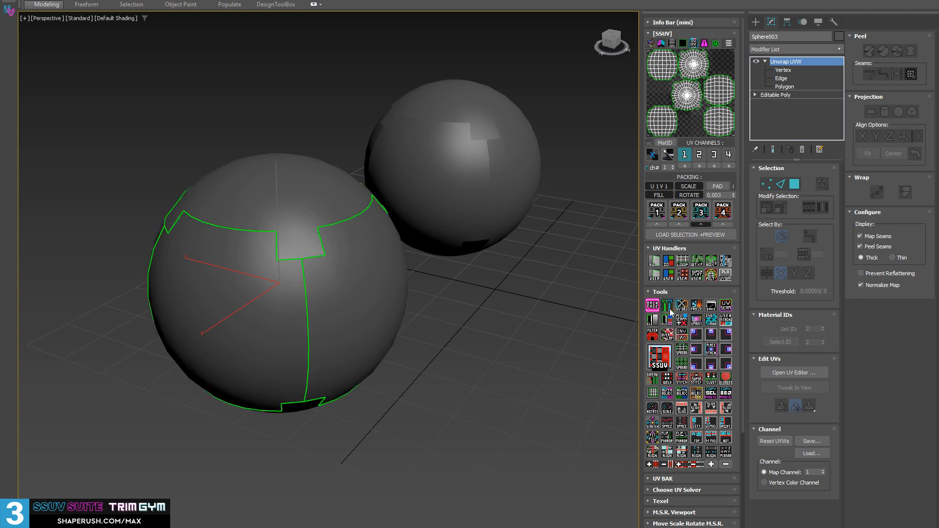
pyautogui.scroll(3, 325, 268)
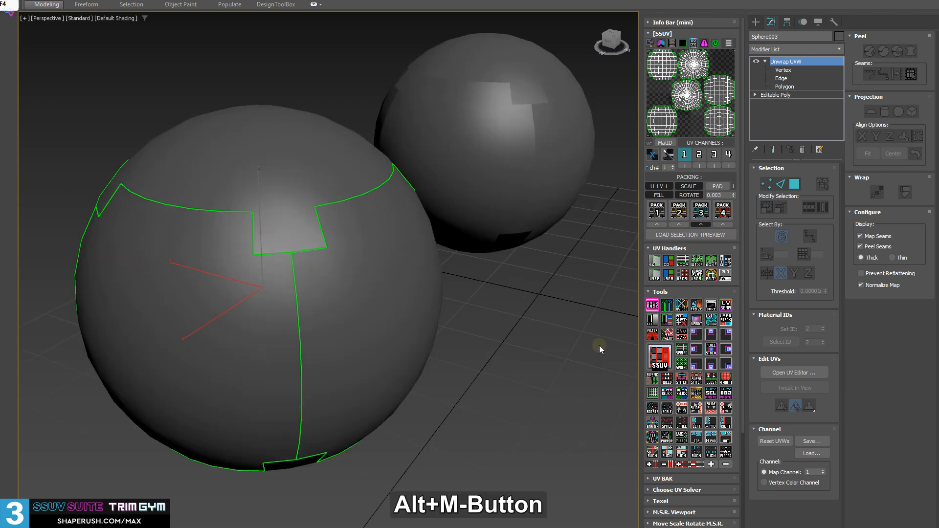
pyautogui.keyDown('alt'); pyautogui.moveTo(597, 346); pyautogui.dragTo(569, 317, button='middle'); pyautogui.keyUp('alt')
pyautogui.click(668, 307)
pyautogui.click(668, 307)
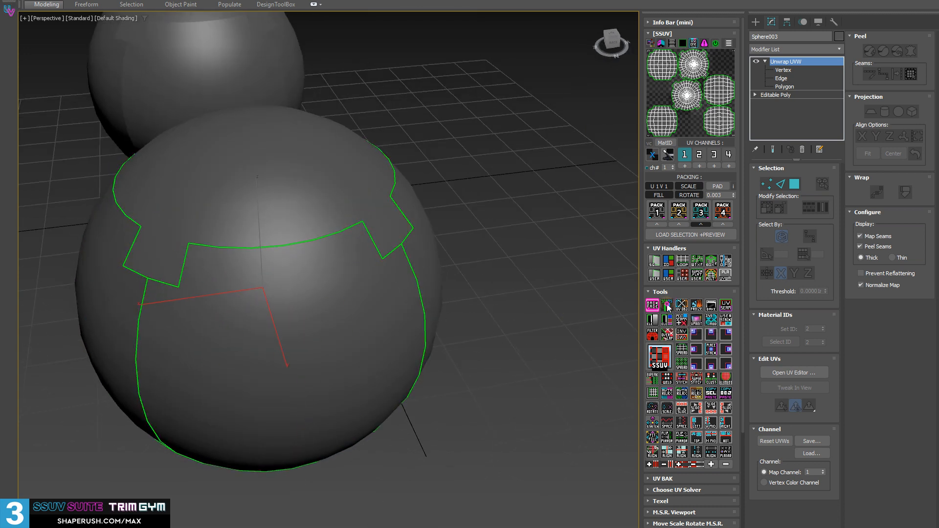
pyautogui.click(668, 308)
pyautogui.click(667, 308)
pyautogui.click(667, 307)
pyautogui.click(667, 307)
pyautogui.moveTo(323, 313); pyautogui.dragTo(319, 285, button='middle')
pyautogui.scroll(3, 319, 285)
pyautogui.click(667, 307)
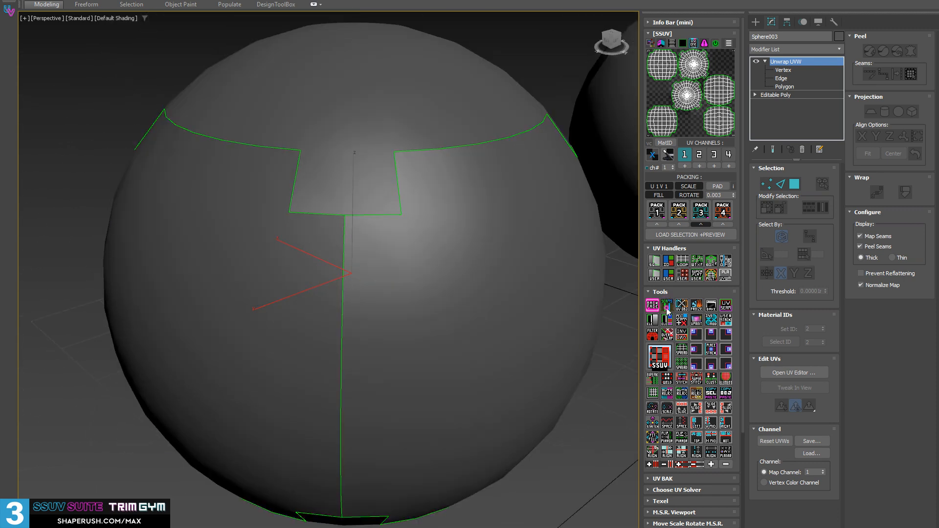
pyautogui.click(667, 307)
pyautogui.keyDown('alt'); pyautogui.moveTo(440, 273); pyautogui.dragTo(388, 260, button='middle'); pyautogui.keyUp('alt')
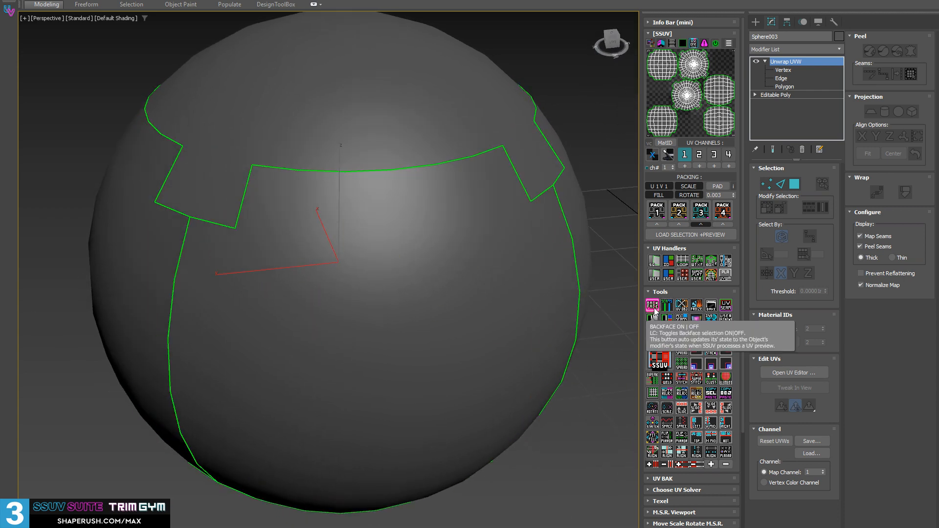
# Select the second sphere and load its UV preview with an Unwrap UVW modifier.
pyautogui.keyDown('alt'); pyautogui.moveTo(360, 245); pyautogui.dragTo(278, 157, button='middle'); pyautogui.keyUp('alt')
pyautogui.click(428, 146)
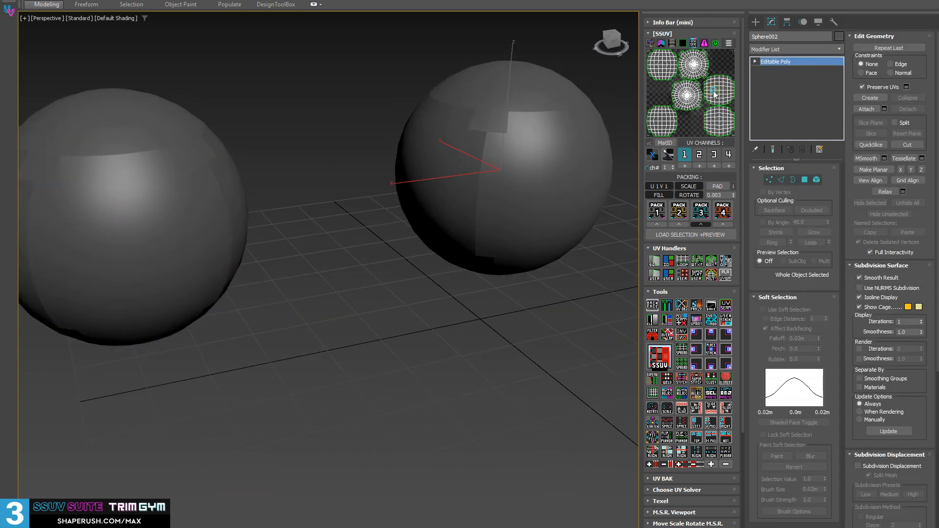
pyautogui.click(714, 94)
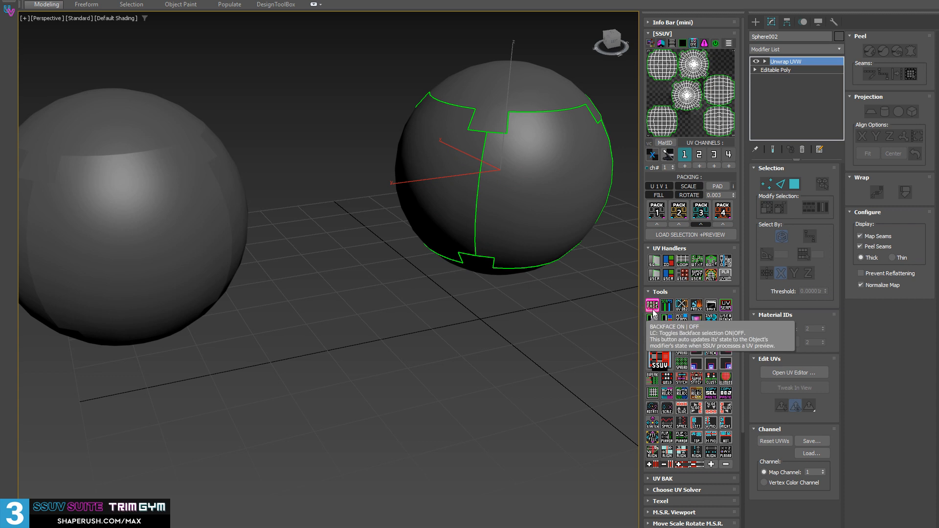
# Add a second Unwrap UVW modifier on map channel 2 to the front sphere, then reactivate its channel 1 Unwrap UVW.
pyautogui.moveTo(142, 274); pyautogui.dragTo(191, 227, button='middle')
pyautogui.click(191, 224)
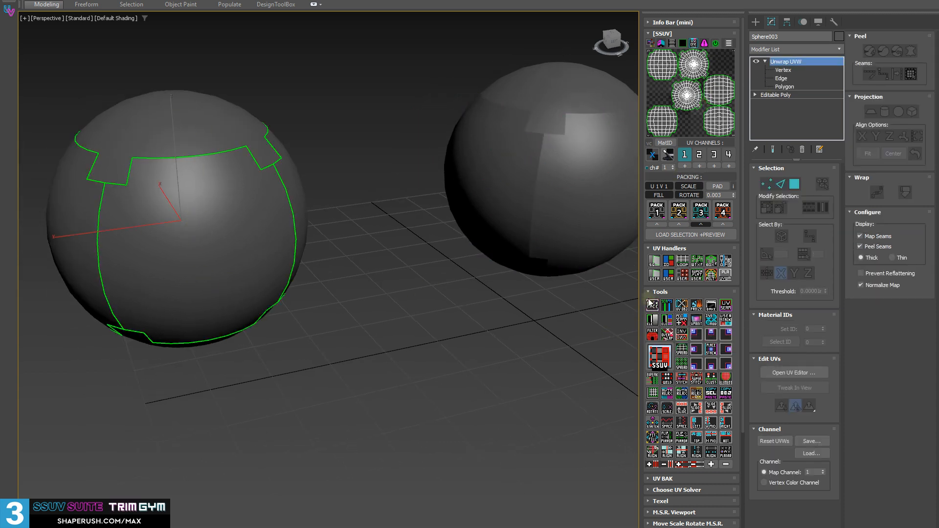
pyautogui.click(765, 61)
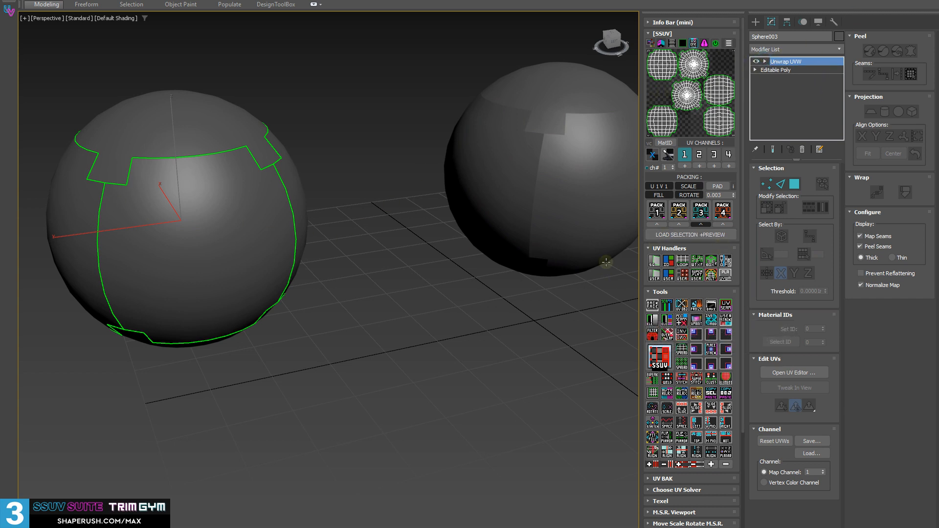
pyautogui.keyDown('alt'); pyautogui.moveTo(206, 197); pyautogui.dragTo(243, 246, button='middle'); pyautogui.keyUp('alt')
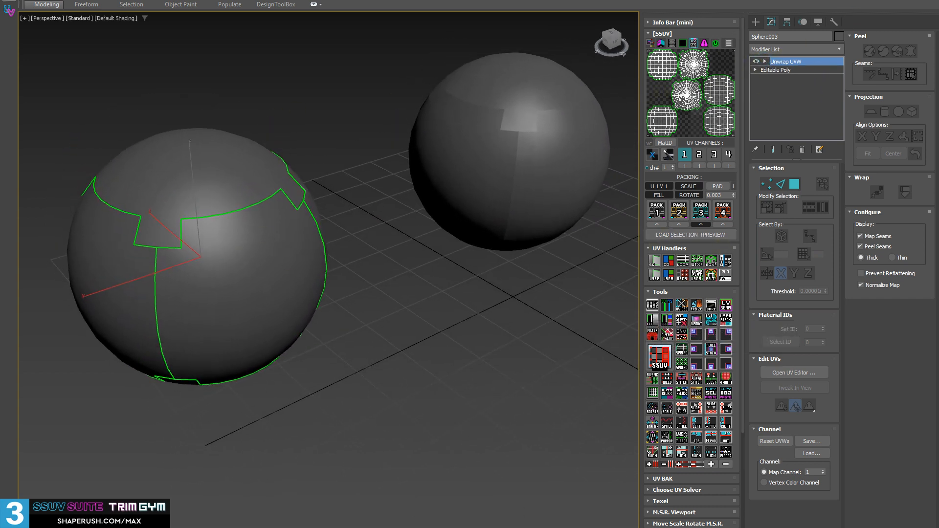
pyautogui.click(700, 166)
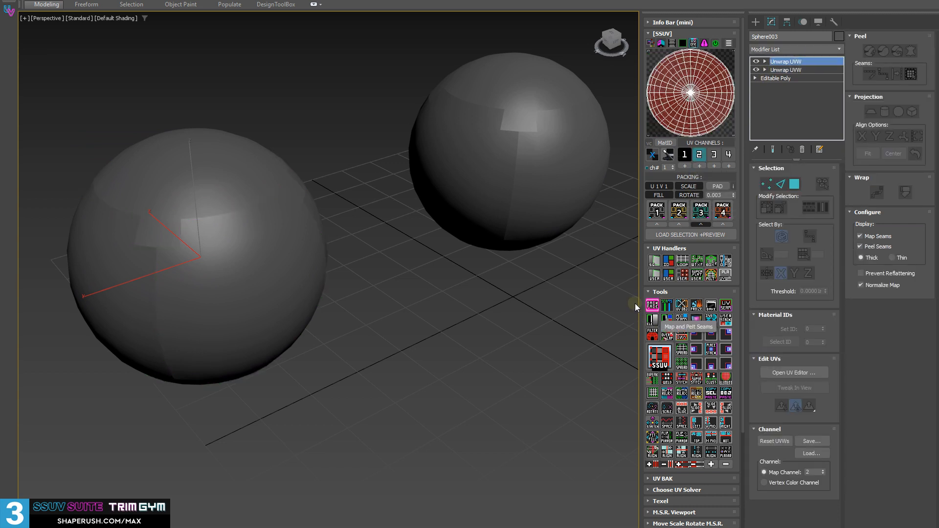
pyautogui.click(800, 69)
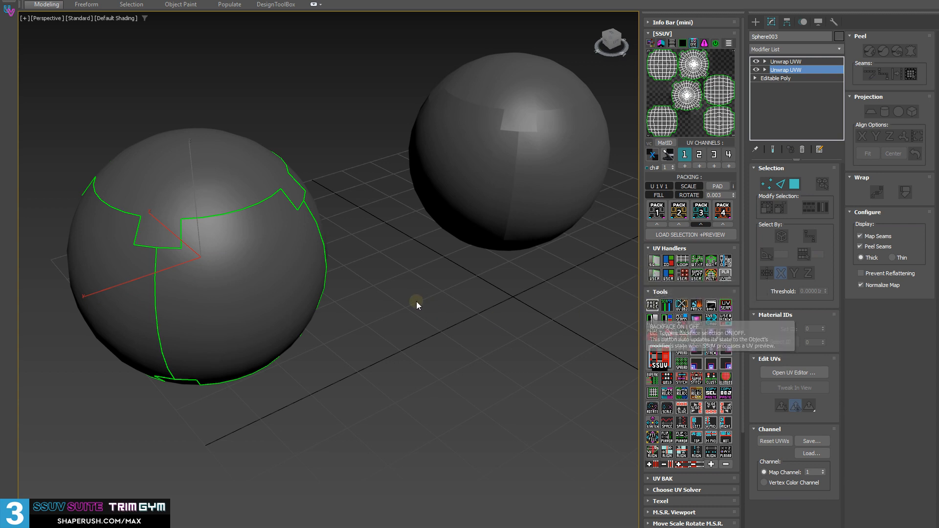
# Clear the Unwrap UVW modifiers from both spheres, leaving only Editable Poly in each stack.
pyautogui.moveTo(415, 301); pyautogui.dragTo(471, 302, button='middle')
pyautogui.hotkey('shift', 'd')
pyautogui.hotkey('shift', 'e')
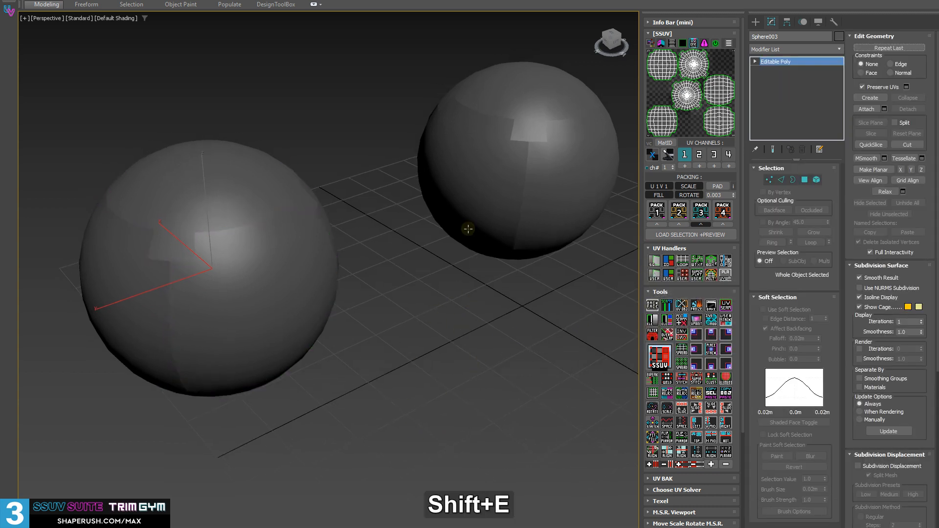
pyautogui.click(469, 228)
pyautogui.hotkey('shift', 'd')
pyautogui.moveTo(416, 208); pyautogui.dragTo(429, 228, button='middle')
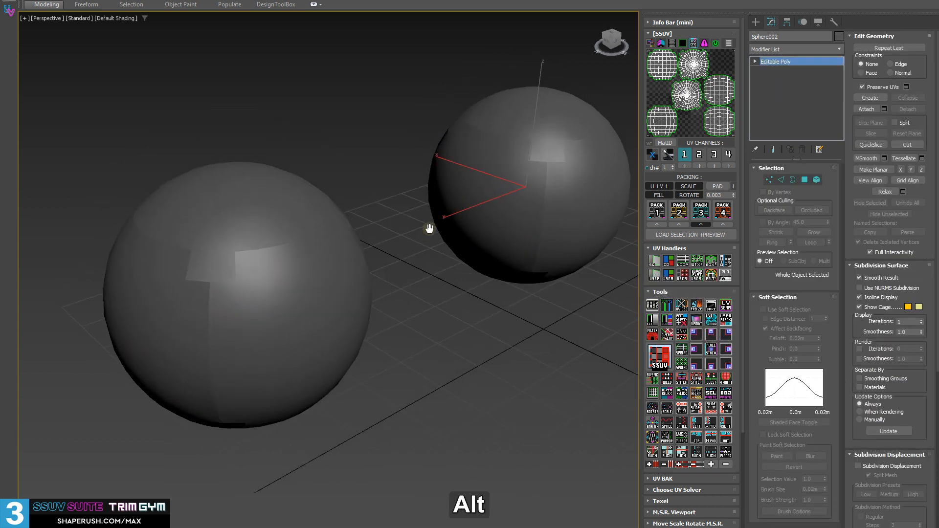
# Reselect the front sphere and add a UVW Xform modifier on map channel 1.
pyautogui.click(451, 346)
pyautogui.click(200, 296)
pyautogui.moveTo(220, 277); pyautogui.dragTo(259, 234, button='middle')
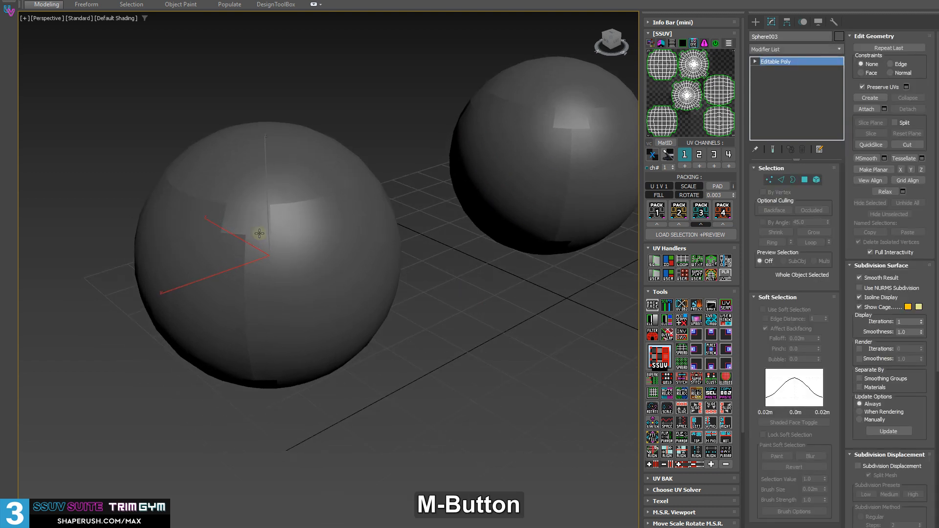
pyautogui.click(681, 306)
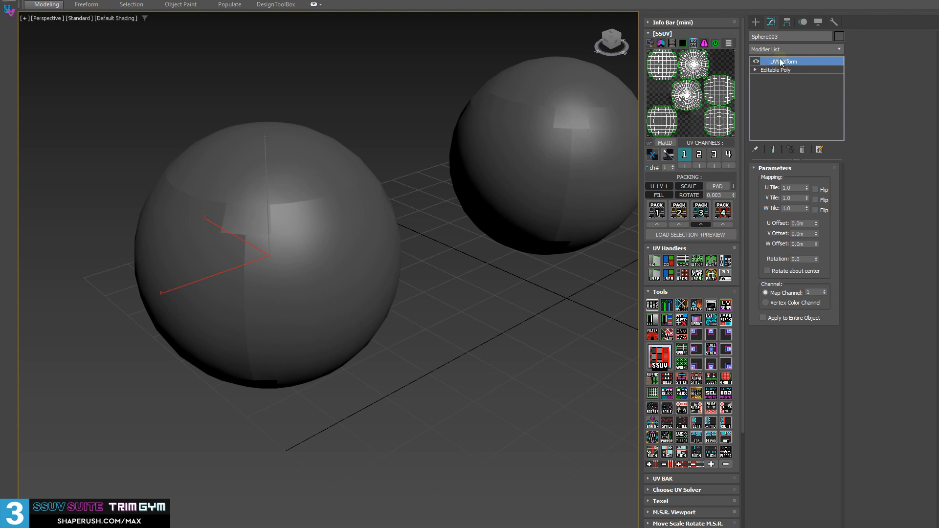
# Add a resetting XForm modifier to the front sphere and collapse its stack to Editable Poly.
pyautogui.keyDown('alt'); pyautogui.moveTo(295, 218); pyautogui.dragTo(439, 314, button='middle'); pyautogui.keyUp('alt')
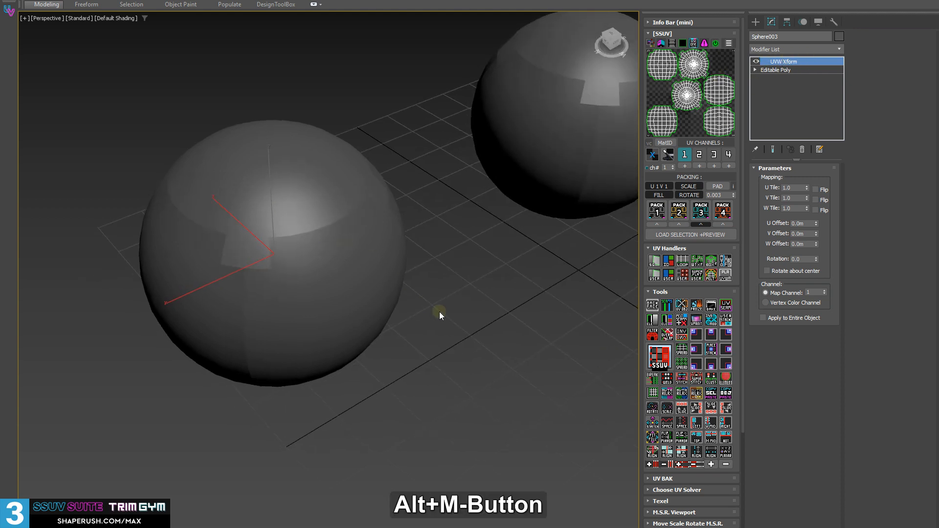
pyautogui.keyDown('alt'); pyautogui.moveTo(235, 222); pyautogui.dragTo(392, 206, button='middle'); pyautogui.keyUp('alt')
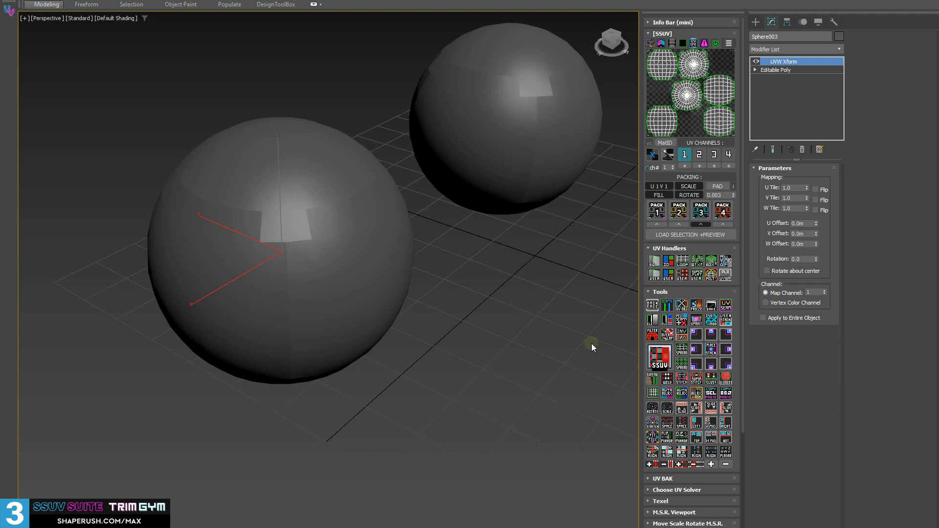
pyautogui.click(682, 307)
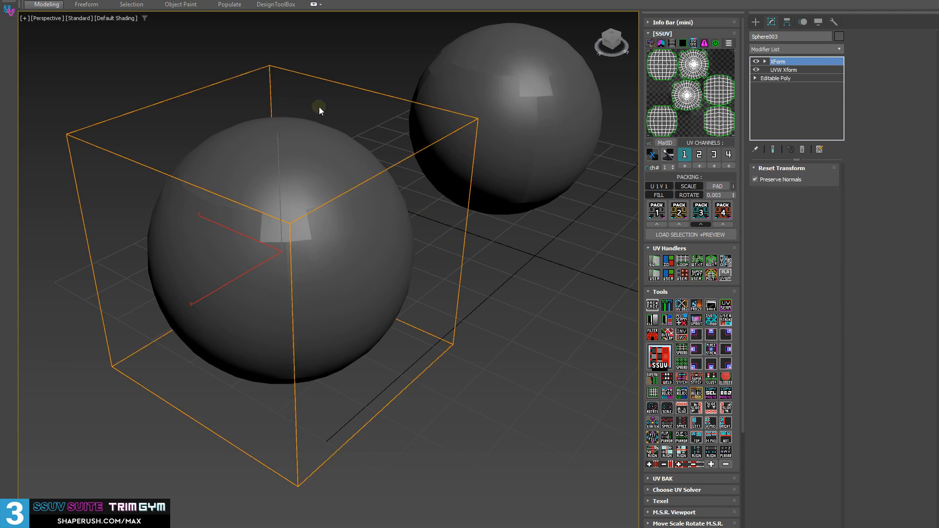
pyautogui.keyDown('alt'); pyautogui.moveTo(319, 110); pyautogui.dragTo(285, 202, button='middle'); pyautogui.keyUp('alt')
pyautogui.hotkey('shift', 'd')
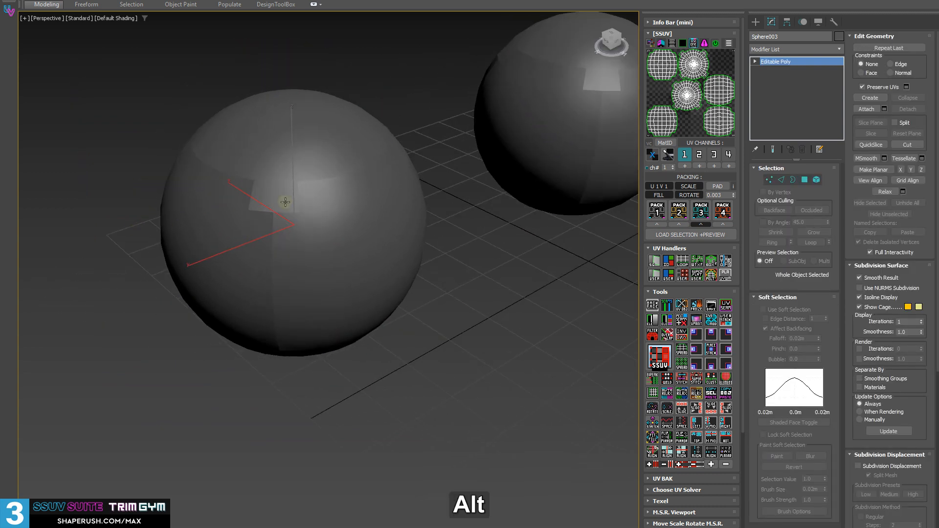
# Display the UV checker texture on the spheres and add a UVW Xform modifier to the front sphere.
pyautogui.click(651, 155)
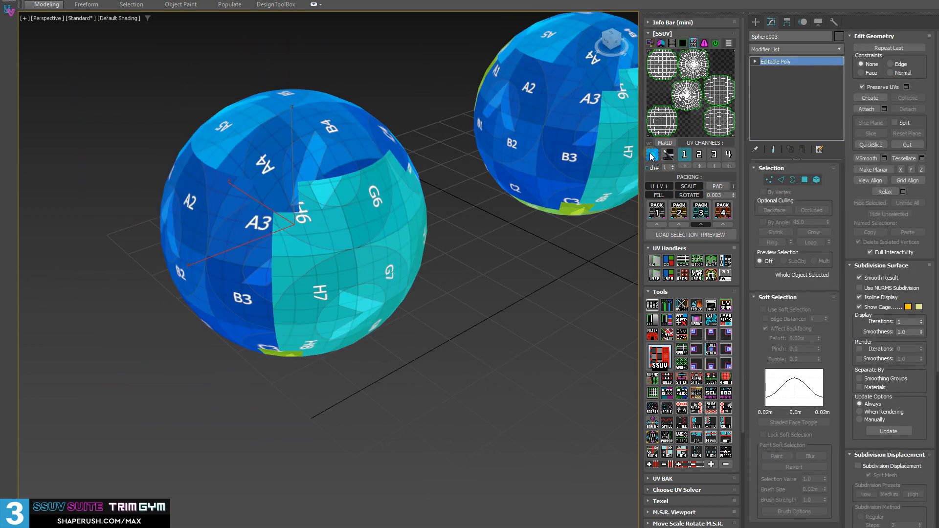
pyautogui.moveTo(371, 231); pyautogui.dragTo(321, 254, button='middle')
pyautogui.keyDown('alt'); pyautogui.moveTo(320, 253); pyautogui.dragTo(314, 245, button='middle'); pyautogui.keyUp('alt')
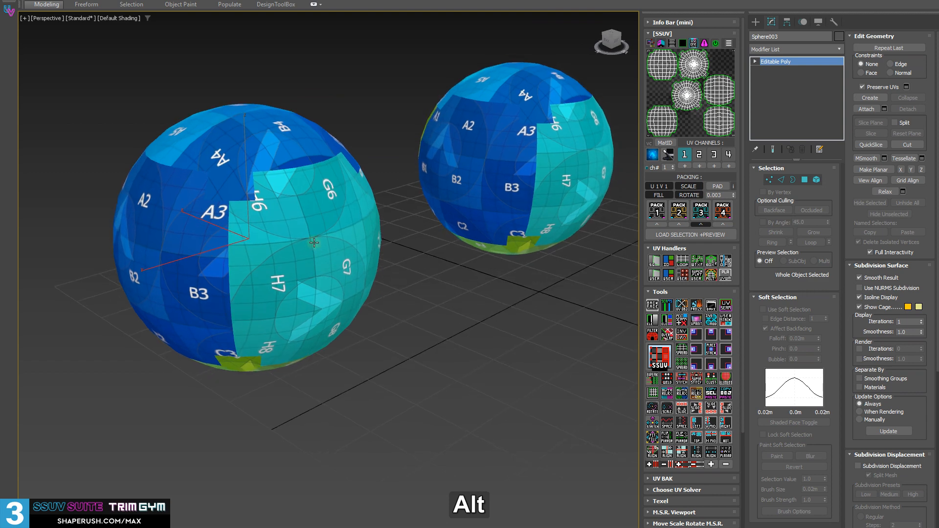
pyautogui.click(684, 309)
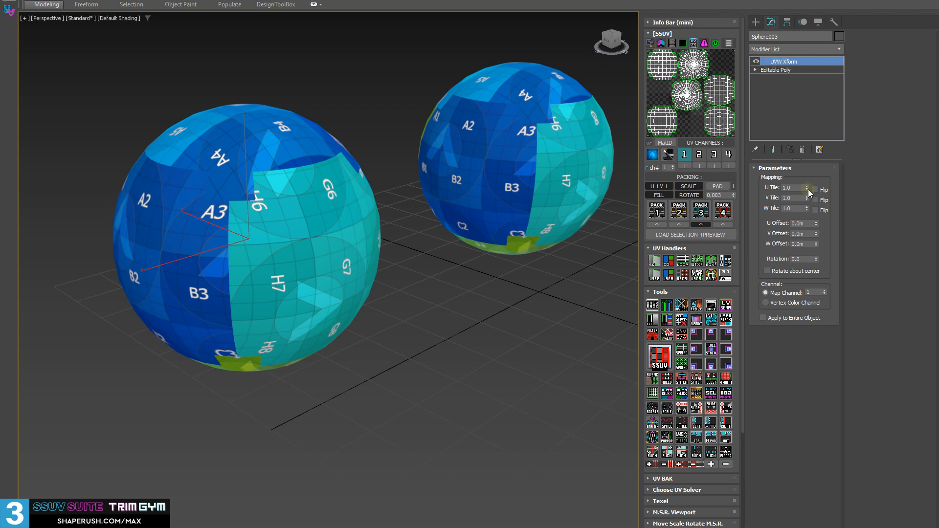
# Set the front sphere's U Tile to 1.5 and compare its texture with the second sphere, ending with the front sphere selected.
pyautogui.moveTo(807, 188); pyautogui.dragTo(800, 172)
pyautogui.moveTo(429, 311); pyautogui.dragTo(443, 206, button='middle')
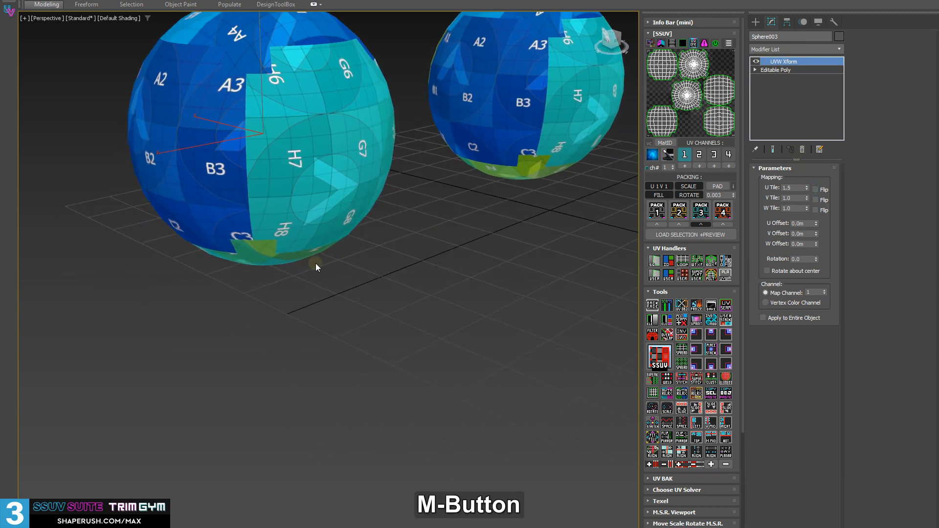
pyautogui.press('super')
pyautogui.click(509, 176)
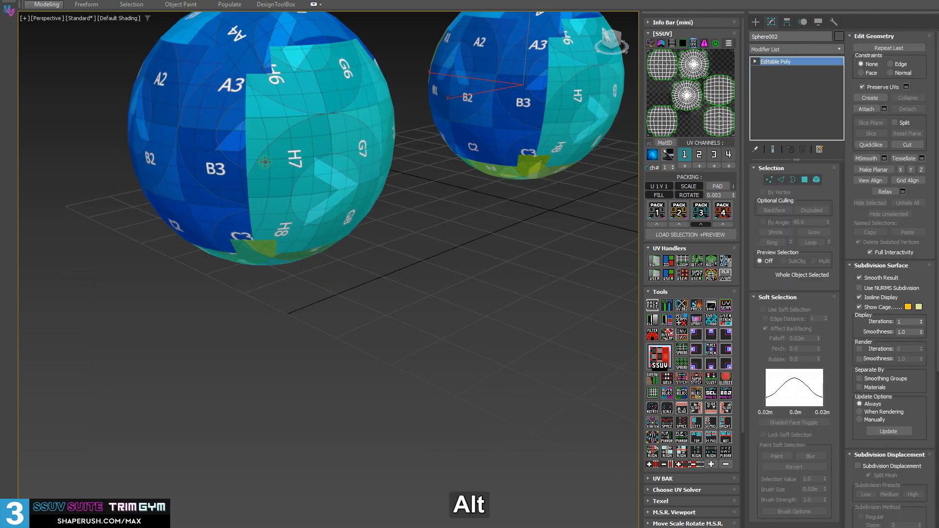
pyautogui.moveTo(265, 162); pyautogui.dragTo(276, 252, button='middle')
pyautogui.click(276, 252)
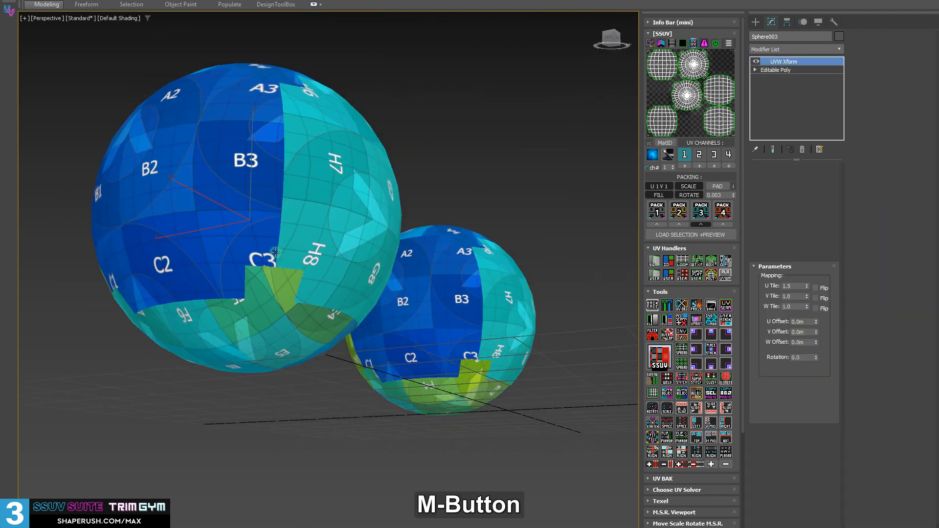
pyautogui.moveTo(305, 311)
pyautogui.keyDown('alt'); pyautogui.mouseDown(button='middle')
pyautogui.moveTo(306, 274)
pyautogui.moveTo(308, 308)
pyautogui.mouseUp(button='middle'); pyautogui.keyUp('alt')
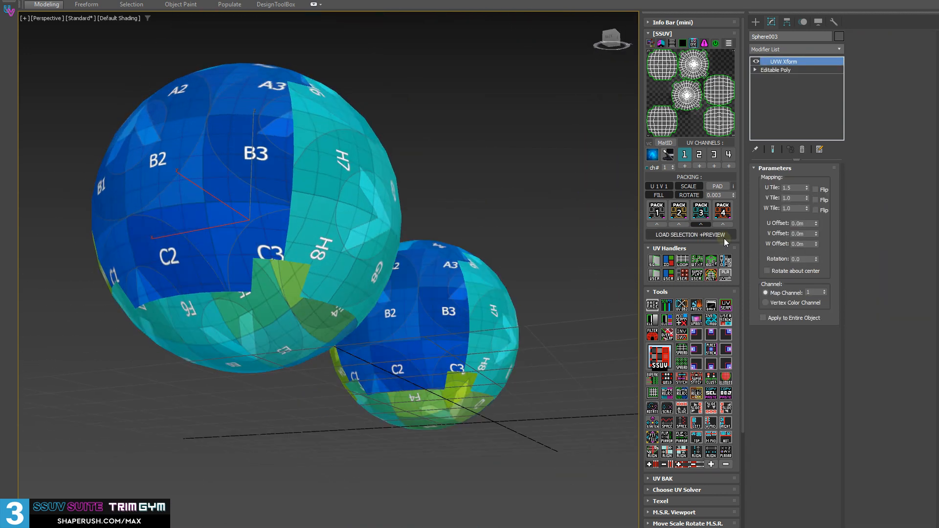
# Try U Tile values of 1.845 and about 0.65 on the front sphere and inspect the tiling around it.
pyautogui.moveTo(805, 190); pyautogui.dragTo(803, 177)
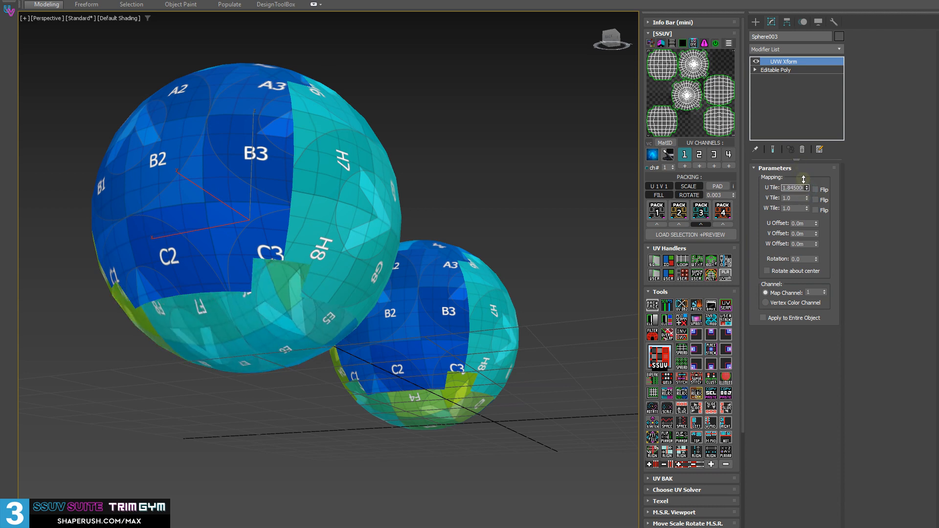
pyautogui.keyDown('alt'); pyautogui.moveTo(257, 221); pyautogui.dragTo(377, 215, button='middle'); pyautogui.keyUp('alt')
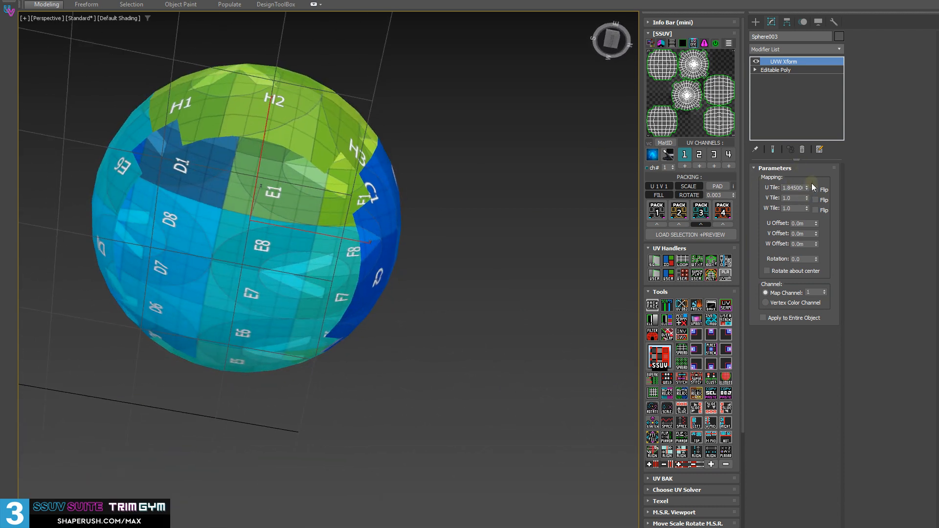
pyautogui.moveTo(807, 188); pyautogui.dragTo(806, 202)
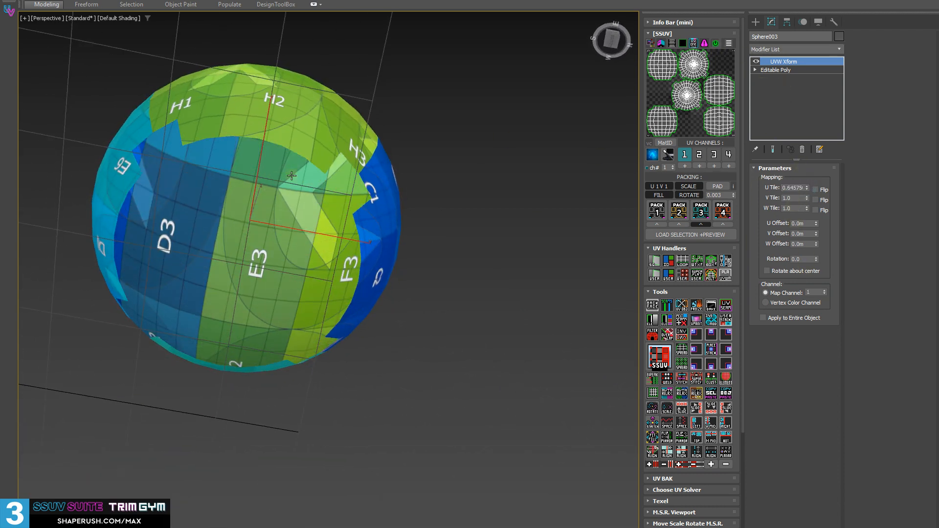
pyautogui.keyDown('alt'); pyautogui.moveTo(291, 175); pyautogui.dragTo(254, 147, button='middle'); pyautogui.keyUp('alt')
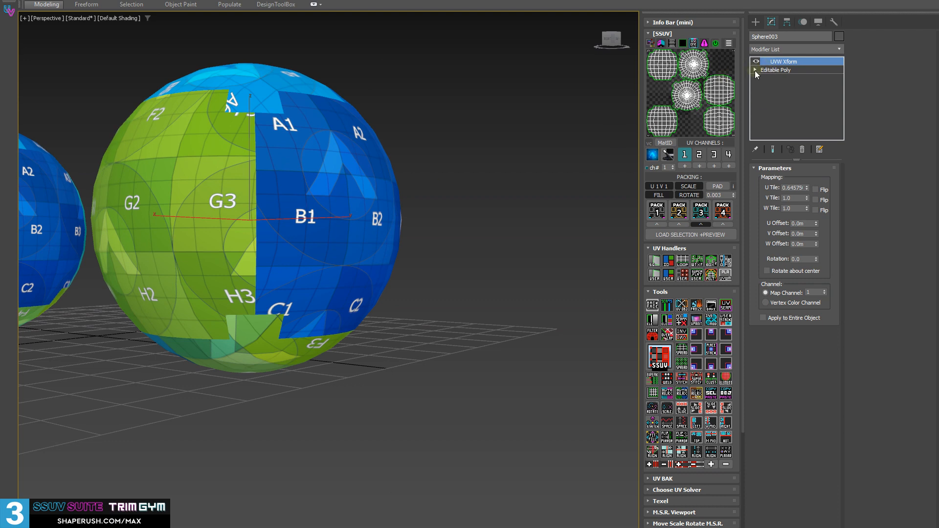
# Select all polygons of the front sphere at the Editable Poly level beneath the UVW Xform modifier.
pyautogui.click(756, 70)
pyautogui.click(775, 103)
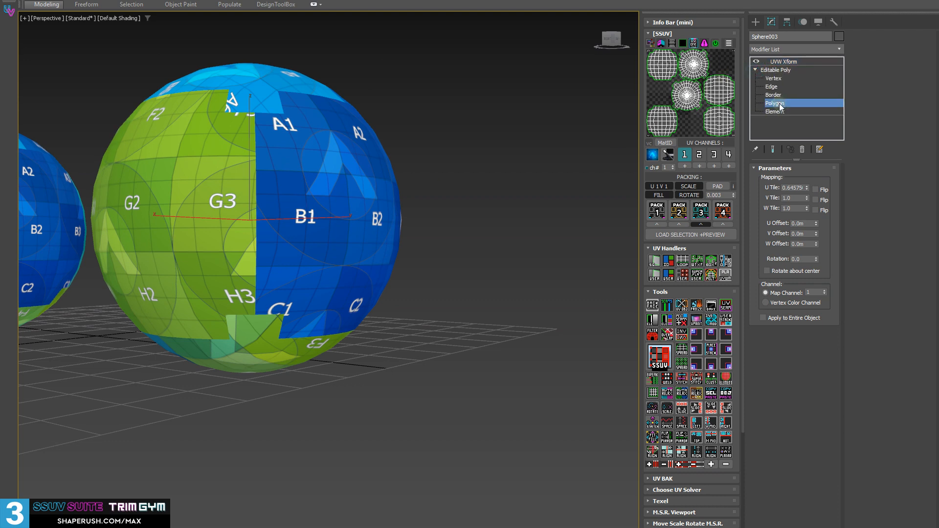
pyautogui.keyDown('alt'); pyautogui.moveTo(398, 155); pyautogui.dragTo(295, 244, button='middle'); pyautogui.keyUp('alt')
pyautogui.hotkey('ctrl', 'a')
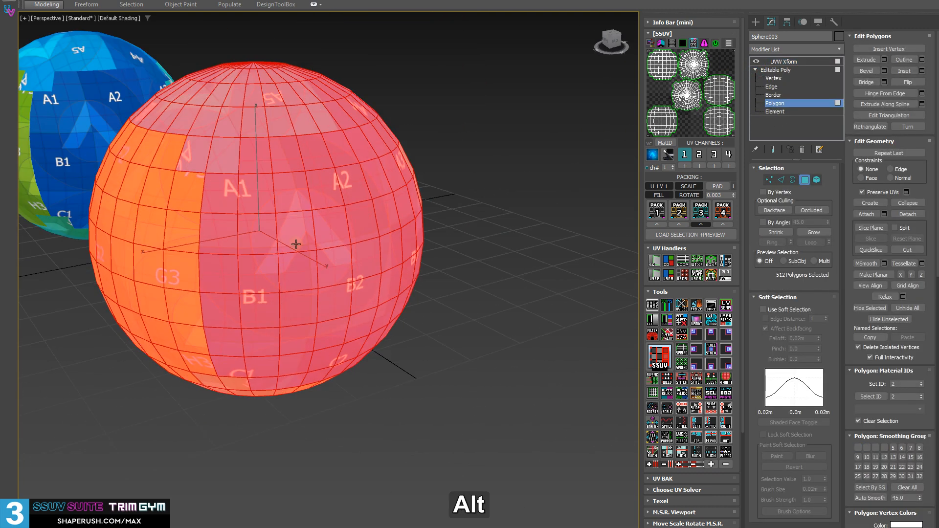
# Return to the UVW Xform modifier, adjust U Tile across the whole front sphere and collapse its stack to Editable Poly.
pyautogui.click(772, 70)
pyautogui.click(783, 61)
pyautogui.keyDown('alt'); pyautogui.moveTo(161, 244); pyautogui.dragTo(565, 155, button='middle'); pyautogui.keyUp('alt')
pyautogui.moveTo(806, 189); pyautogui.dragTo(812, 159)
pyautogui.keyDown('alt'); pyautogui.moveTo(453, 210); pyautogui.dragTo(220, 225, button='middle'); pyautogui.keyUp('alt')
pyautogui.hotkey('shift', 'd')
# Load the front sphere's UV preview with an Unwrap UVW modifier, select all its polygons and collapse the stack.
pyautogui.click(692, 105)
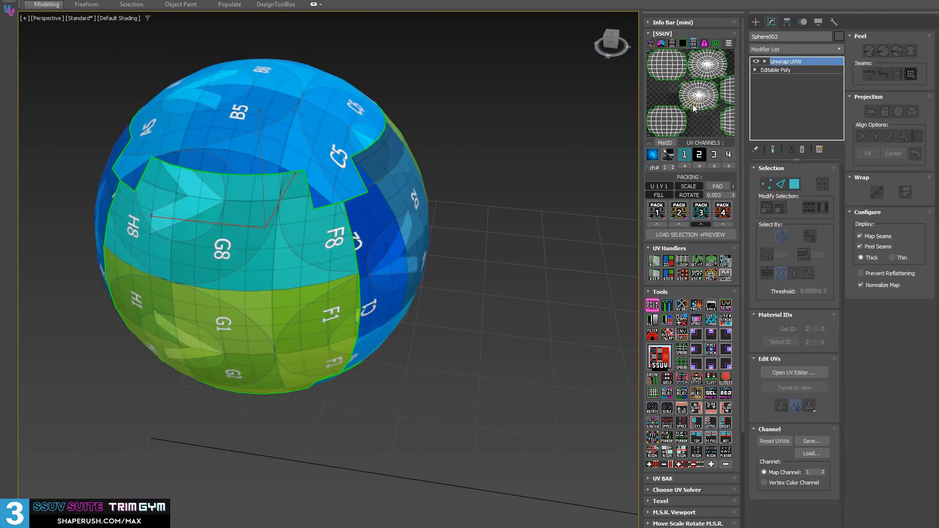
pyautogui.scroll(-2, 692, 105)
pyautogui.hotkey('ctrl', 'a')
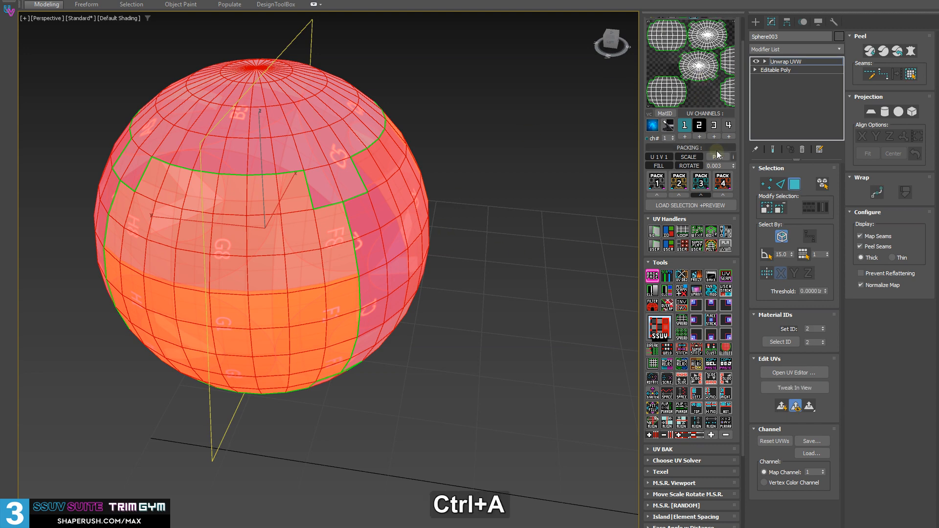
pyautogui.scroll(-3, 367, 323)
pyautogui.hotkey('shift', 'd')
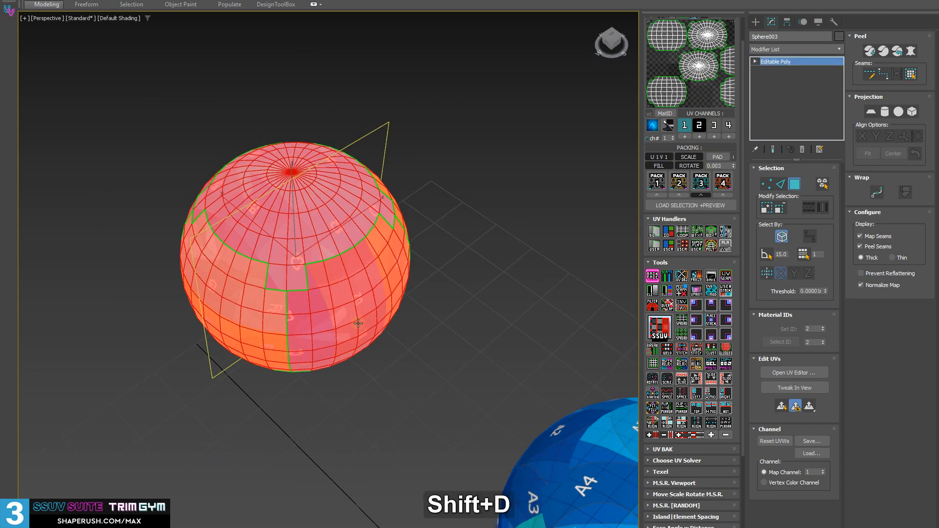
# Select both spheres, add a resetting XForm modifier to each and expand the Info Bar (mini).
pyautogui.moveTo(358, 323); pyautogui.dragTo(555, 191, button='middle')
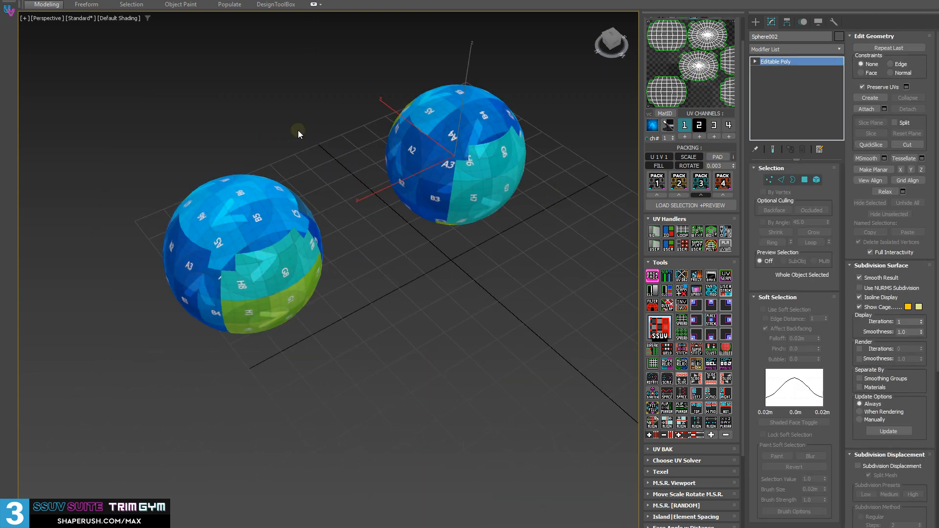
pyautogui.moveTo(192, 96); pyautogui.dragTo(569, 297)
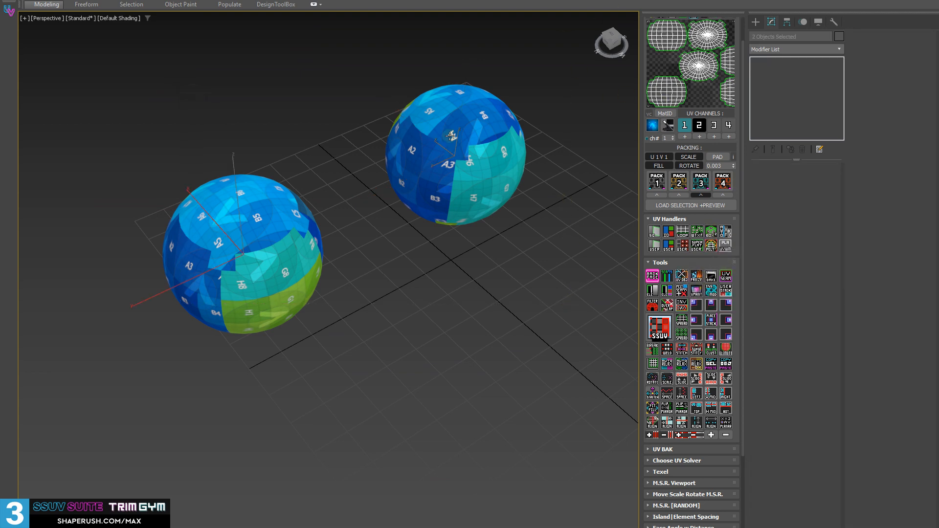
pyautogui.moveTo(501, 140); pyautogui.dragTo(498, 211, button='middle')
pyautogui.moveTo(742, 125); pyautogui.dragTo(741, 100)
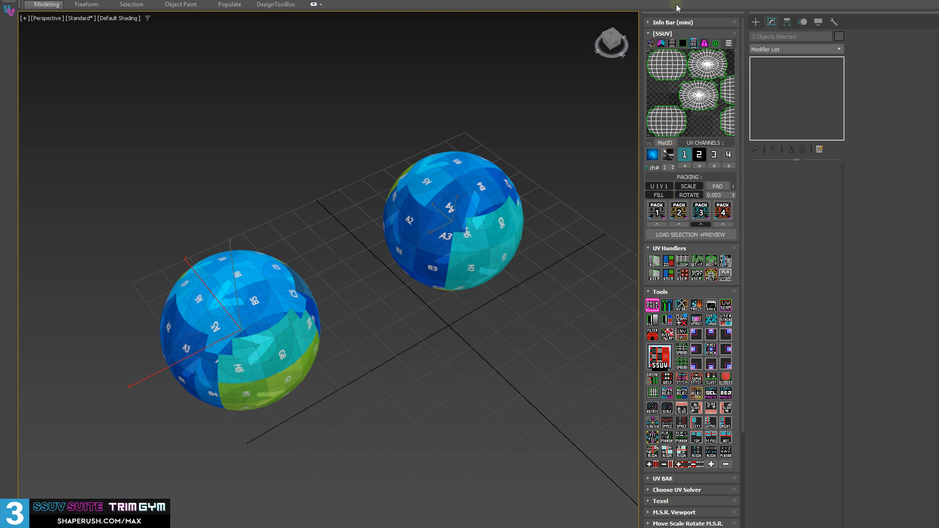
pyautogui.click(689, 21)
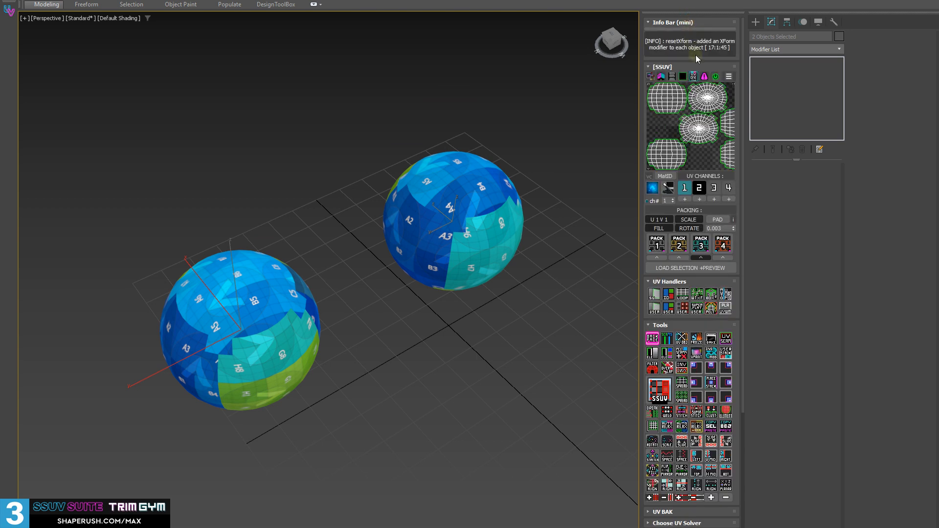
# Select the back and front spheres individually to examine each one's XForm modifier.
pyautogui.click(506, 393)
pyautogui.keyDown('alt'); pyautogui.moveTo(498, 270); pyautogui.dragTo(507, 255, button='middle'); pyautogui.keyUp('alt')
pyautogui.click(568, 319)
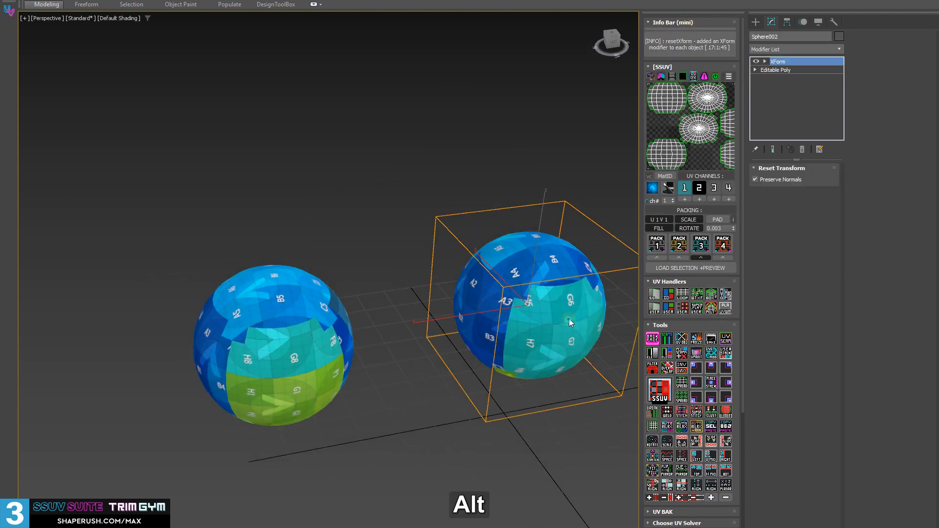
pyautogui.moveTo(475, 302); pyautogui.dragTo(433, 278, button='middle')
pyautogui.click(245, 367)
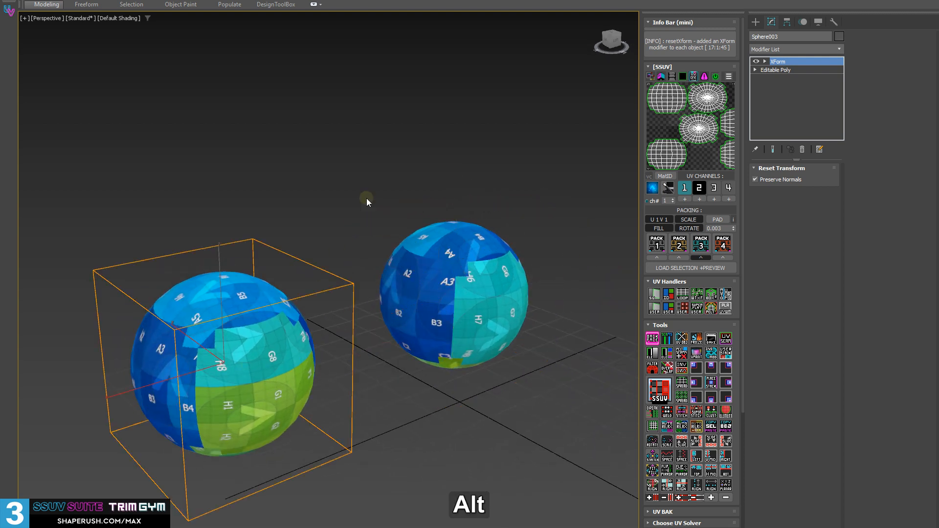
# Collapse both spheres' stacks to Editable Poly and check each sphere individually.
pyautogui.moveTo(205, 208); pyautogui.dragTo(478, 404)
pyautogui.hotkey('shift', 'd')
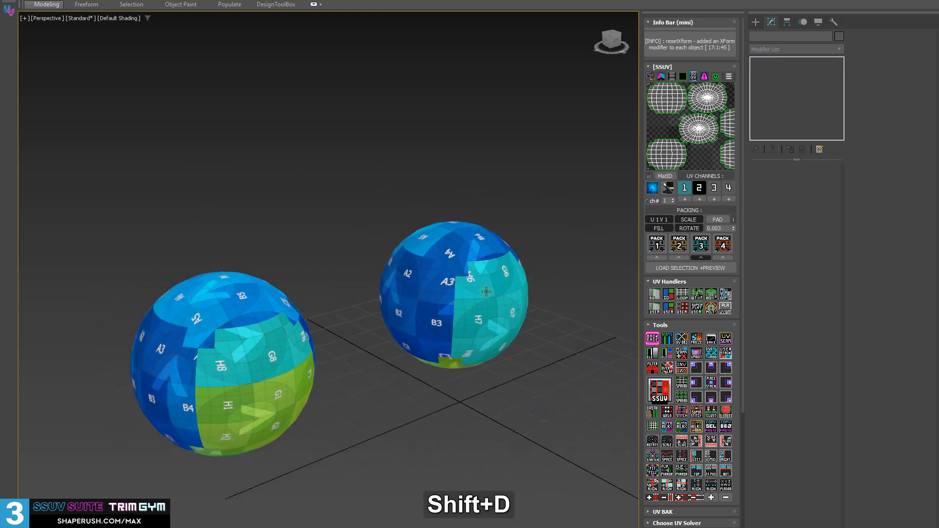
pyautogui.click(487, 291)
pyautogui.click(172, 337)
# Select both spheres and add a shared UVW Xform modifier on map channel 1.
pyautogui.moveTo(180, 117); pyautogui.dragTo(533, 398)
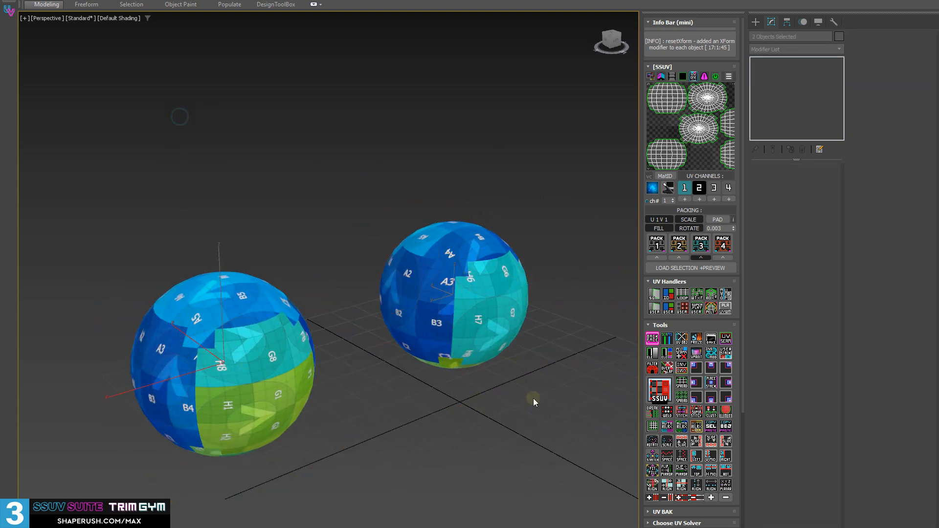
pyautogui.click(683, 343)
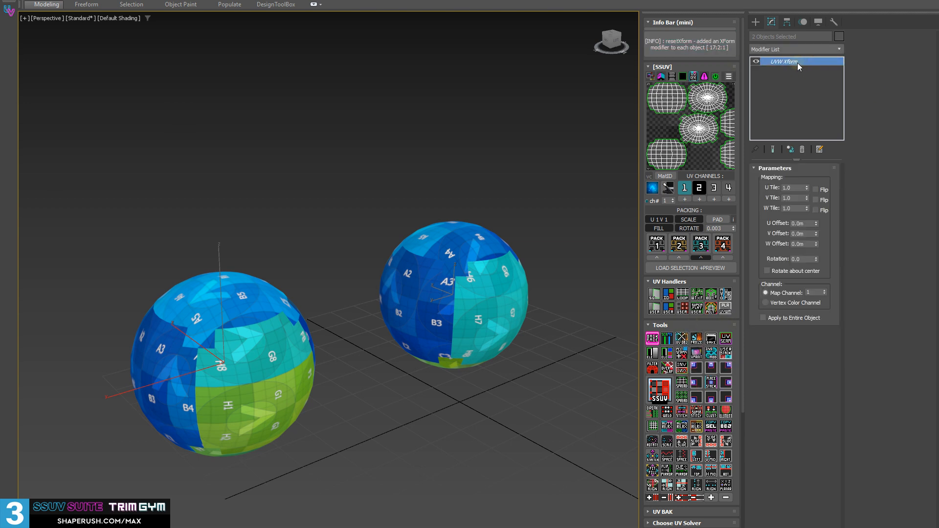
pyautogui.keyDown('alt'); pyautogui.moveTo(450, 230); pyautogui.dragTo(431, 205, button='middle'); pyautogui.keyUp('alt')
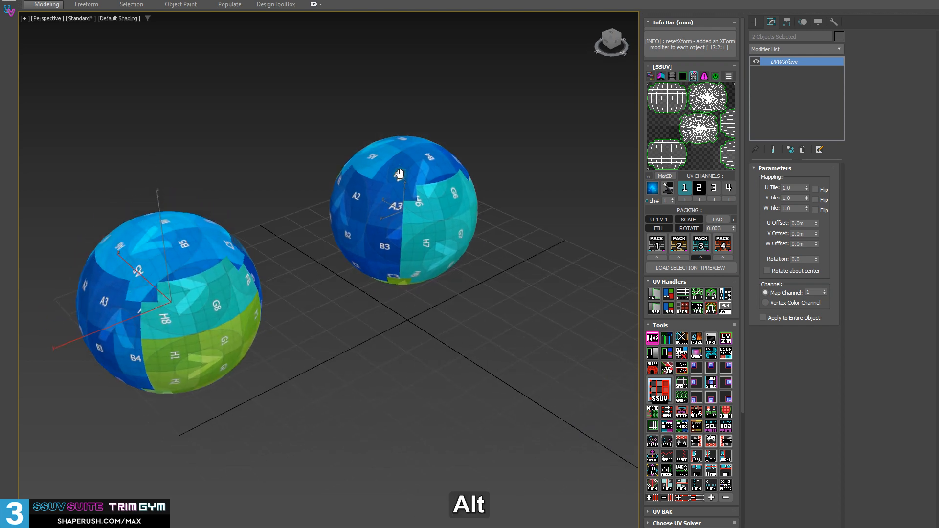
# Set the shared UVW Xform's U Tile to about 1.33 and select the back sphere.
pyautogui.moveTo(807, 188)
pyautogui.mouseDown()
pyautogui.moveTo(799, 153)
pyautogui.moveTo(793, 183)
pyautogui.moveTo(796, 173)
pyautogui.mouseUp()
pyautogui.keyDown('alt'); pyautogui.moveTo(398, 321); pyautogui.dragTo(427, 357, button='middle'); pyautogui.keyUp('alt')
pyautogui.click(411, 213)
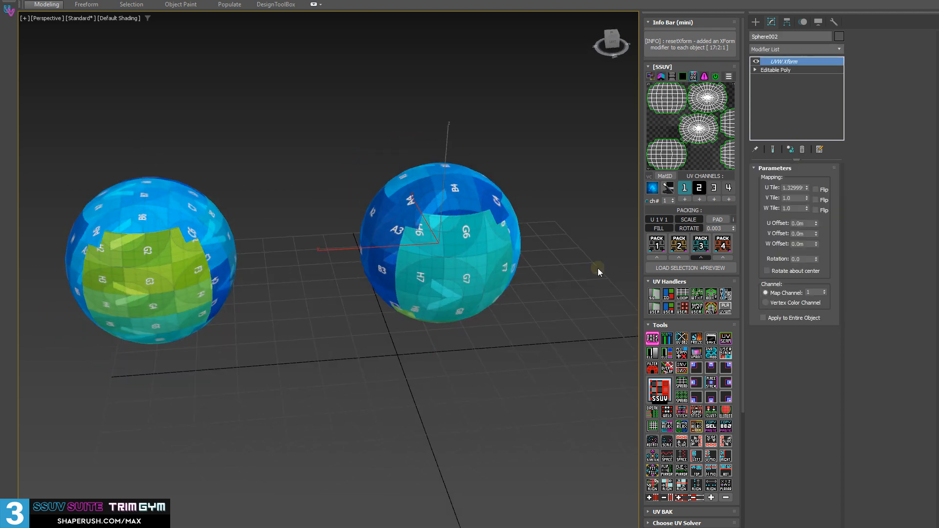
# Select all polygons of the back sphere beneath the modifier and return to its UVW Xform level.
pyautogui.click(755, 70)
pyautogui.click(774, 103)
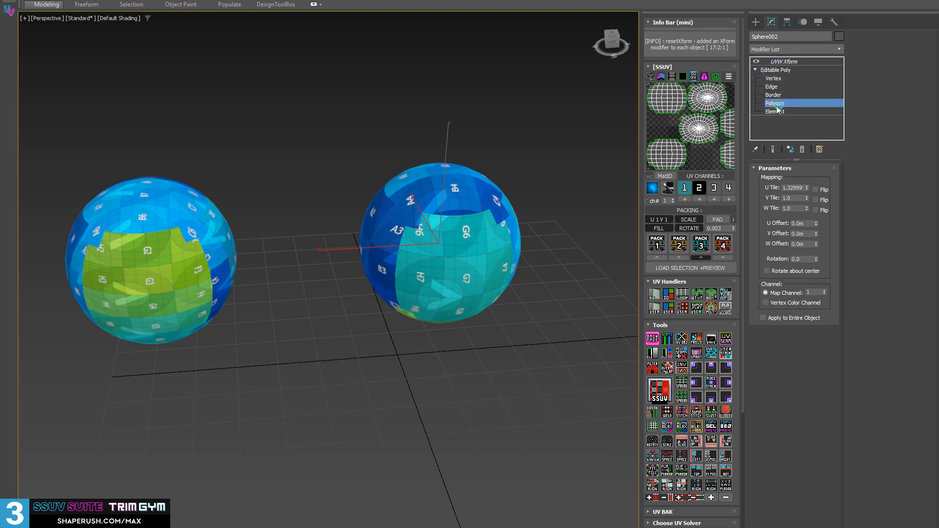
pyautogui.moveTo(424, 207); pyautogui.dragTo(469, 220, button='middle')
pyautogui.hotkey('ctrl', 'a')
pyautogui.click(784, 62)
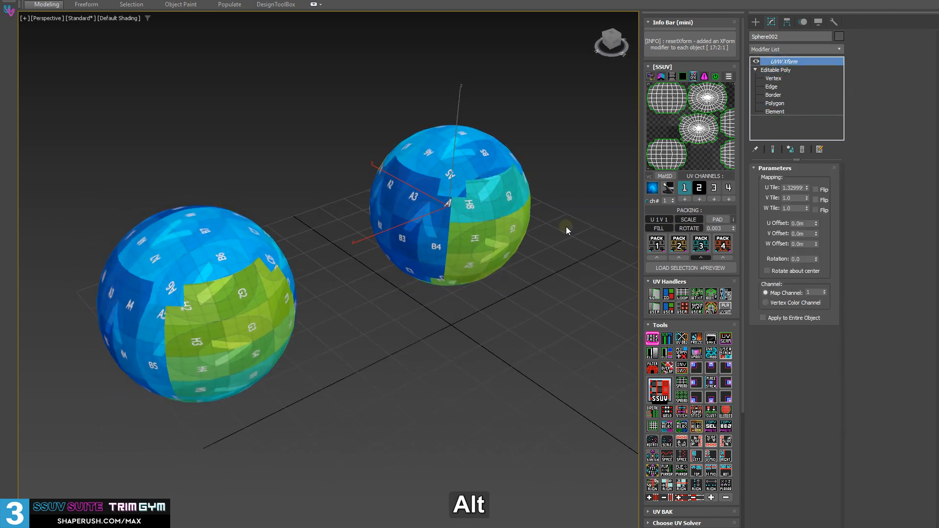
# Increase the shared U Tile further and collapse the back sphere's stack to Editable Poly.
pyautogui.moveTo(806, 192); pyautogui.dragTo(806, 182)
pyautogui.hotkey('shift', 'd')
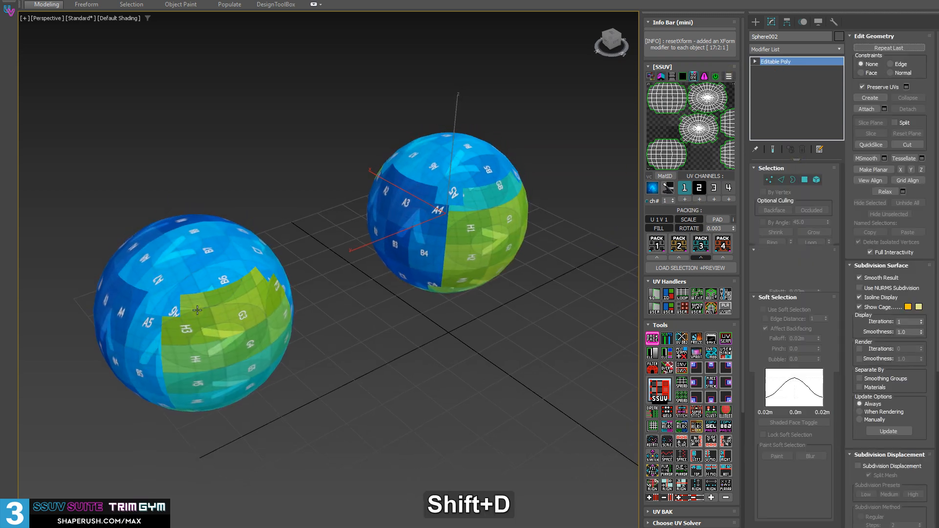
pyautogui.keyDown('alt'); pyautogui.moveTo(150, 356); pyautogui.dragTo(198, 324, button='middle'); pyautogui.keyUp('alt')
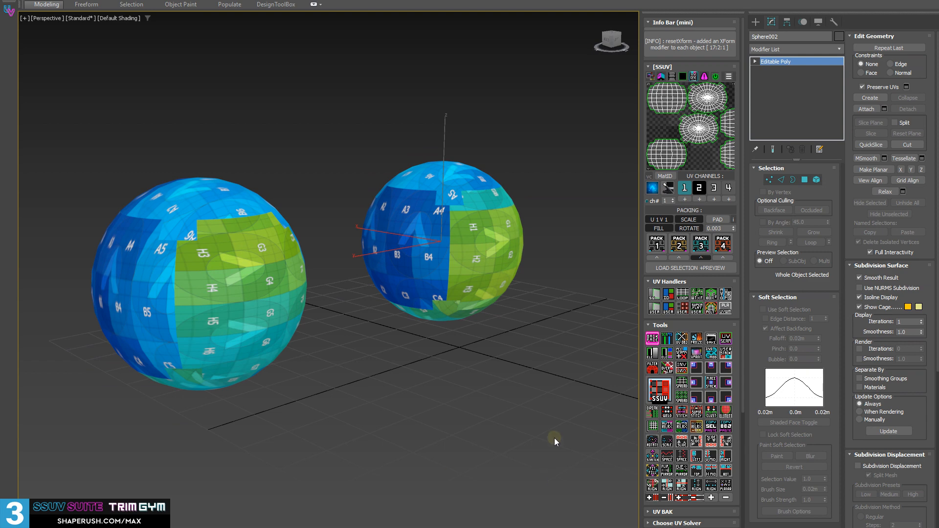
# Select the front sphere and collapse its UVW Xform into an Editable Poly.
pyautogui.keyDown('alt'); pyautogui.moveTo(107, 328); pyautogui.dragTo(119, 337, button='middle'); pyautogui.keyUp('alt')
pyautogui.click(264, 353)
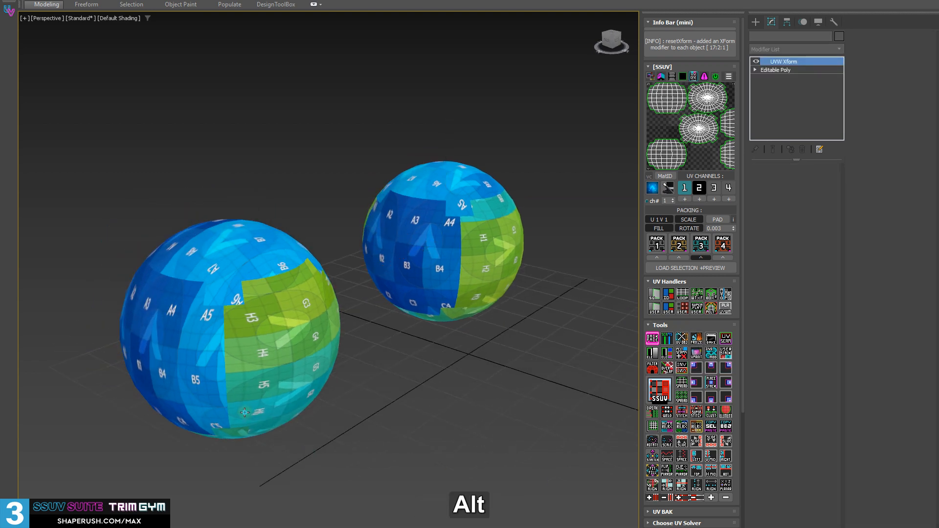
pyautogui.keyDown('alt'); pyautogui.moveTo(263, 353); pyautogui.dragTo(368, 358, button='middle'); pyautogui.keyUp('alt')
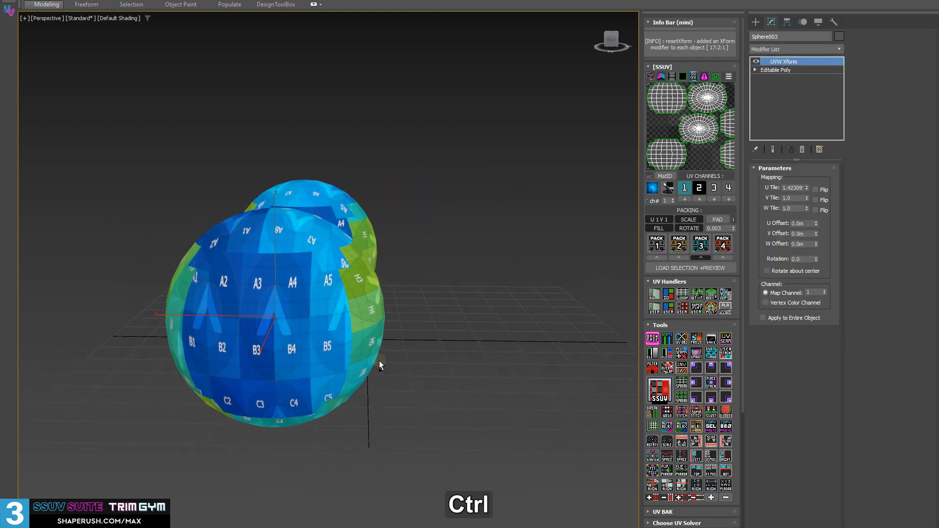
pyautogui.hotkey('ctrl', 'a')
pyautogui.moveTo(530, 248); pyautogui.dragTo(400, 407, button='middle')
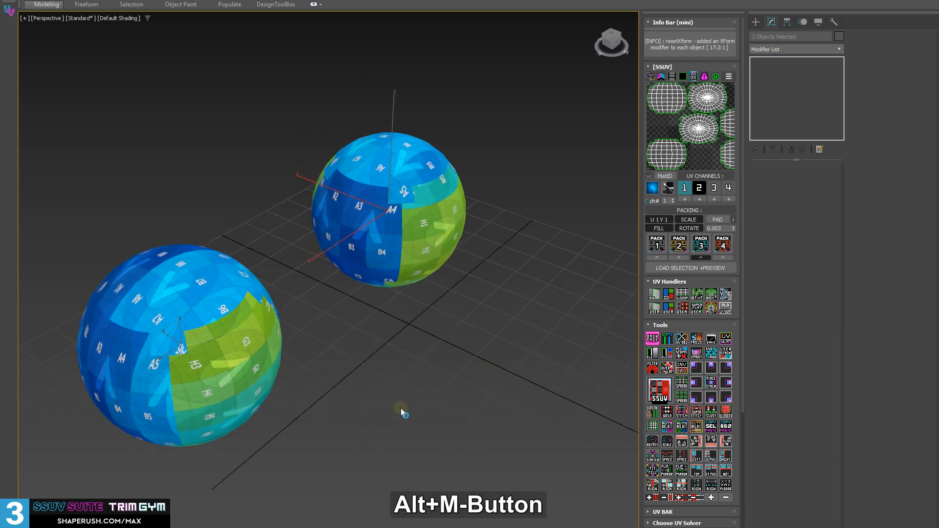
pyautogui.click(164, 339)
pyautogui.hotkey('shift', 'd')
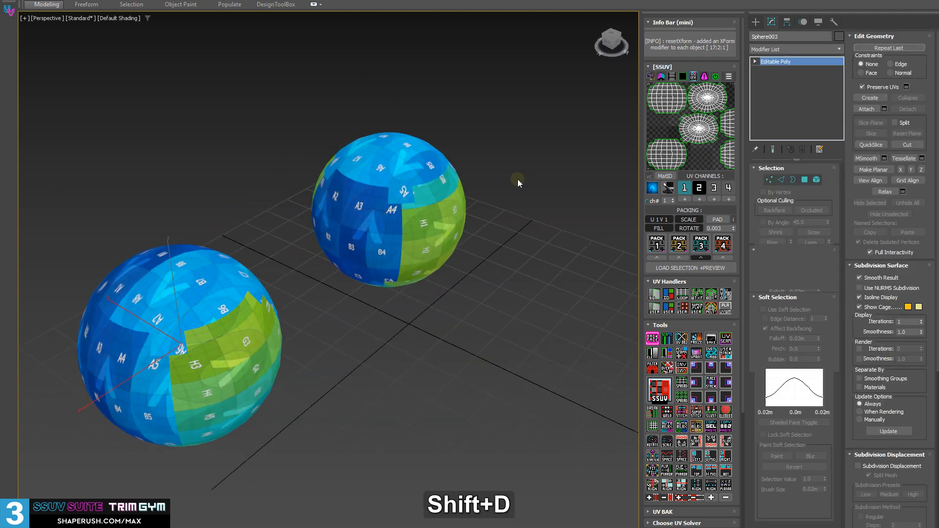
# Add an Unwrap UVW to the front sphere, select all its polygons and solve their UVs with EasyUV.
pyautogui.moveTo(244, 274); pyautogui.dragTo(342, 231, button='middle')
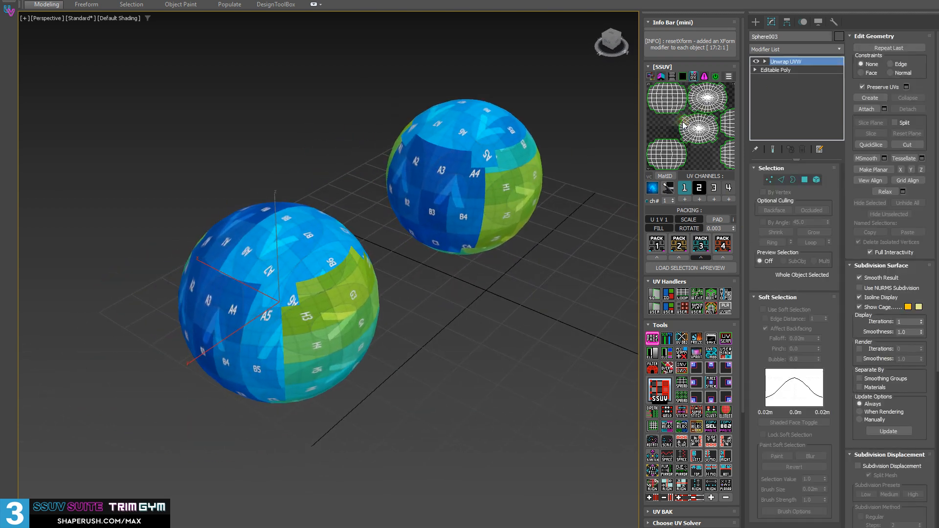
pyautogui.press('3')
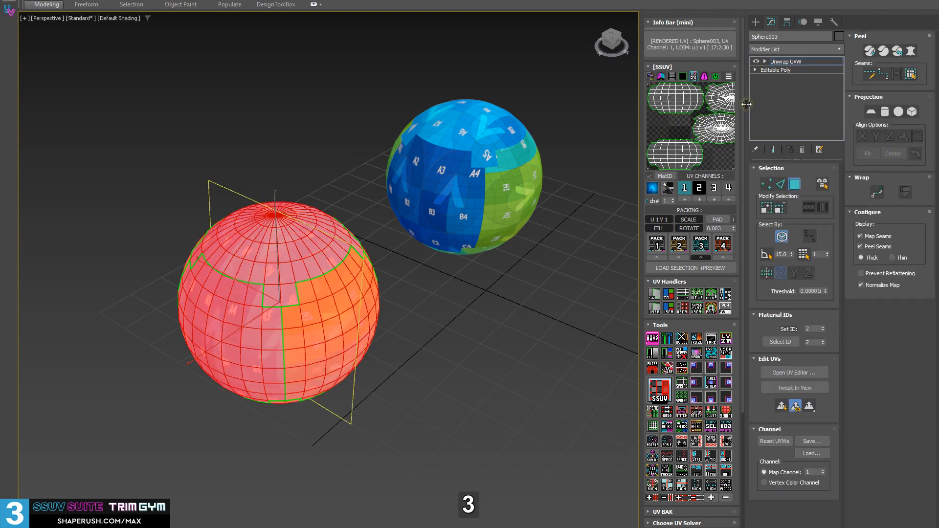
pyautogui.click(764, 61)
pyautogui.hotkey('ctrl', 'a')
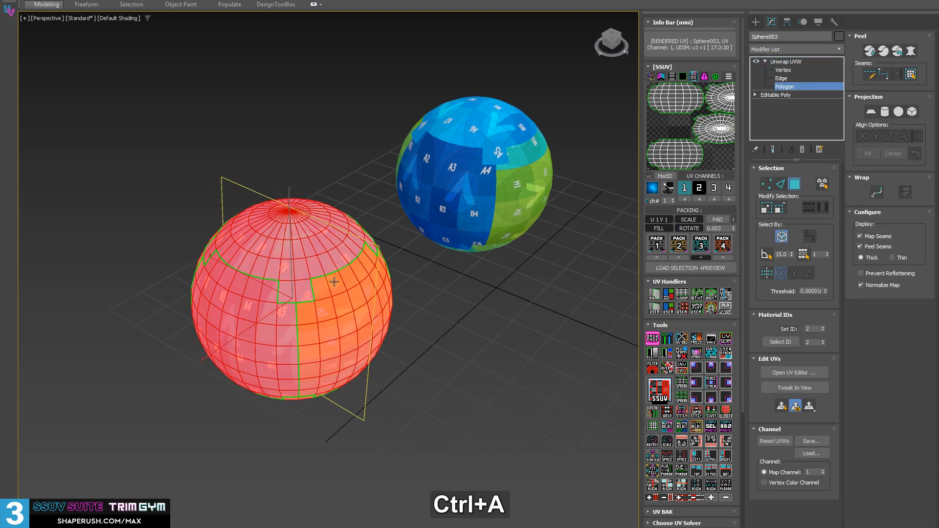
pyautogui.click(682, 400)
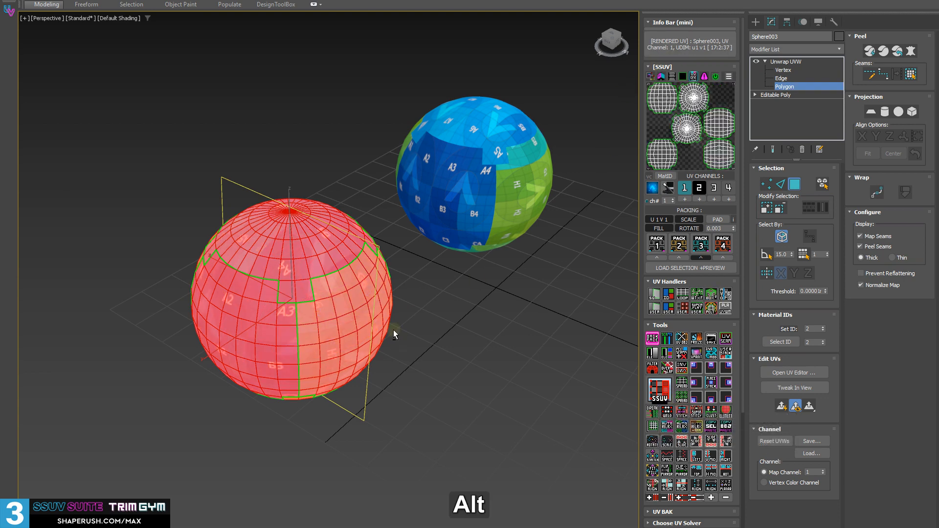
# Select the front sphere's teal G6–H8 UV island, freeze the selection and melt it again.
pyautogui.keyDown('alt'); pyautogui.moveTo(393, 330); pyautogui.dragTo(359, 342, button='middle'); pyautogui.keyUp('alt')
pyautogui.click(429, 341)
pyautogui.keyDown('alt'); pyautogui.moveTo(430, 341); pyautogui.dragTo(403, 366, button='middle'); pyautogui.keyUp('alt')
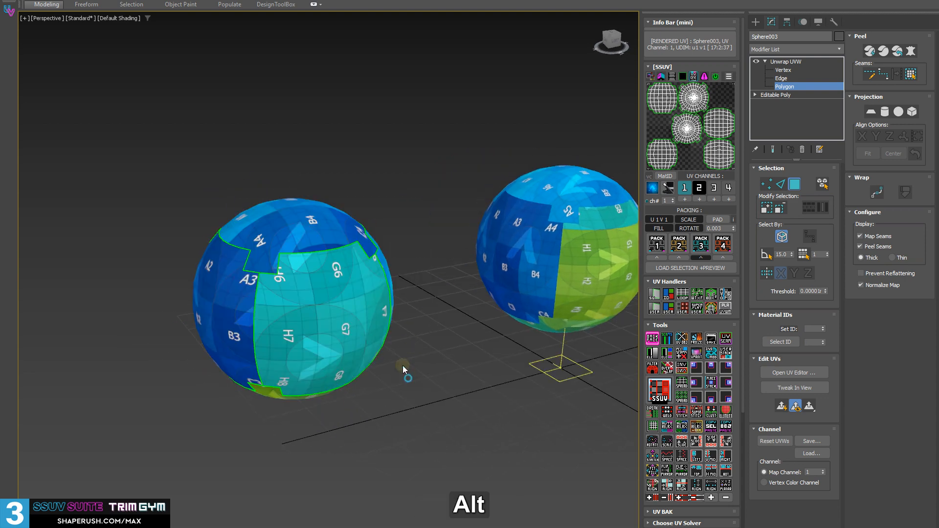
pyautogui.doubleClick(364, 324)
pyautogui.keyDown('alt'); pyautogui.moveTo(364, 323); pyautogui.dragTo(337, 341, button='middle'); pyautogui.keyUp('alt')
pyautogui.scroll(3, 325, 337)
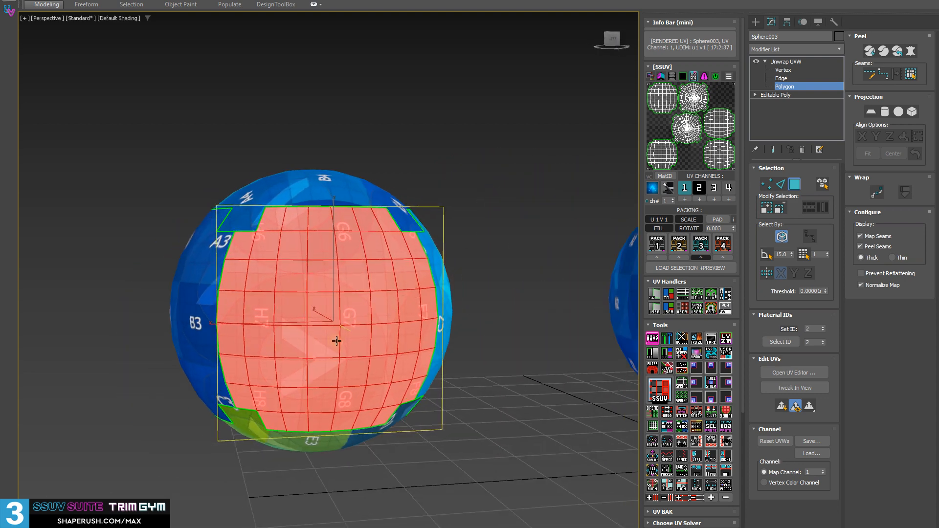
pyautogui.click(697, 338)
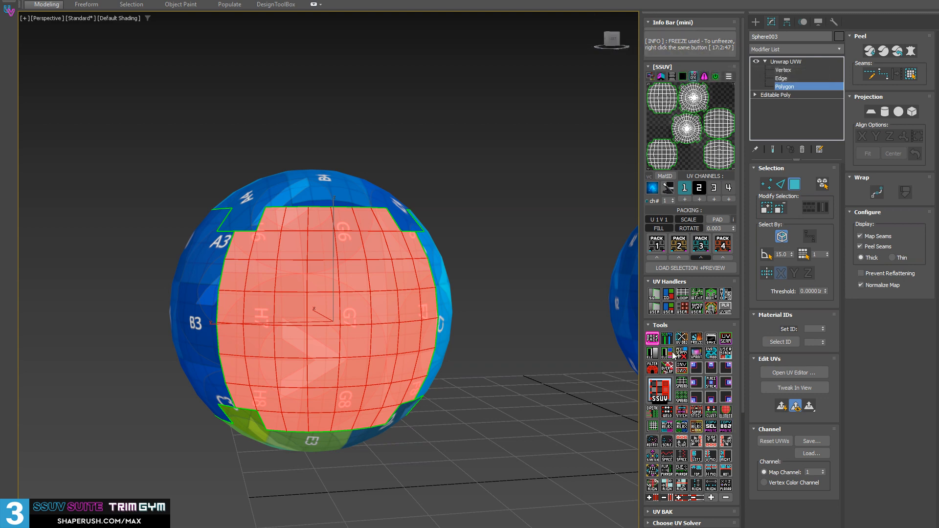
pyautogui.rightClick(697, 338)
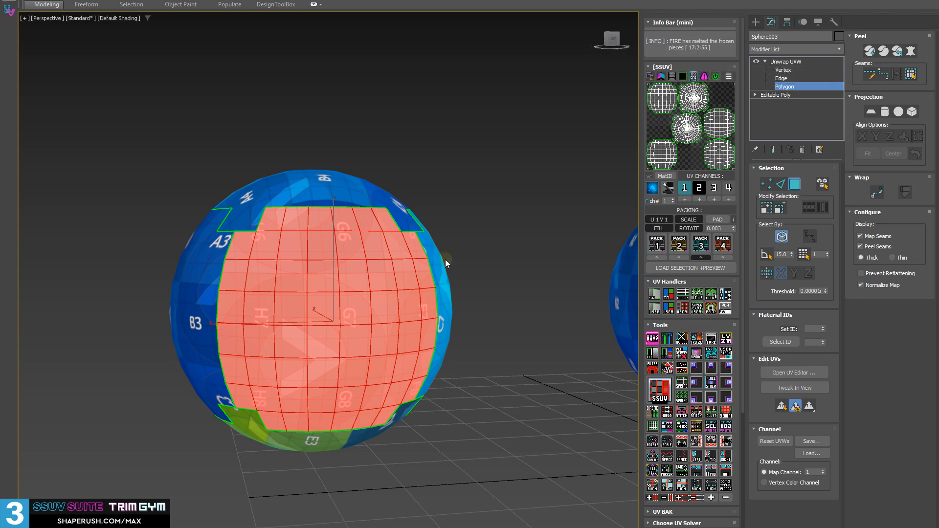
# Try to freeze the teal UV island and test it by selecting one of its polygons and all polygons.
pyautogui.keyDown('alt'); pyautogui.moveTo(445, 259); pyautogui.dragTo(399, 245, button='middle'); pyautogui.keyUp('alt')
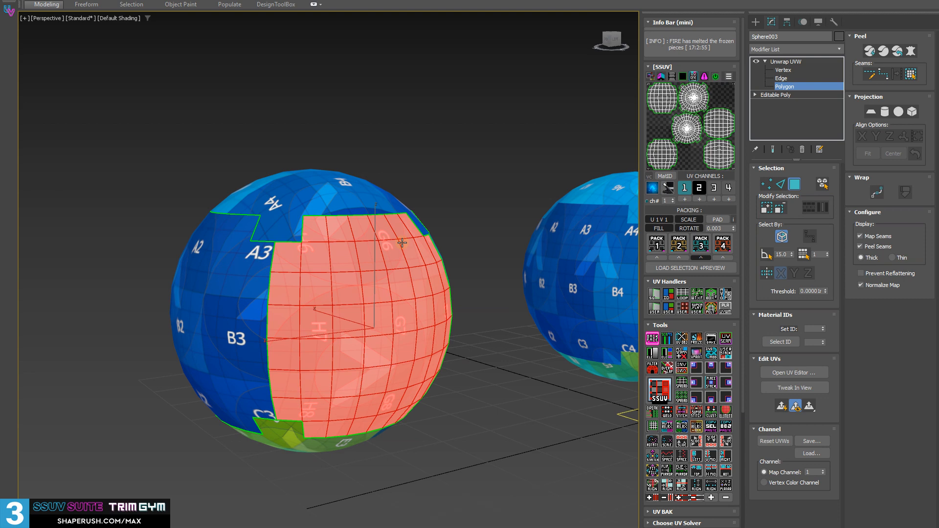
pyautogui.moveTo(546, 293); pyautogui.dragTo(455, 353, button='middle')
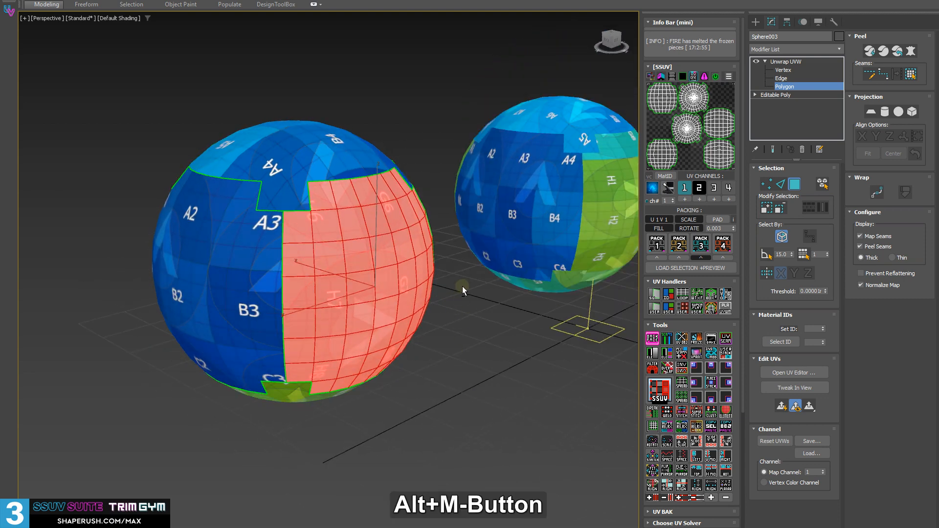
pyautogui.keyDown('alt'); pyautogui.moveTo(462, 288); pyautogui.dragTo(494, 289, button='middle'); pyautogui.keyUp('alt')
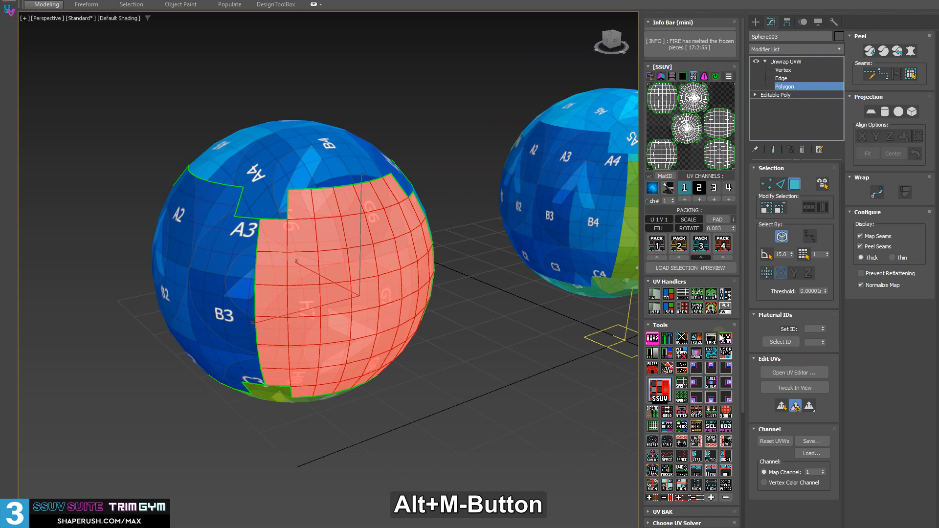
pyautogui.click(695, 339)
pyautogui.moveTo(397, 331); pyautogui.dragTo(397, 303, button='middle')
pyautogui.keyDown('ctrl'); pyautogui.click(377, 268); pyautogui.keyUp('ctrl')
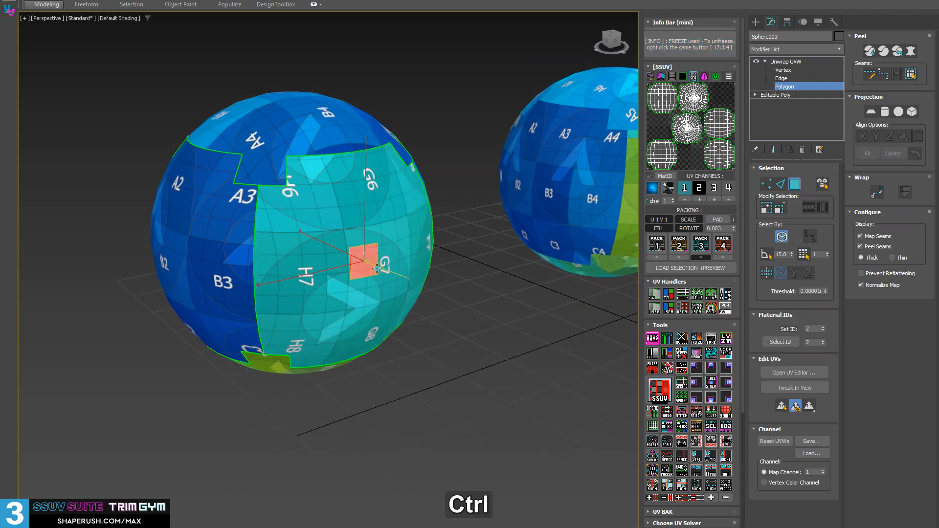
pyautogui.hotkey('ctrl', 'a')
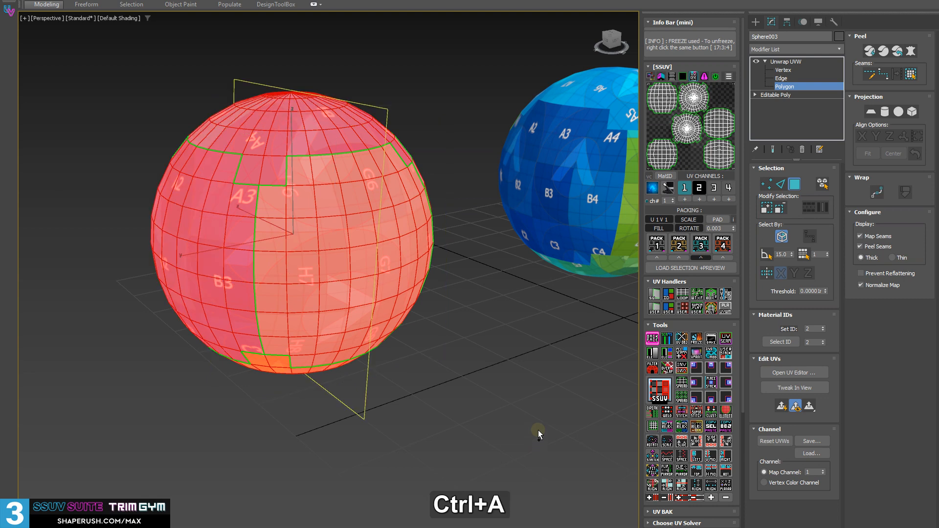
# Reselect the teal UV island, freeze it and select all the remaining polygons of the front sphere.
pyautogui.keyDown('alt'); pyautogui.moveTo(531, 337); pyautogui.dragTo(489, 313, button='middle'); pyautogui.keyUp('alt')
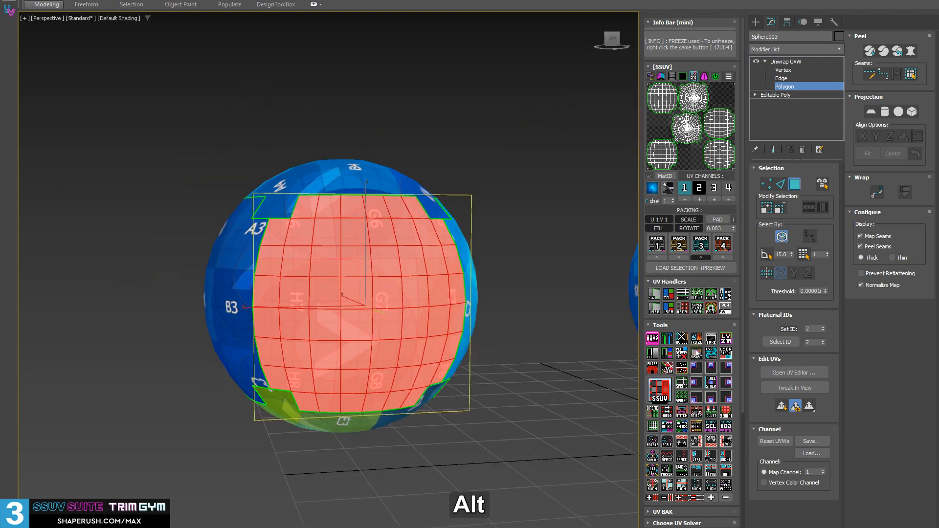
pyautogui.click(695, 338)
pyautogui.moveTo(338, 289); pyautogui.dragTo(299, 205, button='middle')
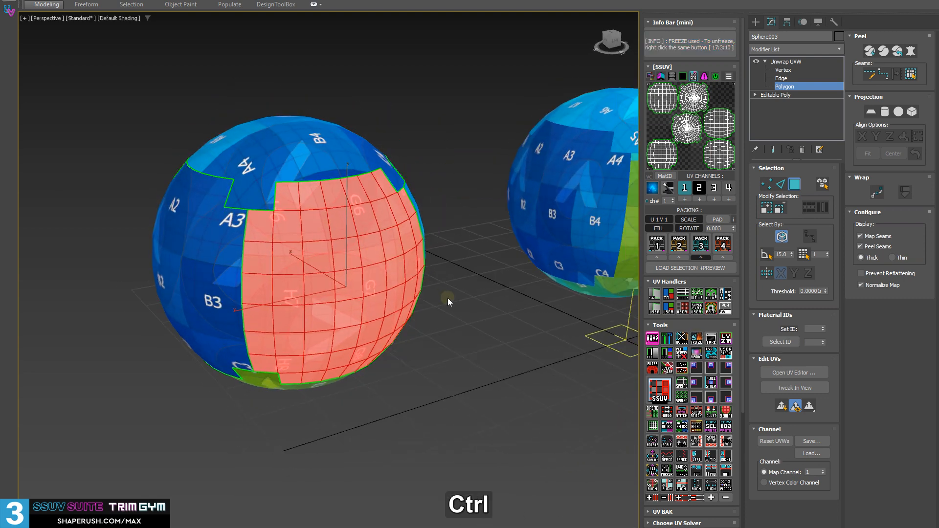
pyautogui.hotkey('ctrl', 'a')
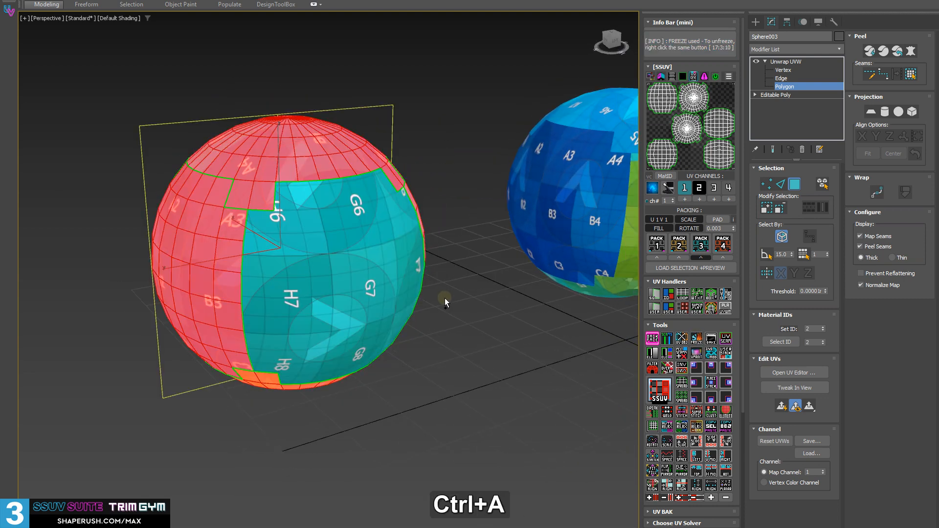
# Test region selections across the frozen teal island and the neighbouring islands from several sides of the front sphere.
pyautogui.keyDown('alt'); pyautogui.moveTo(440, 300); pyautogui.dragTo(387, 246, button='middle'); pyautogui.keyUp('alt')
pyautogui.keyDown('alt'); pyautogui.moveTo(453, 267); pyautogui.dragTo(317, 261, button='middle'); pyautogui.keyUp('alt')
pyautogui.moveTo(317, 260); pyautogui.dragTo(409, 340)
pyautogui.moveTo(278, 263); pyautogui.dragTo(198, 191)
pyautogui.moveTo(244, 259); pyautogui.dragTo(415, 384)
pyautogui.keyDown('alt'); pyautogui.moveTo(239, 244); pyautogui.dragTo(294, 210, button='middle'); pyautogui.keyUp('alt')
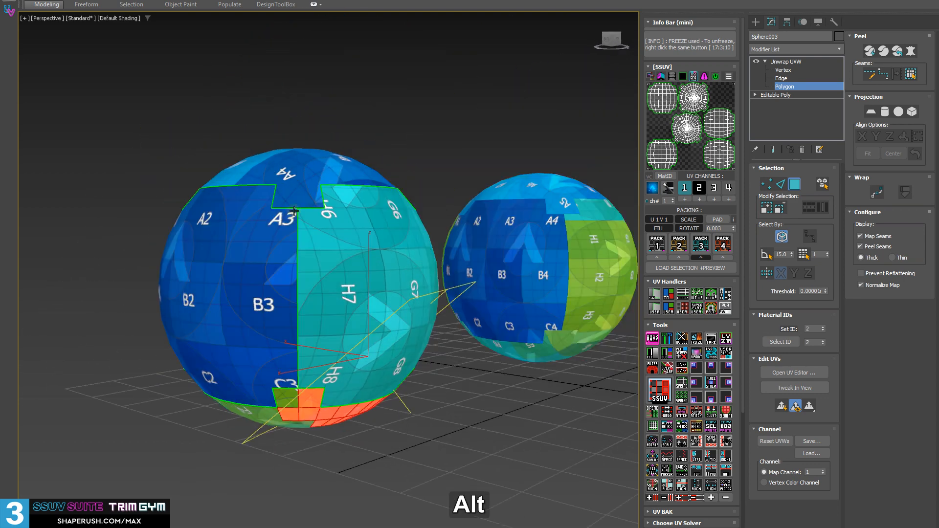
pyautogui.moveTo(547, 439); pyautogui.dragTo(549, 442)
pyautogui.keyDown('alt'); pyautogui.moveTo(195, 286); pyautogui.dragTo(269, 335, button='middle'); pyautogui.keyUp('alt')
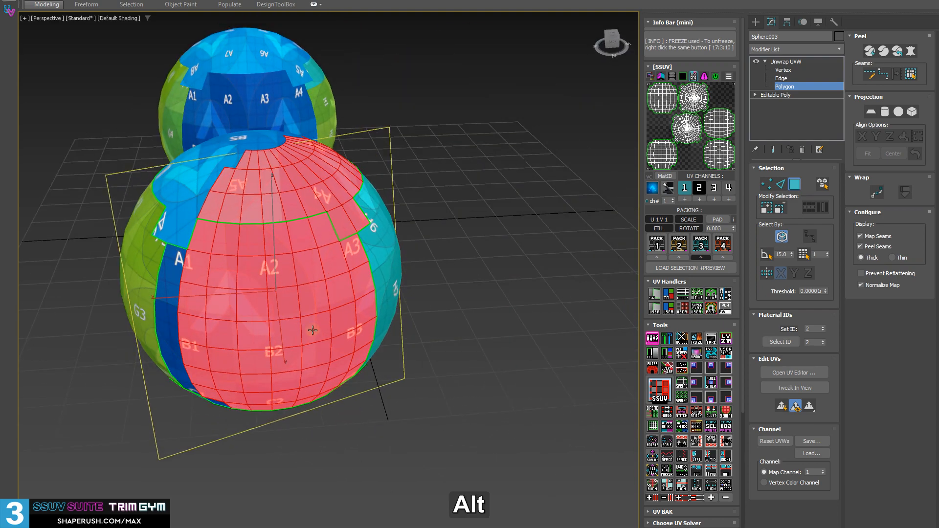
pyautogui.moveTo(370, 339)
pyautogui.keyDown('alt'); pyautogui.mouseDown(button='middle')
pyautogui.moveTo(300, 345)
pyautogui.moveTo(352, 333)
pyautogui.mouseUp(button='middle'); pyautogui.keyUp('alt')
# Select the front sphere's whole top cap UV island and freeze it as well.
pyautogui.doubleClick(309, 218)
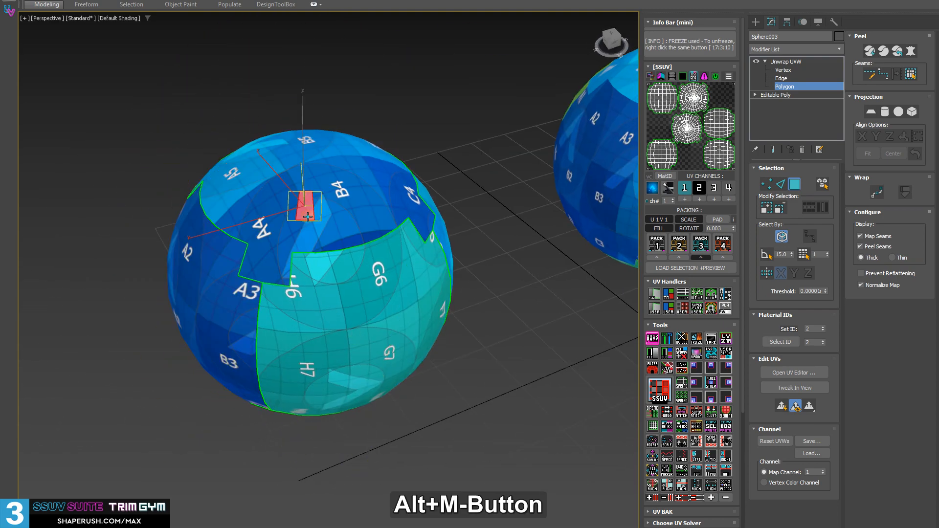
pyautogui.keyDown('alt'); pyautogui.moveTo(308, 218); pyautogui.dragTo(344, 264, button='middle'); pyautogui.keyUp('alt')
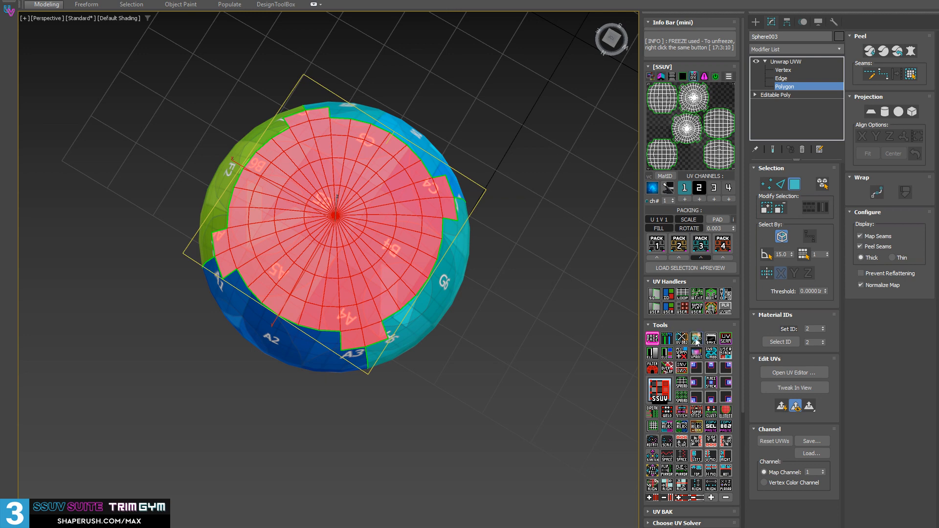
pyautogui.click(697, 341)
pyautogui.keyDown('alt'); pyautogui.moveTo(312, 220); pyautogui.dragTo(239, 205, button='middle'); pyautogui.keyUp('alt')
pyautogui.click(538, 247)
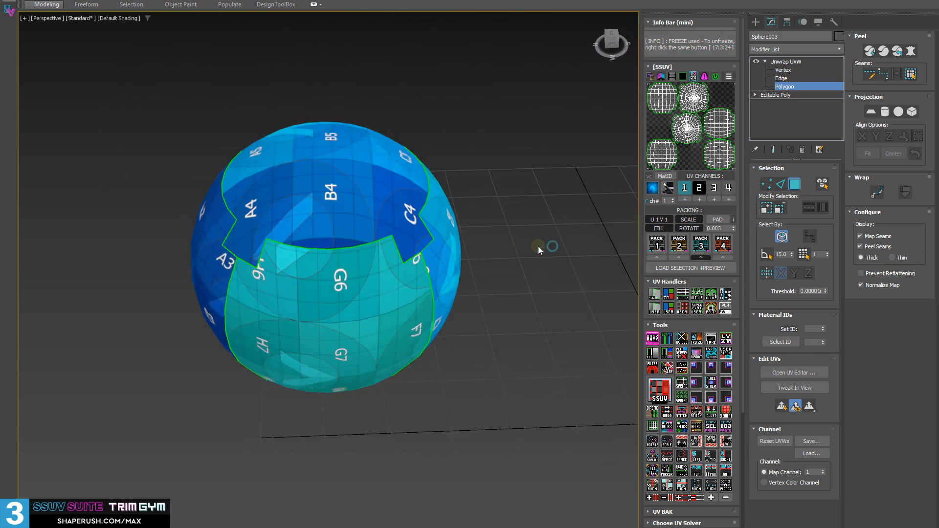
# Test the two frozen islands with region selections over the front sphere and a selection of all polygons.
pyautogui.keyDown('alt'); pyautogui.moveTo(355, 206); pyautogui.dragTo(379, 189, button='middle'); pyautogui.keyUp('alt')
pyautogui.moveTo(489, 411); pyautogui.dragTo(184, 122)
pyautogui.moveTo(97, 64); pyautogui.dragTo(597, 468)
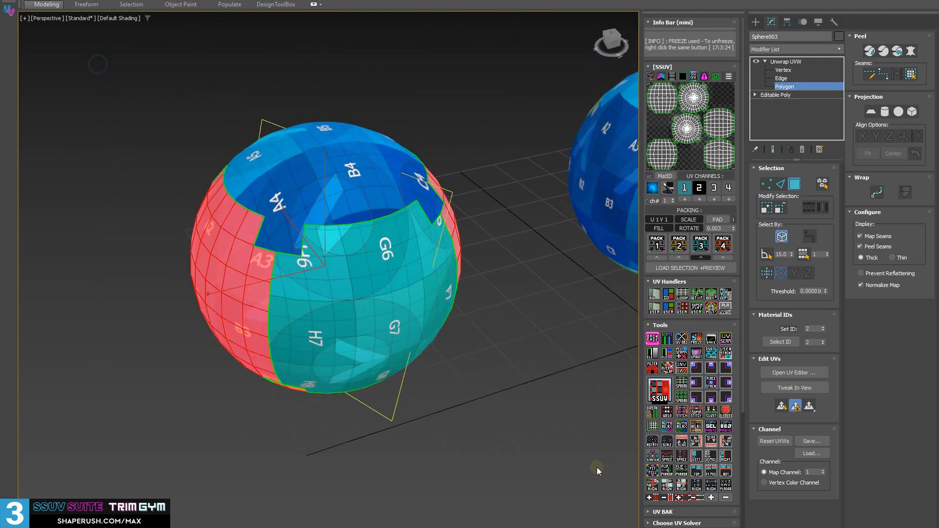
pyautogui.hotkey('ctrl', 'a')
pyautogui.keyDown('alt'); pyautogui.moveTo(329, 354); pyautogui.dragTo(429, 382, button='middle'); pyautogui.keyUp('alt')
# Melt all frozen islands and select every polygon of the front sphere.
pyautogui.rightClick(697, 341)
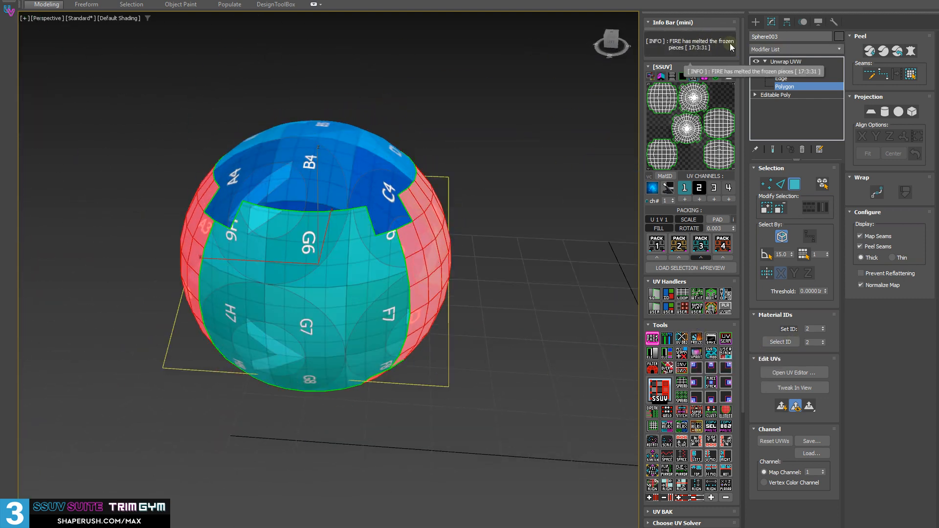
pyautogui.keyDown('alt'); pyautogui.moveTo(484, 342); pyautogui.dragTo(506, 360, button='middle'); pyautogui.keyUp('alt')
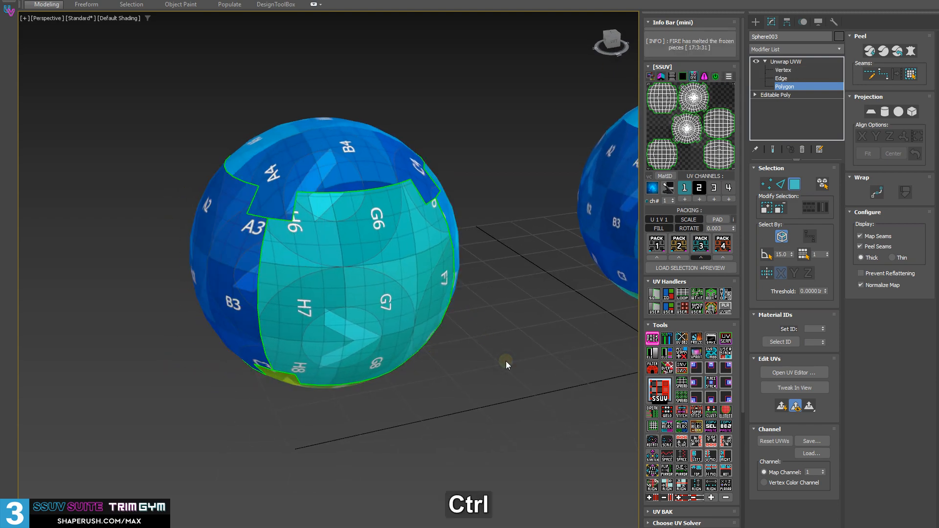
pyautogui.hotkey('ctrl', 'a')
pyautogui.keyDown('alt'); pyautogui.moveTo(431, 304); pyautogui.dragTo(346, 232, button='middle'); pyautogui.keyUp('alt')
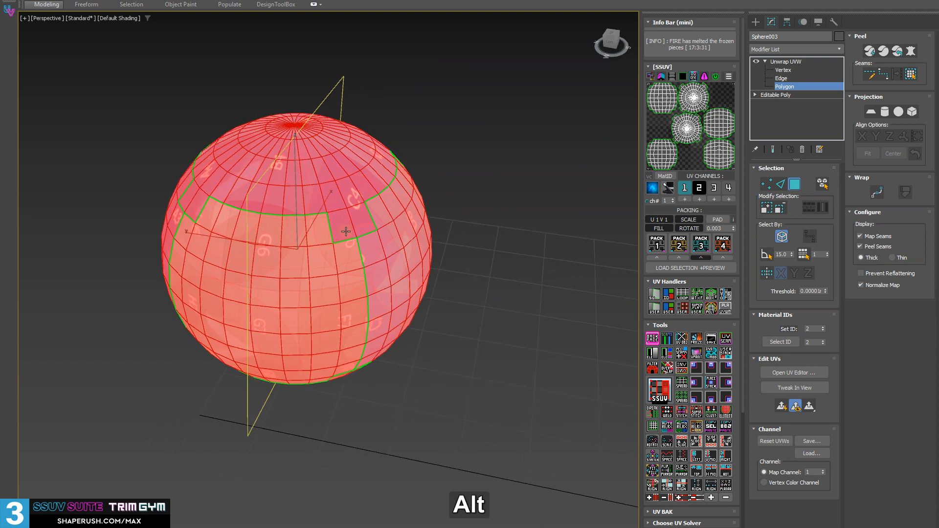
# Look over the available Bake tools and collapse the front sphere's Unwrap UVW into an Editable Poly.
pyautogui.click(711, 341)
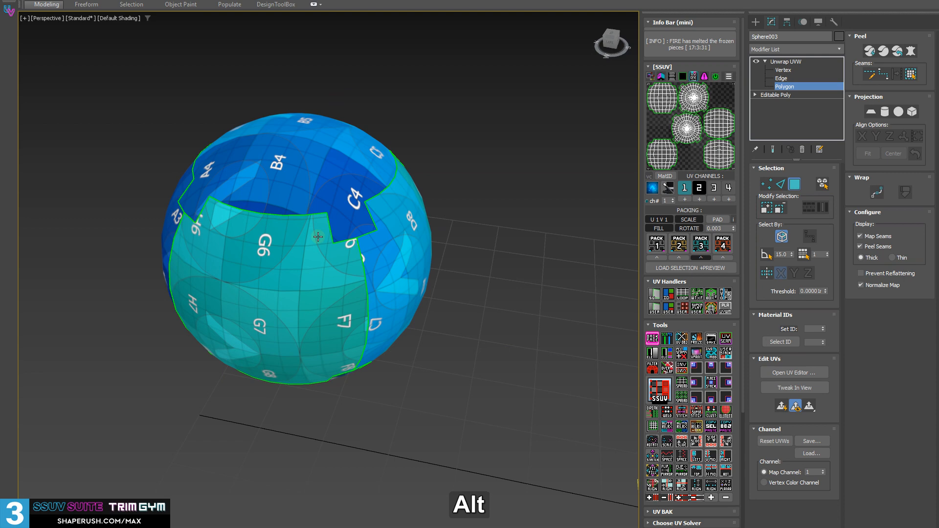
pyautogui.keyDown('alt'); pyautogui.moveTo(566, 329); pyautogui.dragTo(484, 216, button='middle'); pyautogui.keyUp('alt')
pyautogui.click(785, 63)
pyautogui.hotkey('shift', 'd')
pyautogui.keyDown('alt'); pyautogui.moveTo(361, 280); pyautogui.dragTo(395, 301, button='middle'); pyautogui.keyUp('alt')
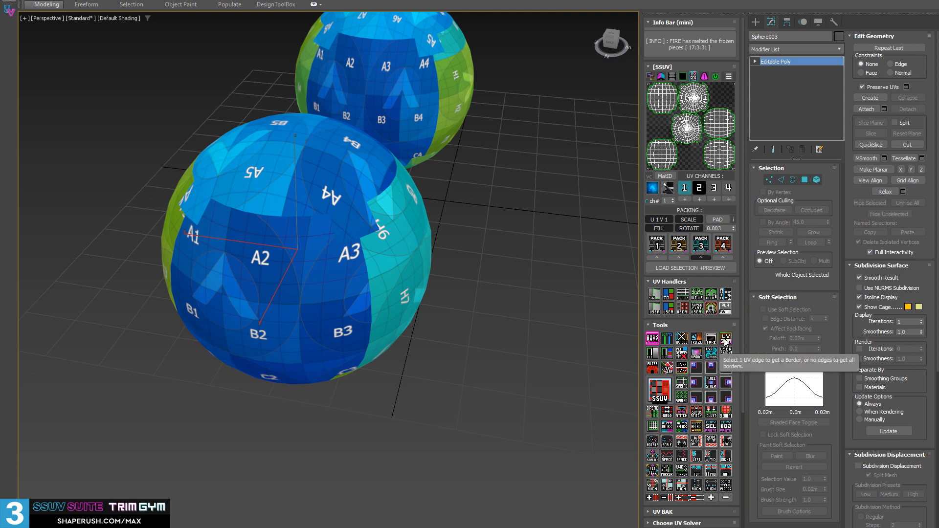
# Add a new Unwrap UVW to the front sphere and turn off the checker texture display on the spheres.
pyautogui.keyDown('alt'); pyautogui.moveTo(396, 316); pyautogui.dragTo(440, 294, button='middle'); pyautogui.keyUp('alt')
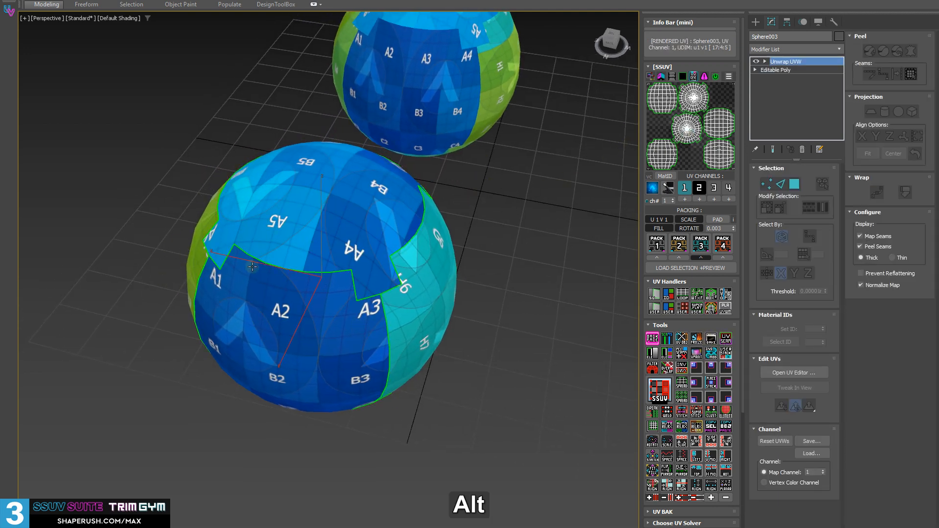
pyautogui.keyDown('alt'); pyautogui.moveTo(253, 266); pyautogui.dragTo(264, 235, button='middle'); pyautogui.keyUp('alt')
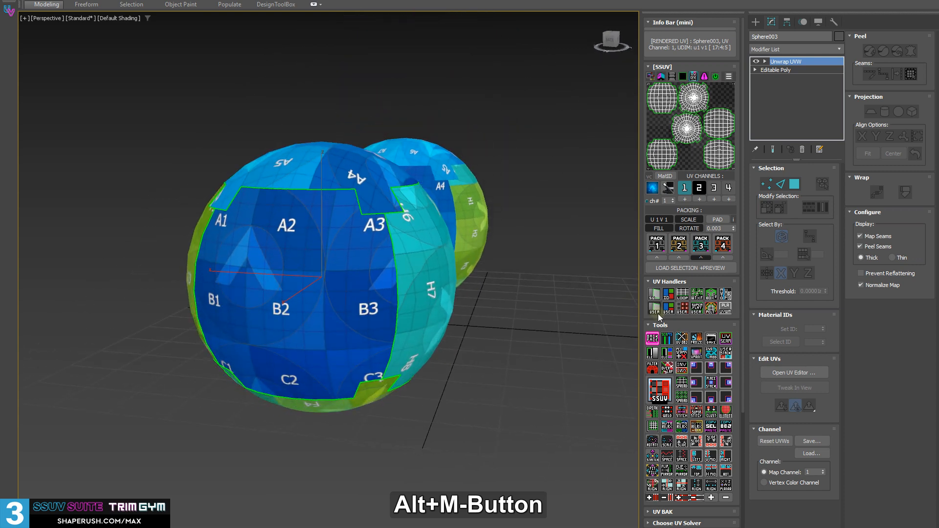
pyautogui.click(654, 192)
# Switch to edge selection and select one vertical seam edge on the front sphere.
pyautogui.keyDown('alt'); pyautogui.moveTo(460, 247); pyautogui.dragTo(383, 277, button='middle'); pyautogui.keyUp('alt')
pyautogui.scroll(3, 300, 306)
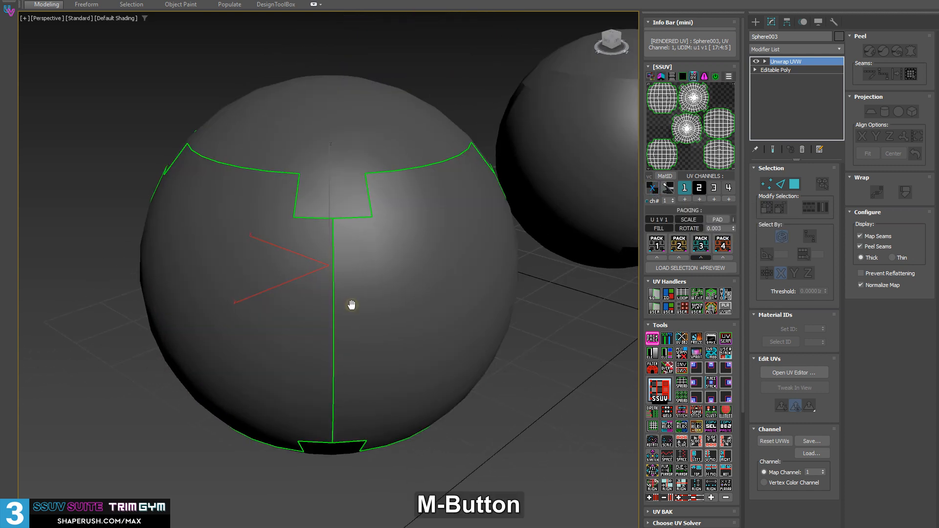
pyautogui.moveTo(351, 305); pyautogui.dragTo(347, 309, button='middle')
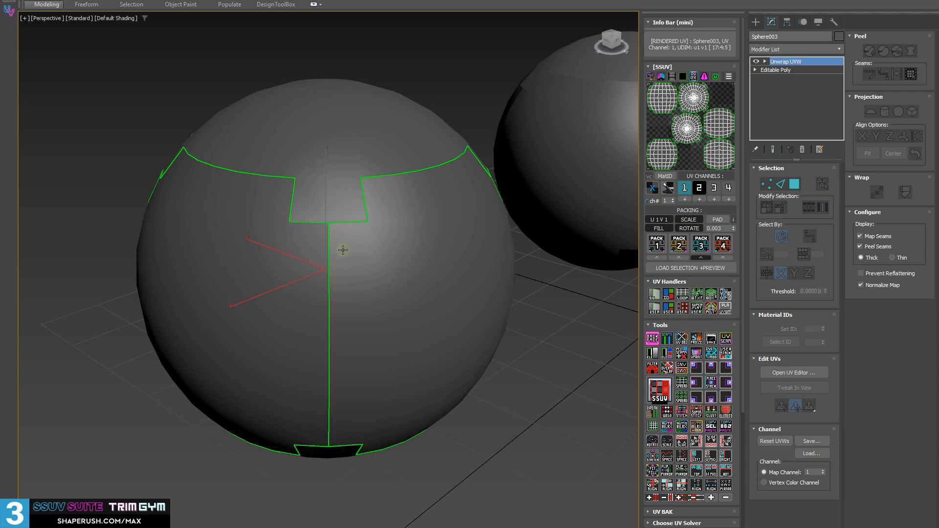
pyautogui.press('2')
pyautogui.click(329, 297)
pyautogui.keyDown('alt'); pyautogui.moveTo(330, 297); pyautogui.dragTo(515, 218, button='middle'); pyautogui.keyUp('alt')
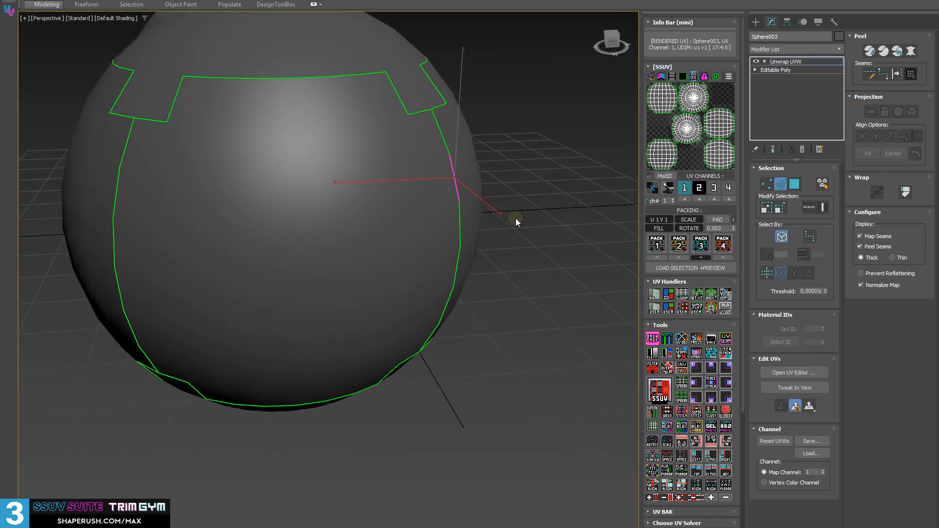
# Open the UV editor and select the circular edge loop around the upper round UV island.
pyautogui.click(711, 107)
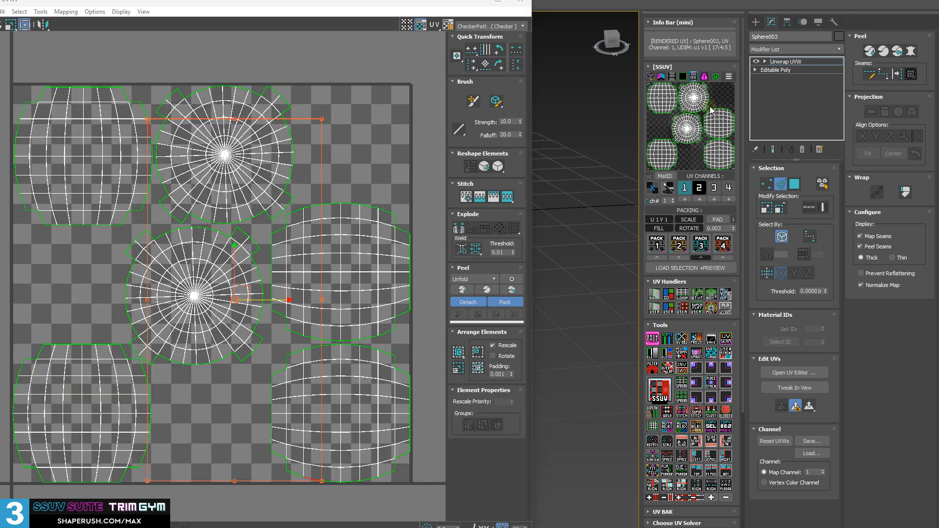
pyautogui.moveTo(280, 169); pyautogui.dragTo(299, 202, button='middle')
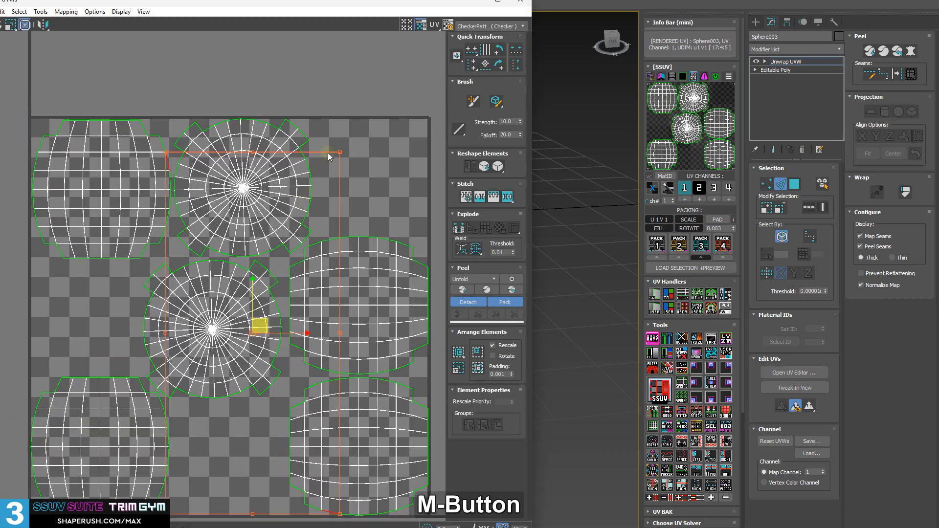
pyautogui.click(328, 153)
pyautogui.scroll(3, 308, 170)
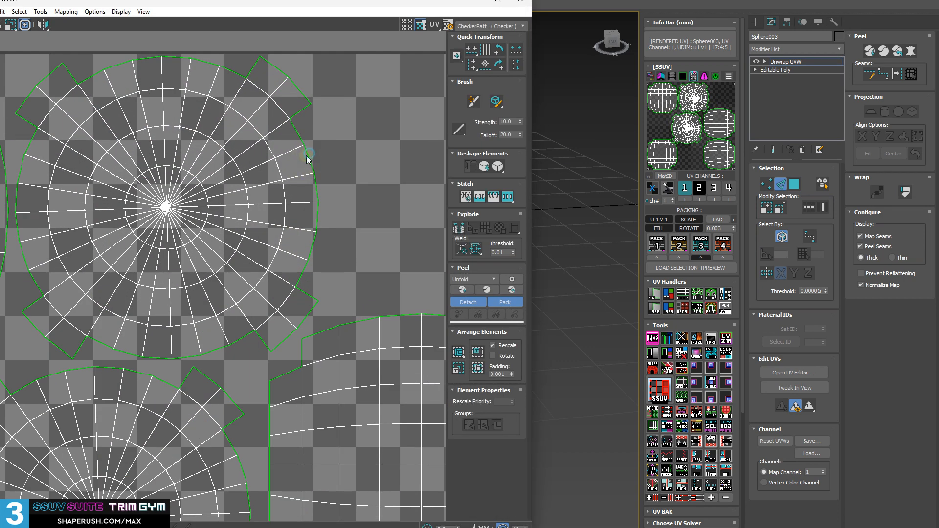
pyautogui.click(309, 155)
pyautogui.scroll(-3, 322, 280)
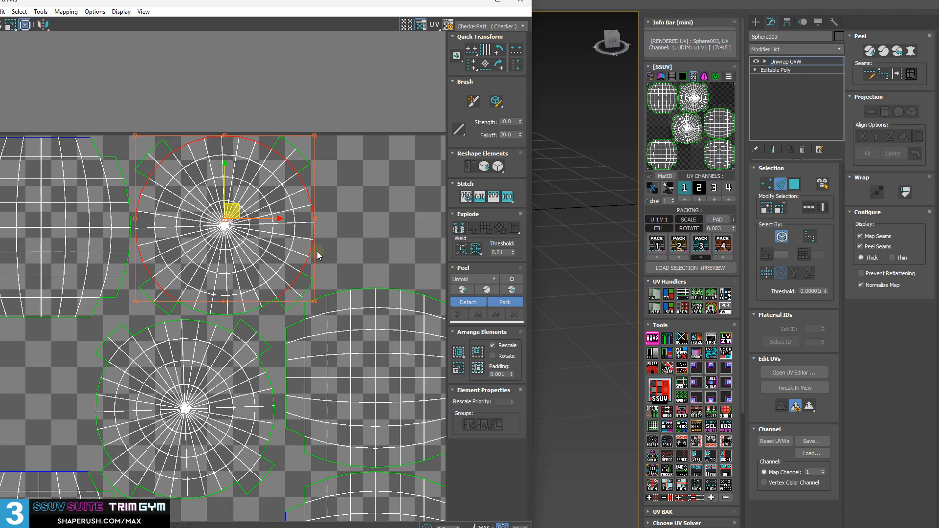
pyautogui.moveTo(322, 280); pyautogui.dragTo(335, 345, button='middle')
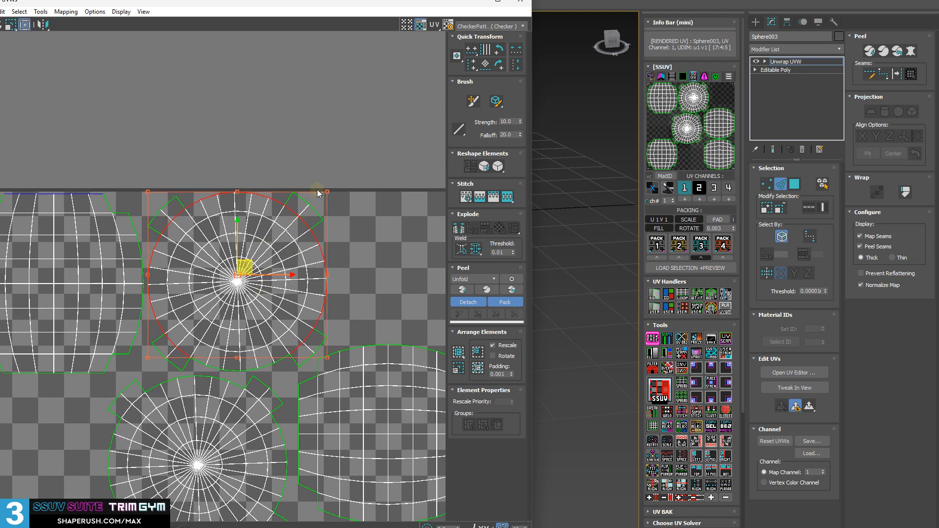
# Select all polygons of the upper round island, move the island above the UV tile and clear the selection.
pyautogui.press('3')
pyautogui.click(175, 178)
pyautogui.moveTo(308, 329); pyautogui.dragTo(335, 357)
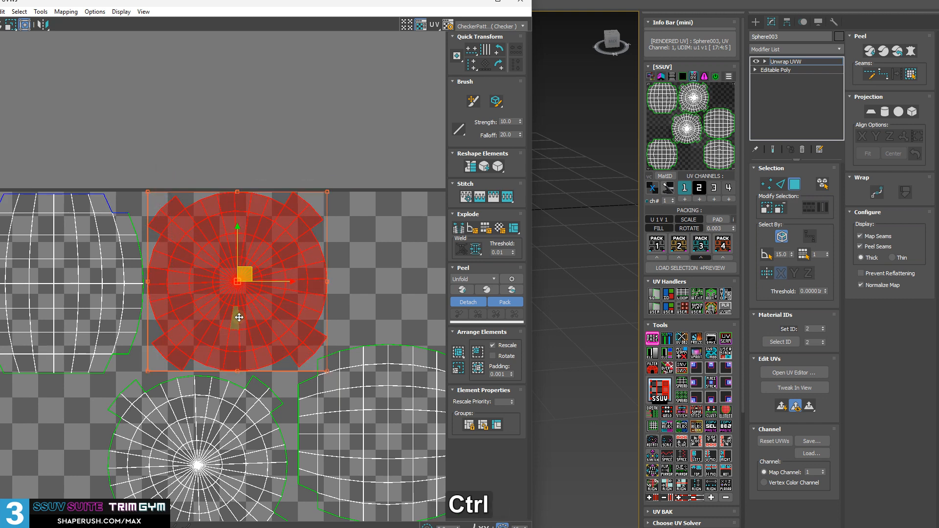
pyautogui.moveTo(258, 359); pyautogui.dragTo(293, 126)
pyautogui.moveTo(330, 50); pyautogui.dragTo(314, 335, button='middle')
pyautogui.scroll(2, 315, 335)
pyautogui.click(326, 198)
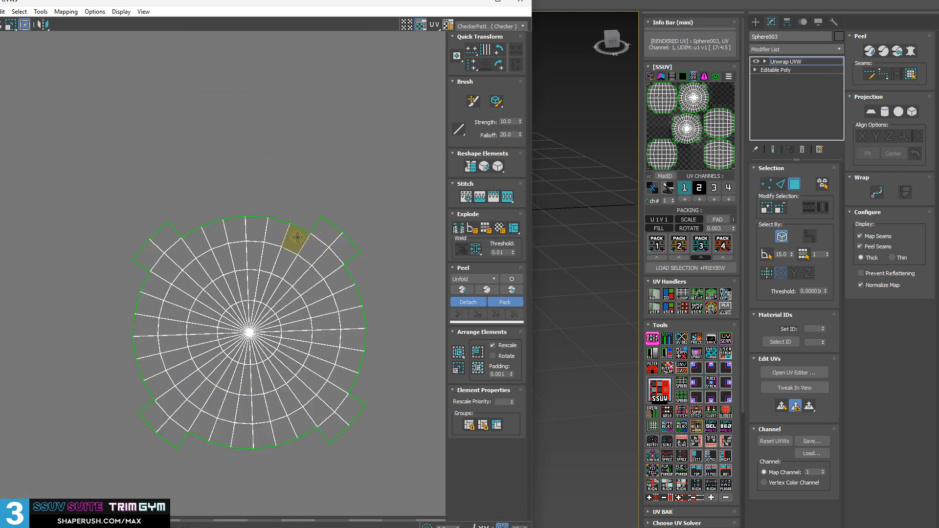
# Select the moved island's outer edge loop and examine how it runs past the protruding corner pieces.
pyautogui.press('2')
pyautogui.doubleClick(298, 222)
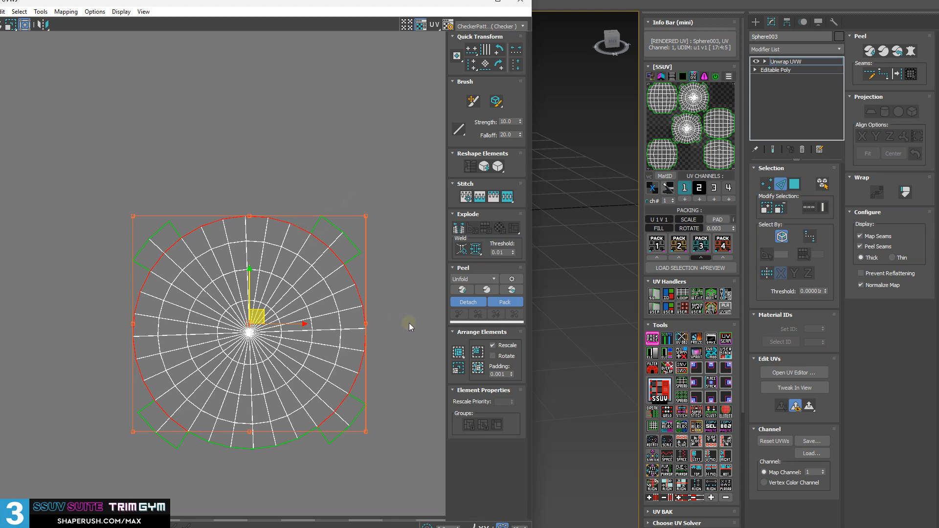
pyautogui.moveTo(292, 280); pyautogui.dragTo(244, 263, button='middle')
pyautogui.scroll(2, 244, 263)
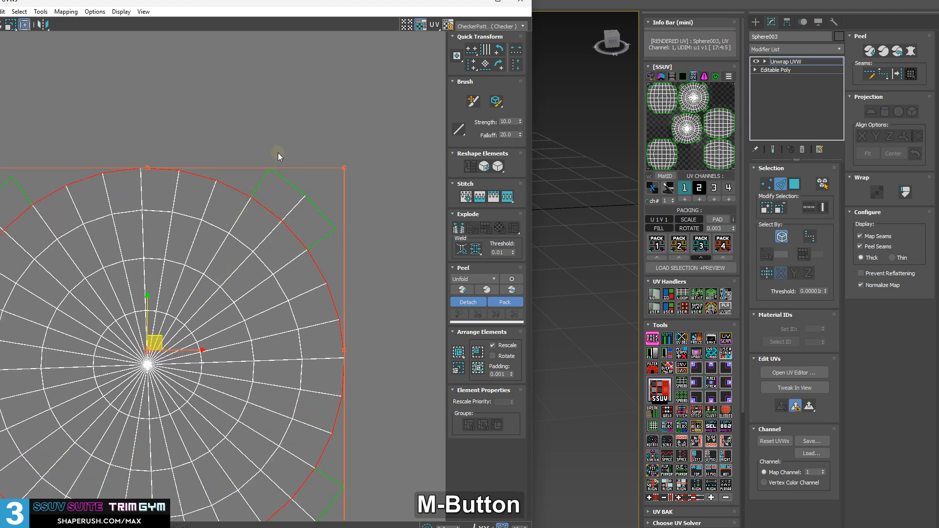
pyautogui.press('alt')
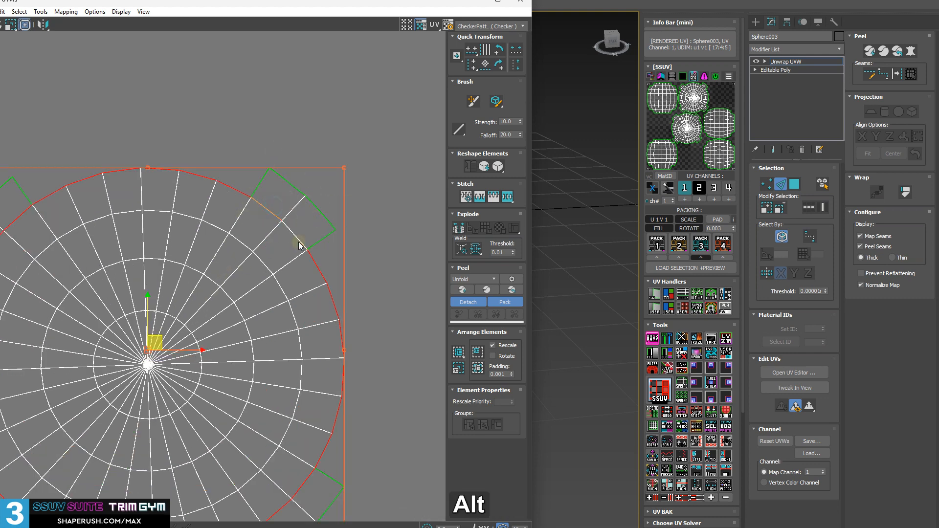
pyautogui.scroll(-1, 253, 241)
pyautogui.moveTo(278, 275); pyautogui.dragTo(287, 249, button='middle')
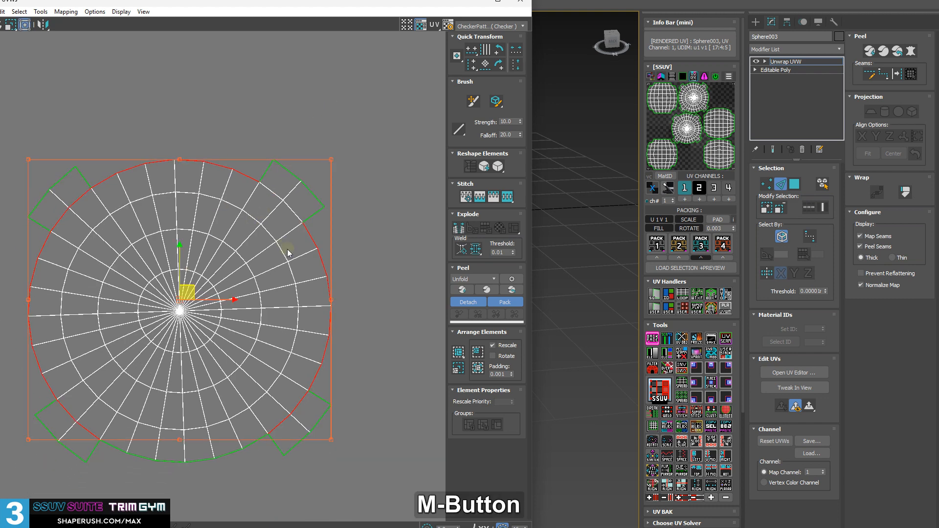
pyautogui.moveTo(291, 216); pyautogui.dragTo(295, 225, button='middle')
# Select a single border edge of the moved island and extend it to the island's complete outline with UV Seam.
pyautogui.click(385, 295)
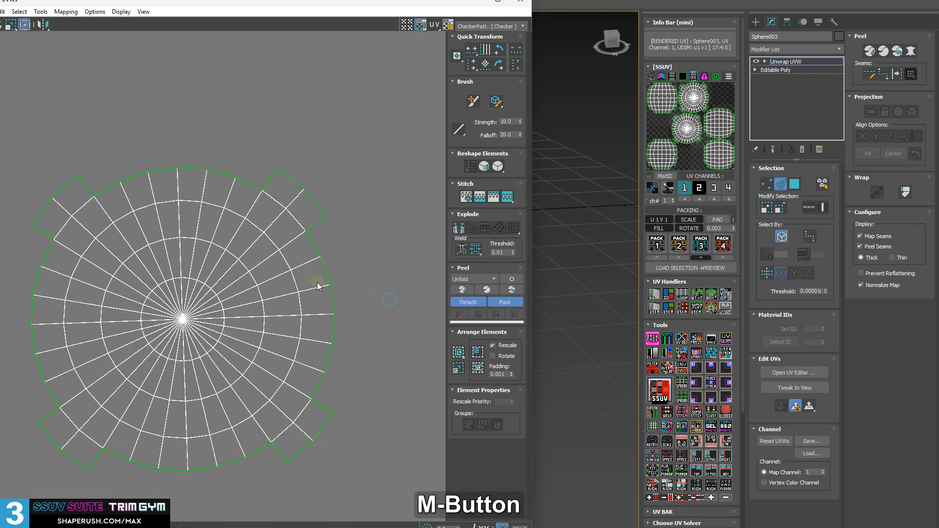
pyautogui.click(325, 271)
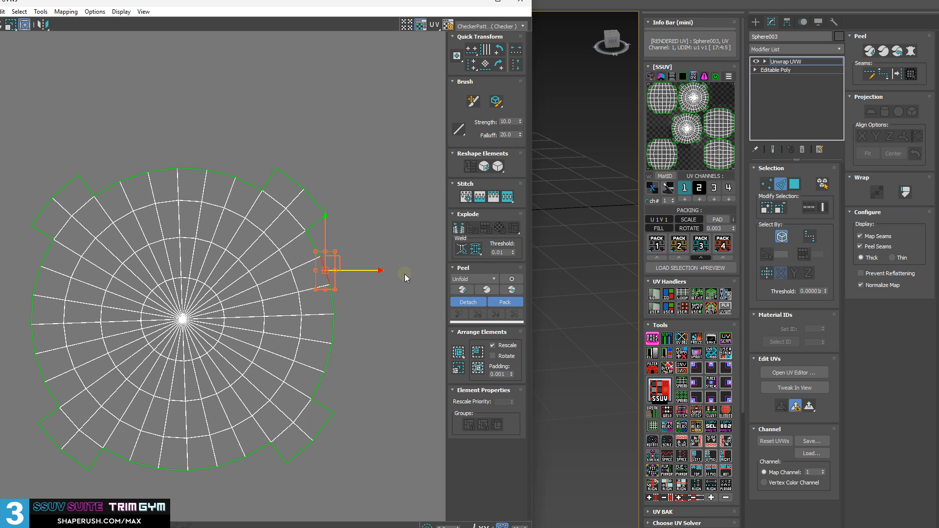
pyautogui.click(727, 339)
pyautogui.keyDown('alt'); pyautogui.moveTo(208, 231); pyautogui.dragTo(299, 221, button='middle'); pyautogui.keyUp('alt')
pyautogui.moveTo(268, 413); pyautogui.dragTo(272, 341, button='middle')
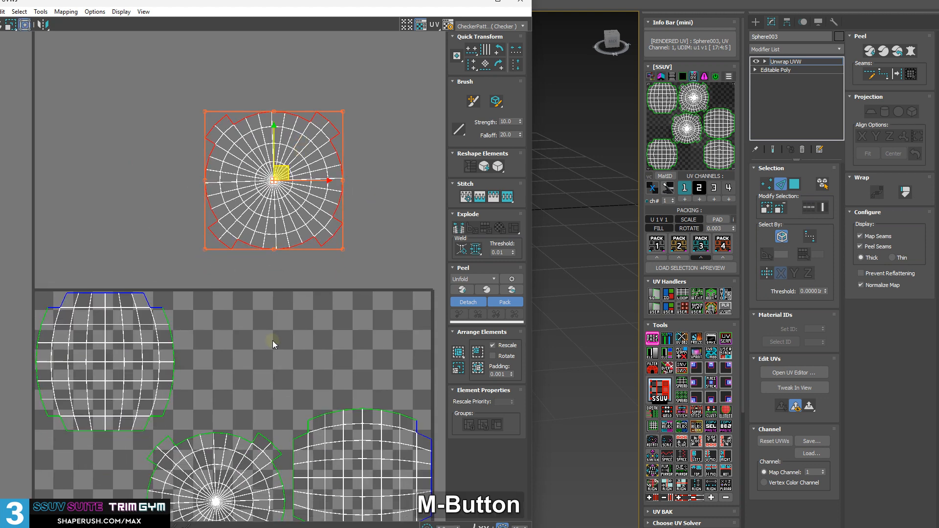
pyautogui.scroll(-3, 289, 313)
pyautogui.moveTo(298, 290); pyautogui.dragTo(257, 214, button='middle')
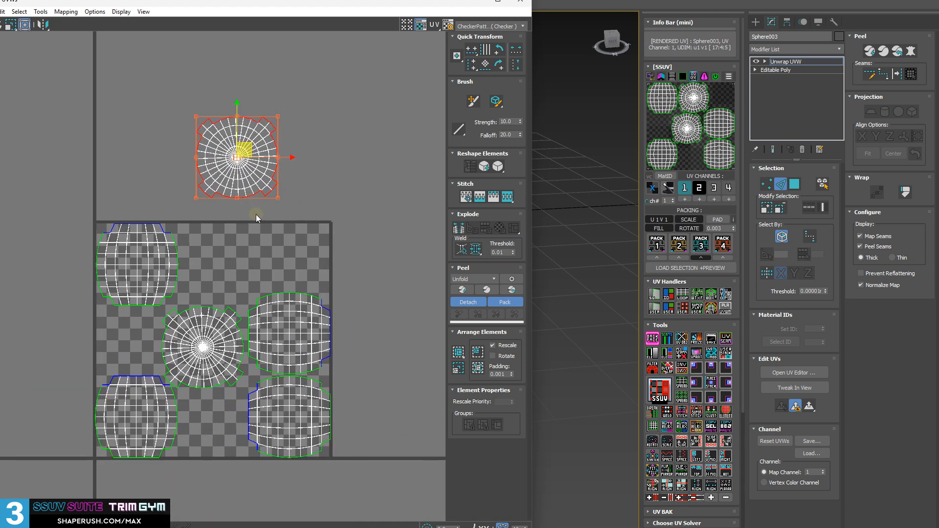
# Clear the edge selection, expand the Unwrap UVW sub-objects and select the seams of all islands with UV Seam.
pyautogui.click(375, 170)
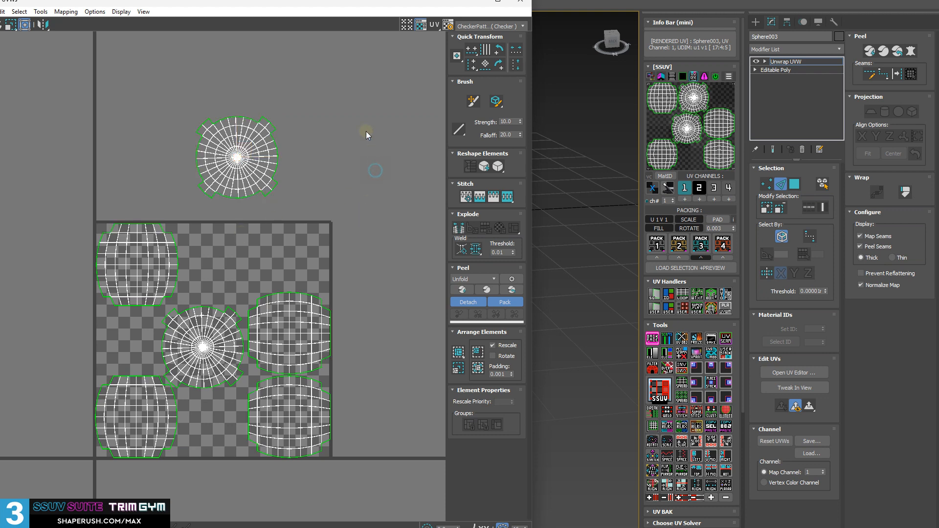
pyautogui.moveTo(157, 94); pyautogui.dragTo(365, 180)
pyautogui.click(287, 239)
pyautogui.click(765, 62)
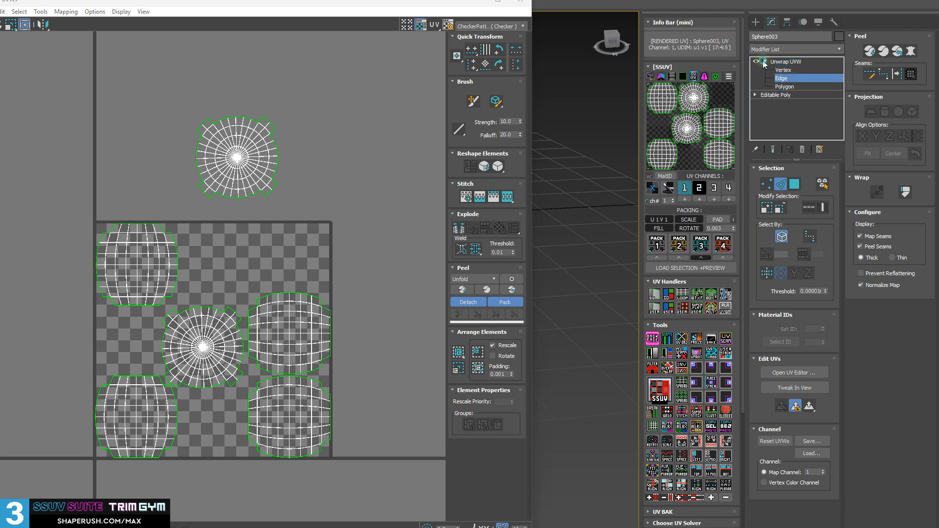
pyautogui.click(726, 339)
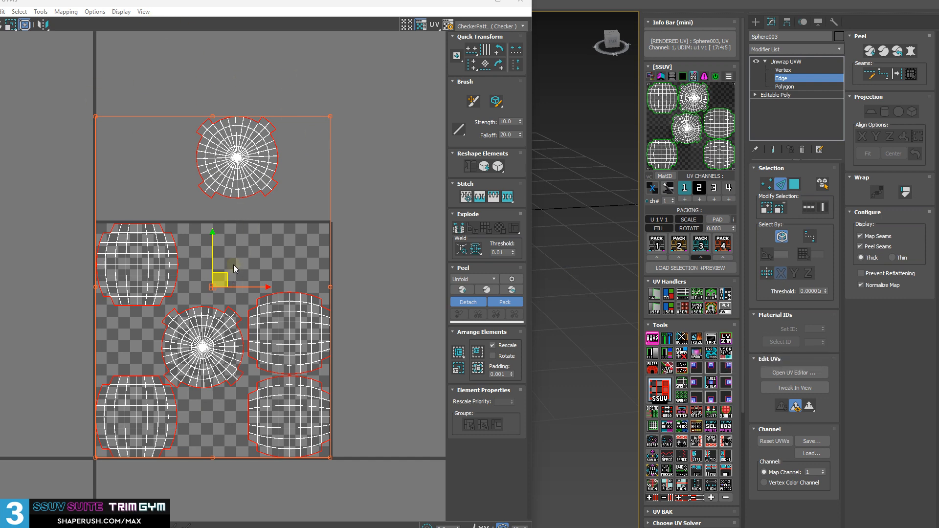
# Try to move the selected seam edges of all islands.
pyautogui.moveTo(223, 274); pyautogui.dragTo(280, 181, button='middle')
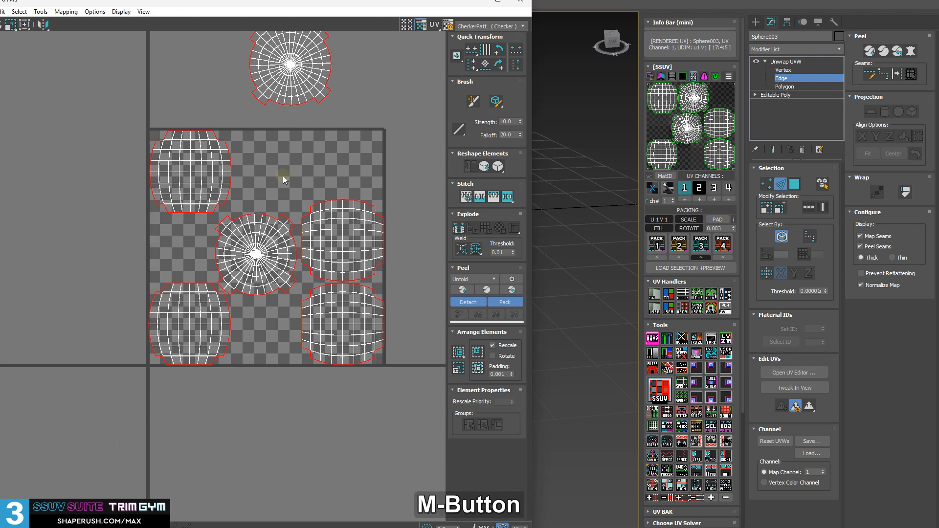
pyautogui.scroll(2, 280, 182)
pyautogui.moveTo(273, 180); pyautogui.dragTo(221, 251)
pyautogui.hotkey('ctrl', 'z')
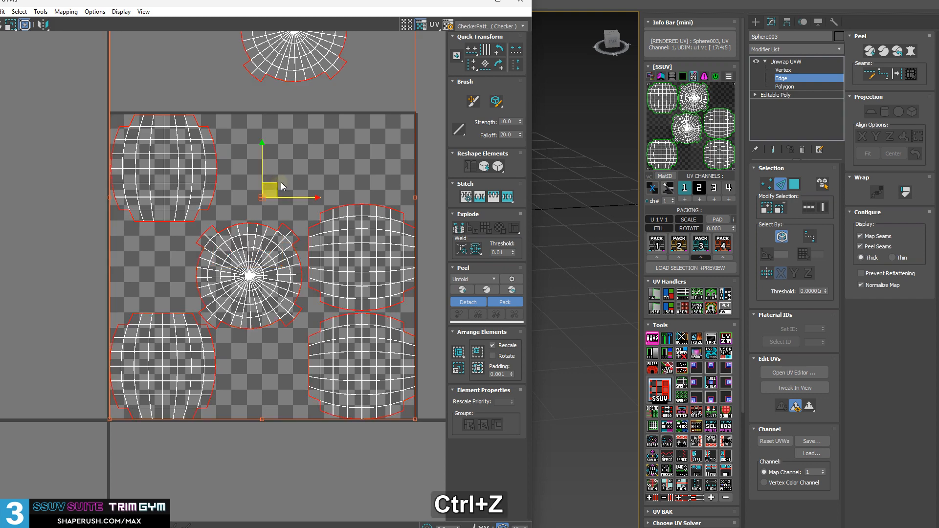
pyautogui.moveTo(274, 189)
pyautogui.mouseDown()
pyautogui.moveTo(255, 190)
pyautogui.moveTo(307, 172)
pyautogui.moveTo(293, 164)
pyautogui.moveTo(275, 174)
pyautogui.mouseUp()
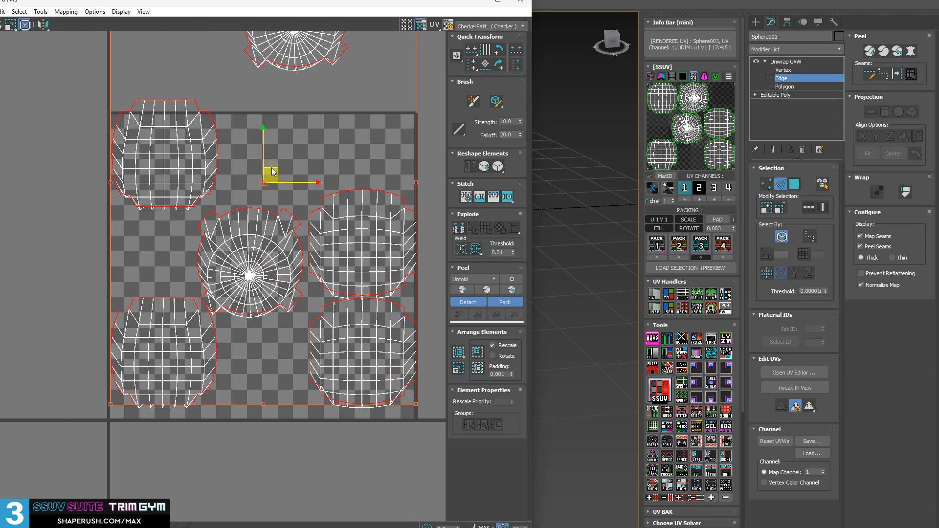
pyautogui.hotkey('ctrl', 'z')
pyautogui.hotkey('ctrl', 'z')
pyautogui.moveTo(321, 215); pyautogui.dragTo(248, 274, button='middle')
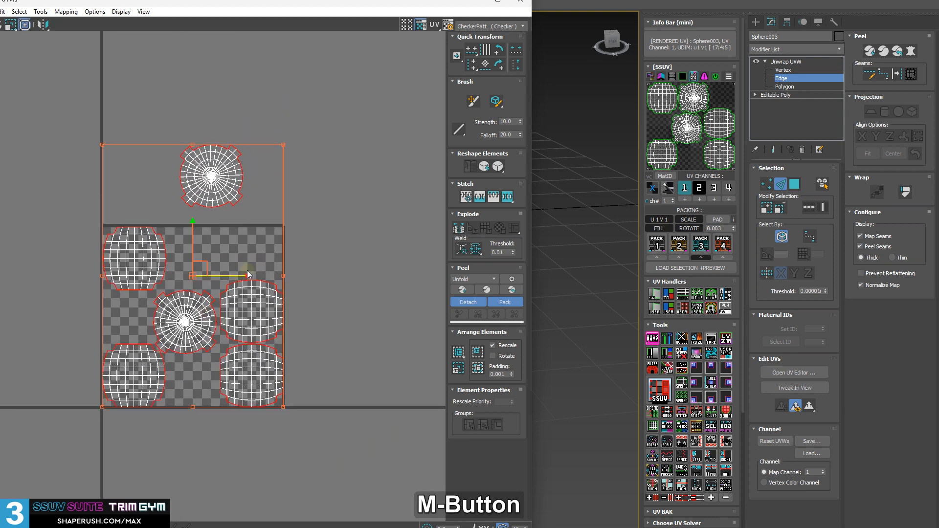
pyautogui.click(363, 212)
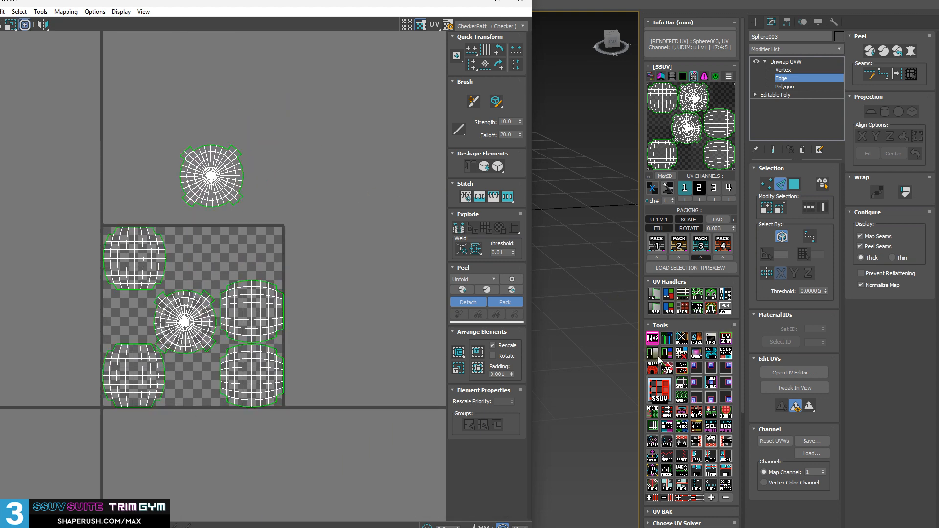
# Close the UV editor and select every polygon of the front sphere.
pyautogui.moveTo(264, 195); pyautogui.dragTo(291, 183, button='middle')
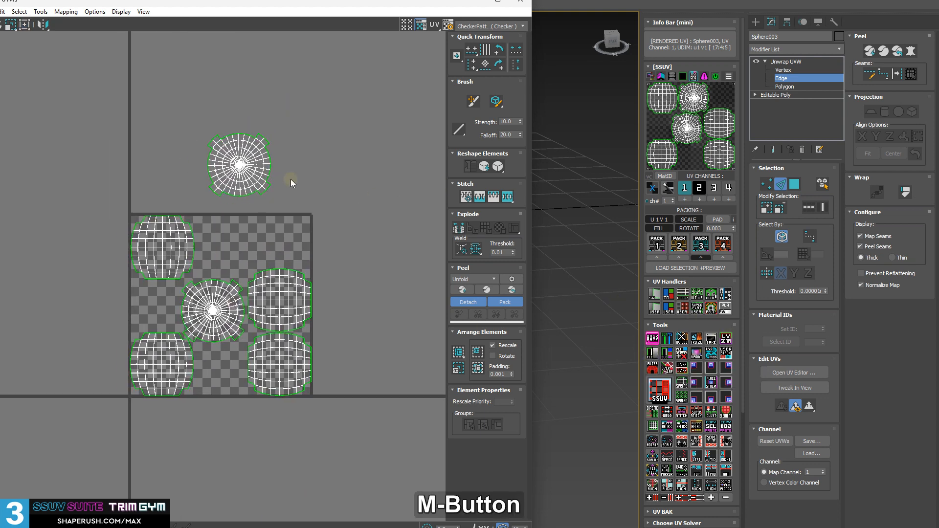
pyautogui.click(525, 3)
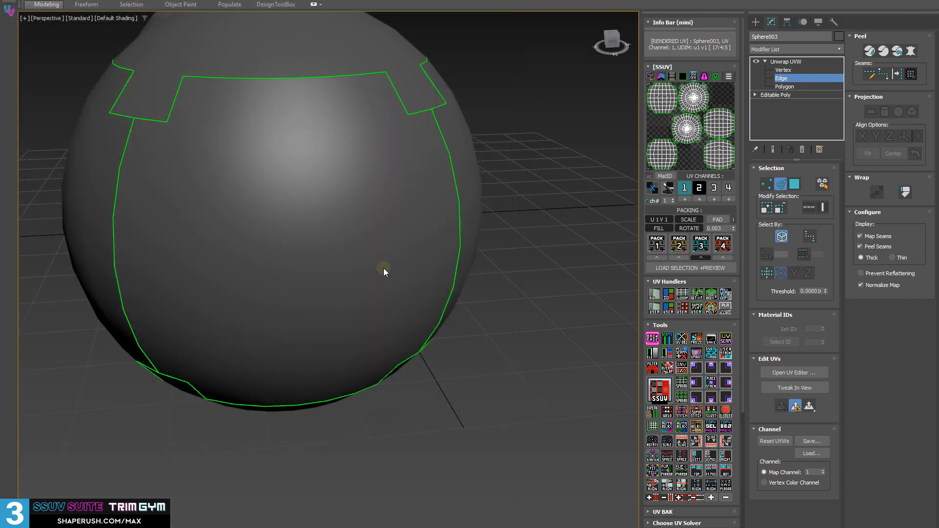
pyautogui.moveTo(384, 269); pyautogui.dragTo(391, 313, button='middle')
pyautogui.keyDown('alt'); pyautogui.moveTo(391, 313); pyautogui.dragTo(488, 334, button='middle'); pyautogui.keyUp('alt')
pyautogui.press('3')
pyautogui.hotkey('ctrl', 'a')
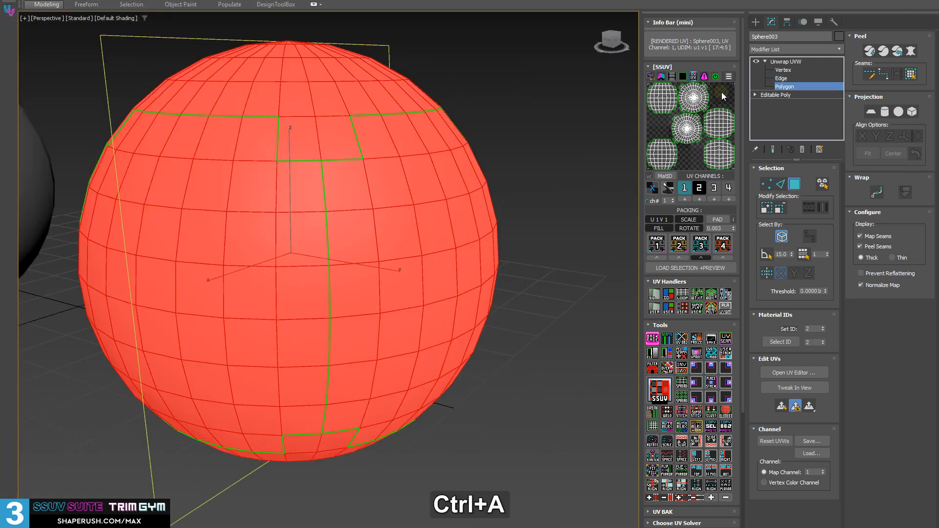
pyautogui.keyDown('alt'); pyautogui.moveTo(173, 237); pyautogui.dragTo(264, 215, button='middle'); pyautogui.keyUp('alt')
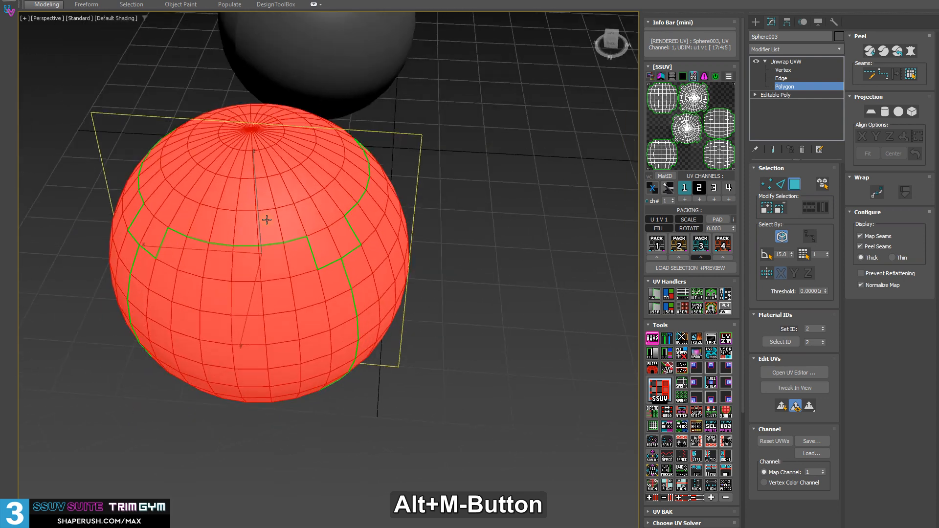
# Refresh the UV preview and repack all islands of the front sphere into the tile with Pack 3.
pyautogui.click(691, 110)
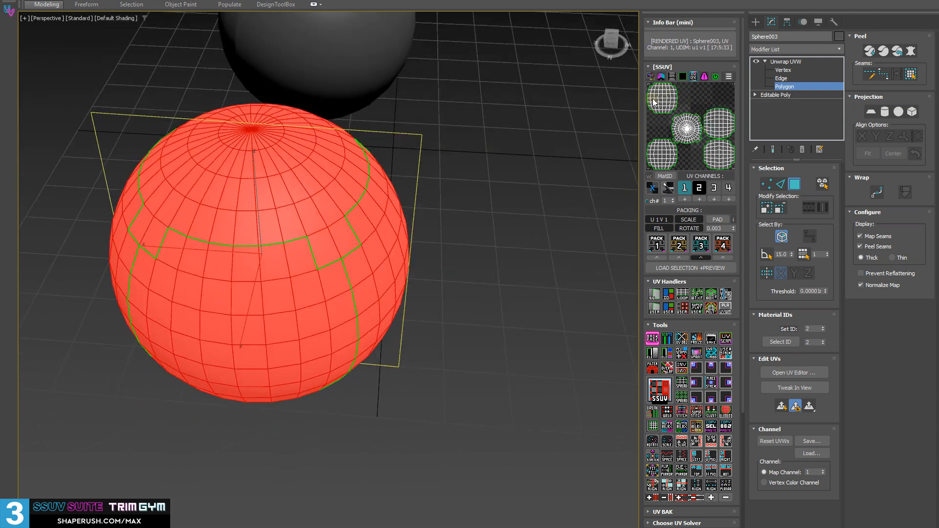
pyautogui.scroll(-3, 581, 162)
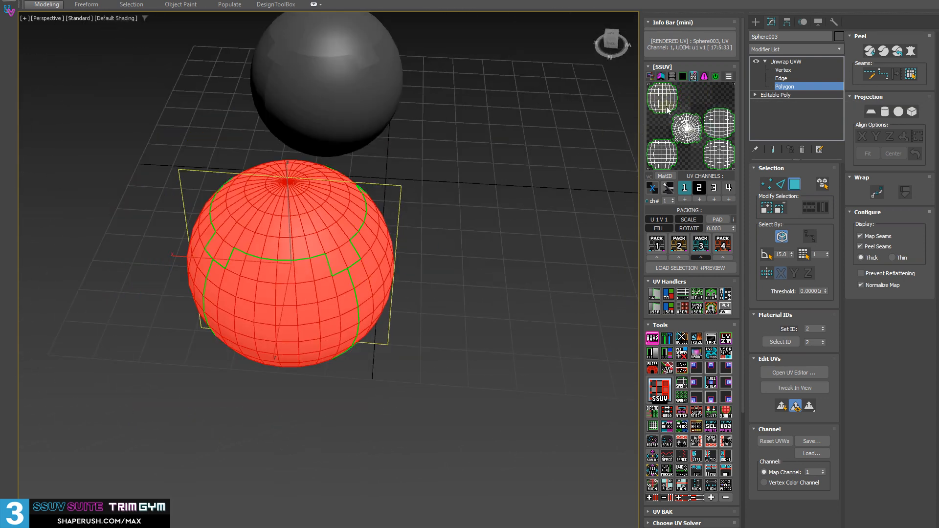
pyautogui.rightClick(681, 137)
pyautogui.scroll(-3, 153, 103)
pyautogui.scroll(3, 211, 147)
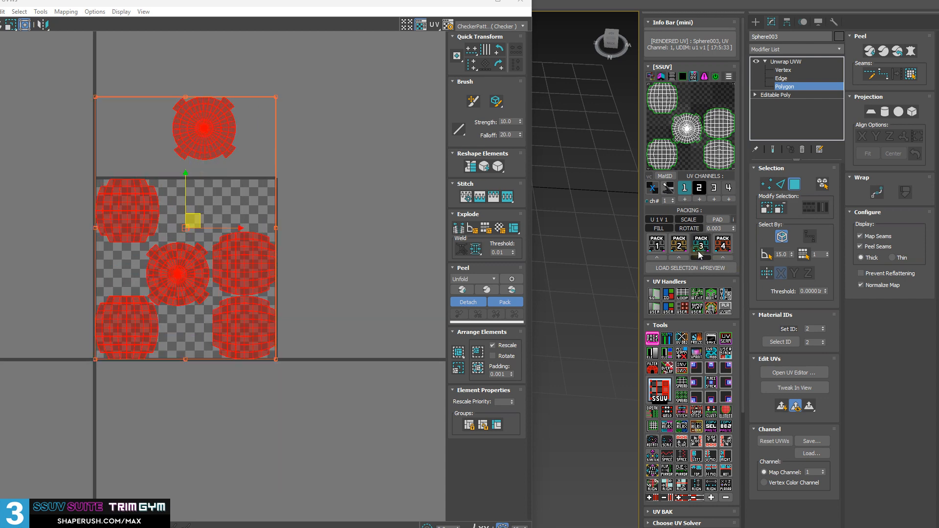
pyautogui.click(521, 6)
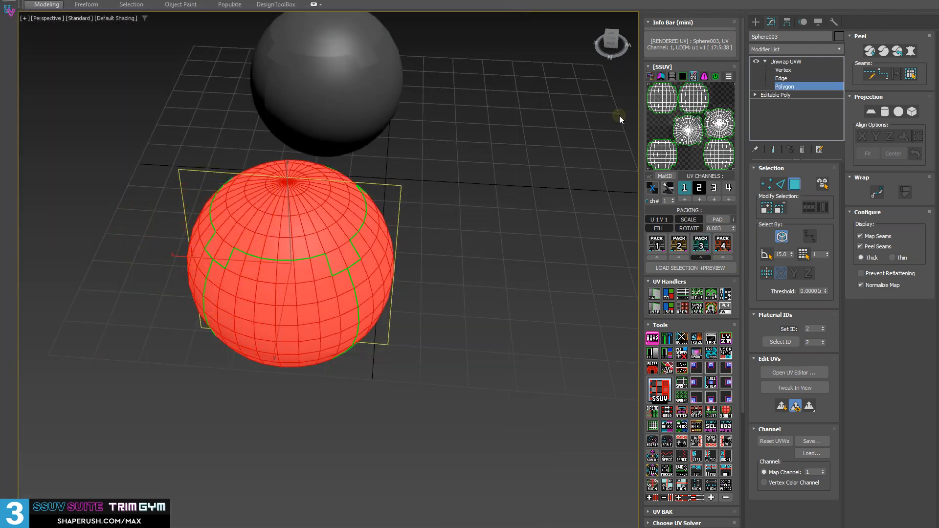
pyautogui.keyDown('alt'); pyautogui.moveTo(443, 235); pyautogui.dragTo(440, 267, button='middle'); pyautogui.keyUp('alt')
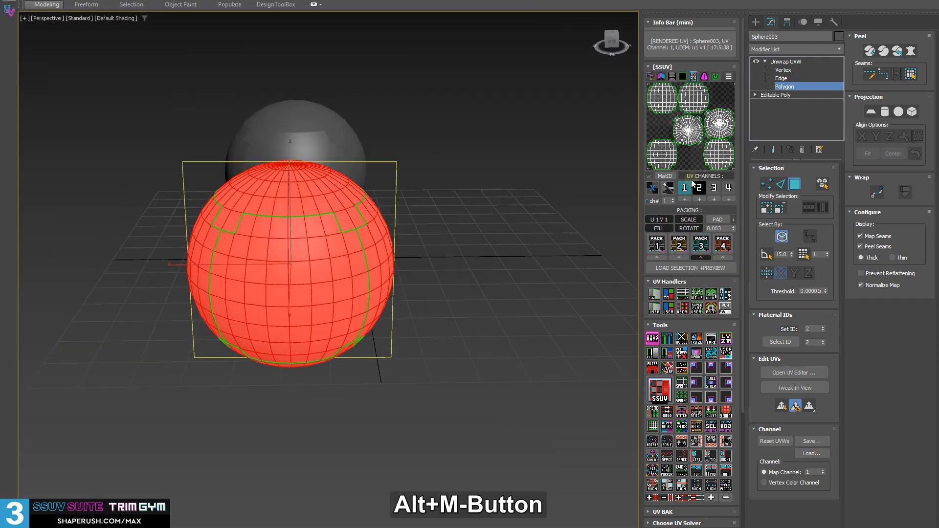
# Toggle the UV checker preview on and off, and collapse the front sphere's modifier stack to Editable Poly.
pyautogui.click(652, 188)
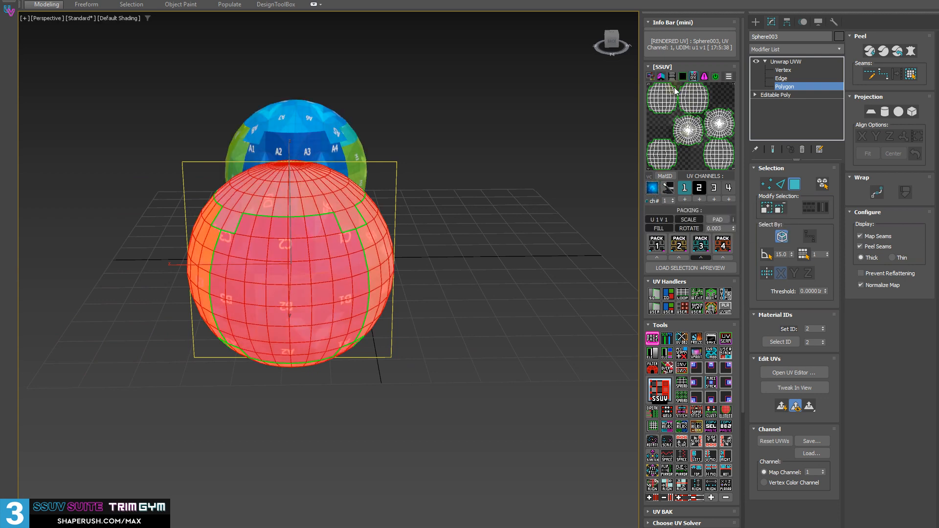
pyautogui.click(656, 188)
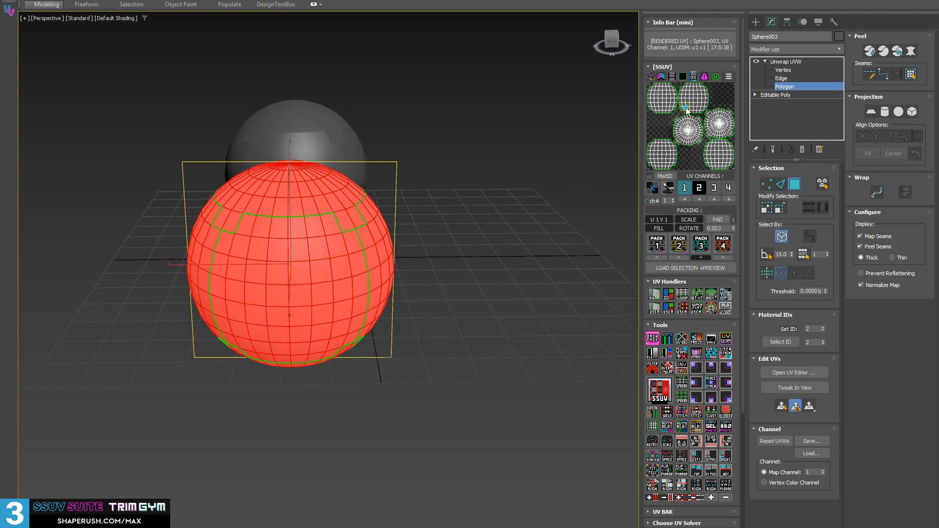
pyautogui.hotkey('shift', 'd')
pyautogui.moveTo(586, 204); pyautogui.dragTo(361, 235, button='middle')
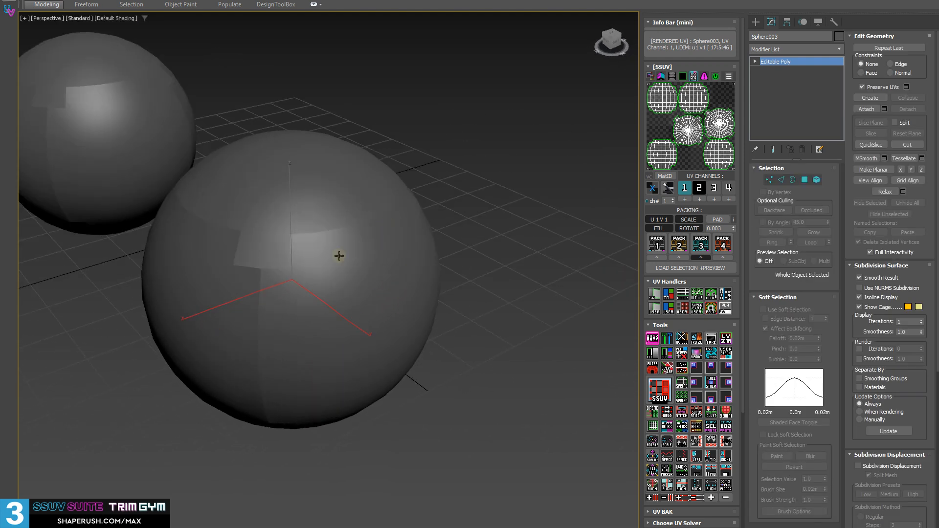
pyautogui.keyDown('alt'); pyautogui.moveTo(314, 282); pyautogui.dragTo(336, 249, button='middle'); pyautogui.keyUp('alt')
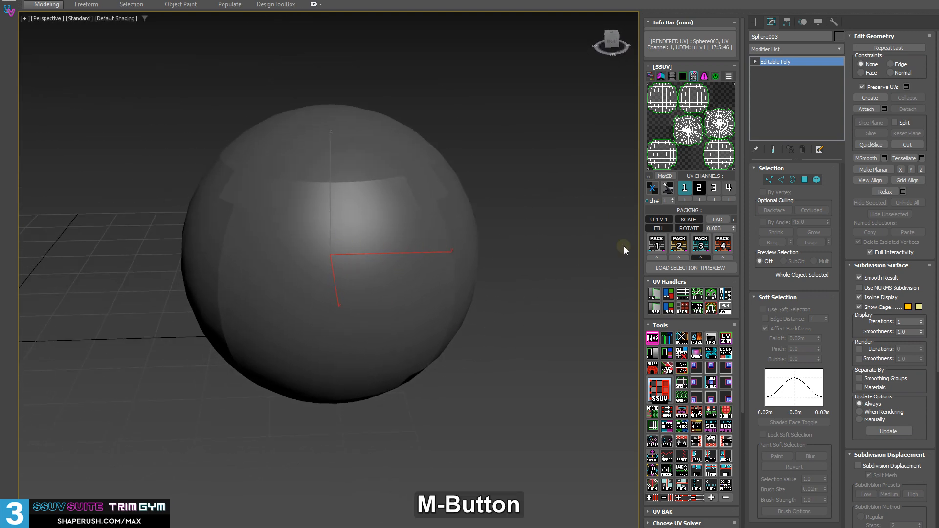
# Reapply Unwrap UVW to the front sphere and merge the islands of its upper half into one with SSUV.
pyautogui.click(683, 139)
pyautogui.press('3')
pyautogui.keyDown('alt'); pyautogui.moveTo(408, 273); pyautogui.dragTo(391, 261, button='middle'); pyautogui.keyUp('alt')
pyautogui.click(653, 338)
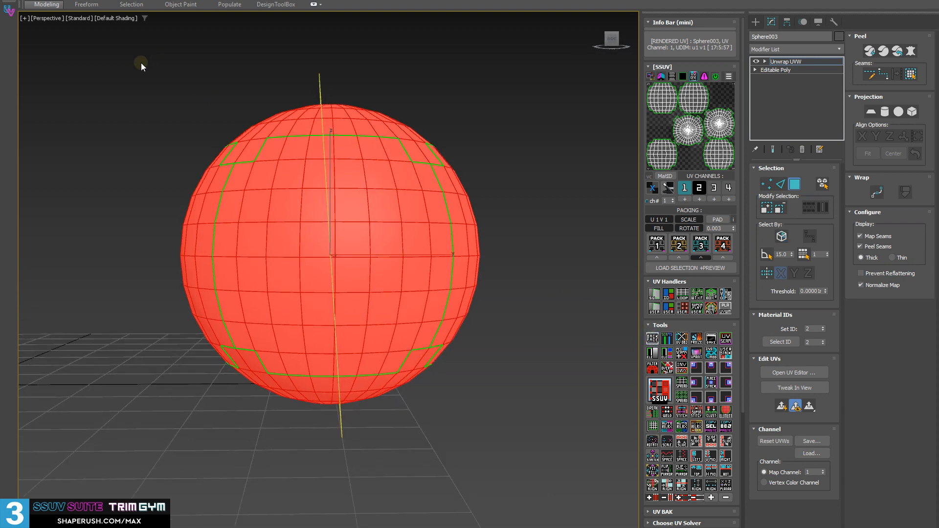
pyautogui.moveTo(486, 196); pyautogui.dragTo(487, 198)
pyautogui.keyDown('alt'); pyautogui.moveTo(547, 252); pyautogui.dragTo(445, 254, button='middle'); pyautogui.keyUp('alt')
pyautogui.click(659, 389)
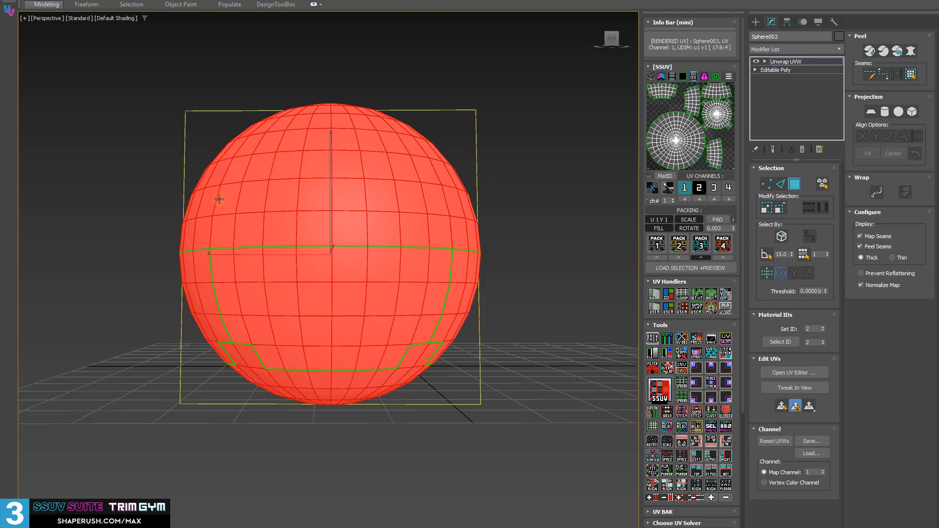
# Clear the polygon selection and convert the front sphere's UV islands to smoothing groups.
pyautogui.keyDown('alt'); pyautogui.moveTo(234, 282); pyautogui.dragTo(297, 295, button='middle'); pyautogui.keyUp('alt')
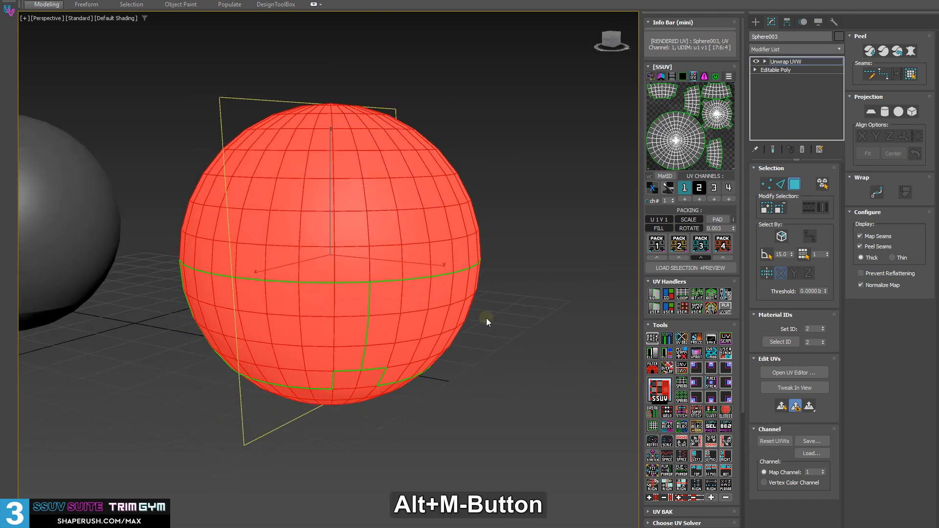
pyautogui.click(486, 319)
pyautogui.keyDown('alt'); pyautogui.moveTo(386, 243); pyautogui.dragTo(384, 250, button='middle'); pyautogui.keyUp('alt')
pyautogui.keyDown('alt'); pyautogui.moveTo(340, 188); pyautogui.dragTo(390, 207, button='middle'); pyautogui.keyUp('alt')
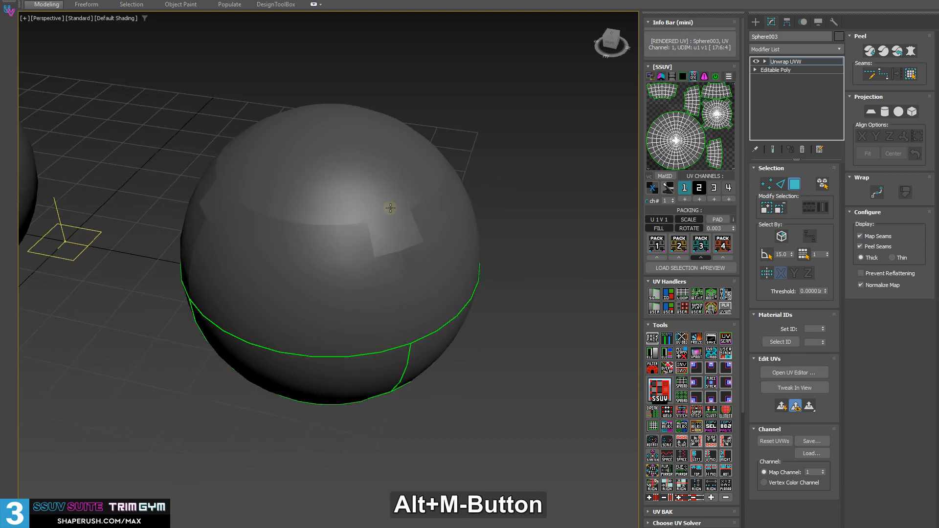
pyautogui.keyDown('alt'); pyautogui.moveTo(407, 268); pyautogui.dragTo(391, 247, button='middle'); pyautogui.keyUp('alt')
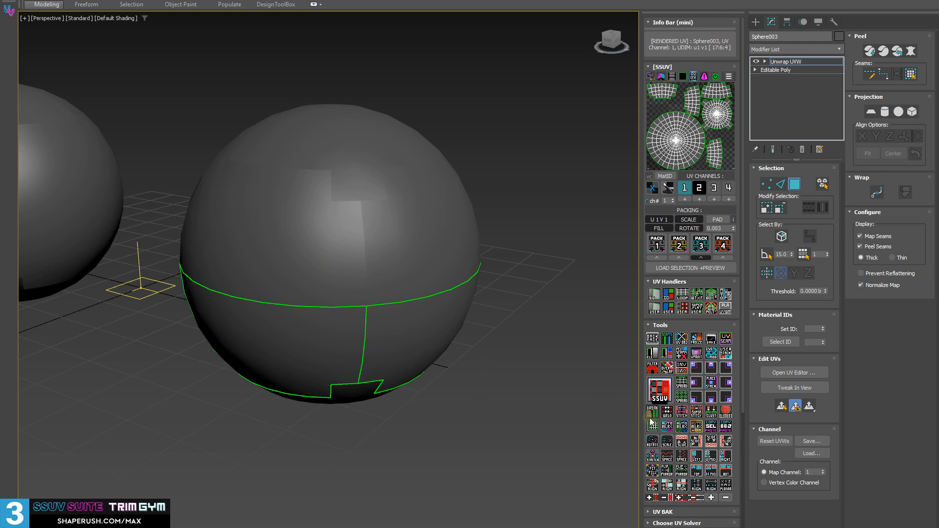
pyautogui.click(652, 358)
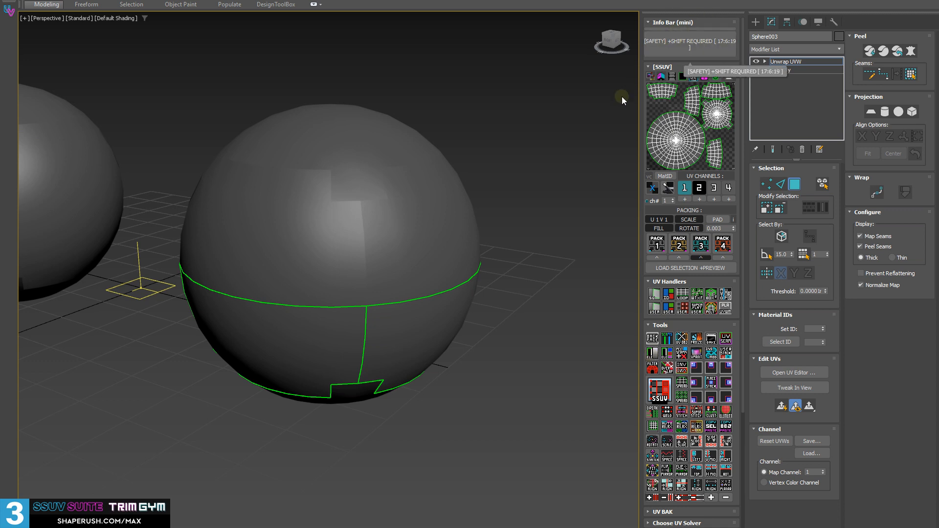
pyautogui.keyDown('shift'); pyautogui.click(650, 353); pyautogui.keyUp('shift')
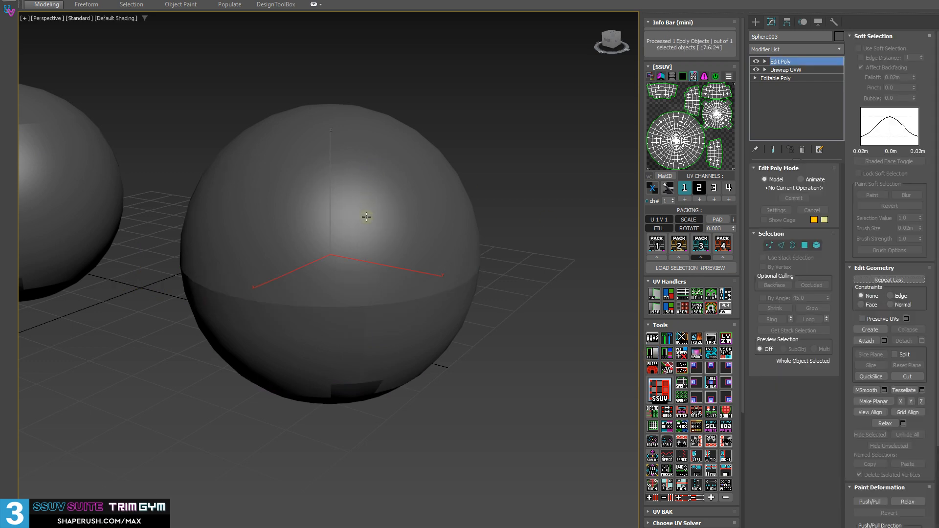
# Compare the smoothing of the two spheres and collapse the front sphere's modifier stack.
pyautogui.keyDown('alt'); pyautogui.moveTo(366, 217); pyautogui.dragTo(471, 211, button='middle'); pyautogui.keyUp('alt')
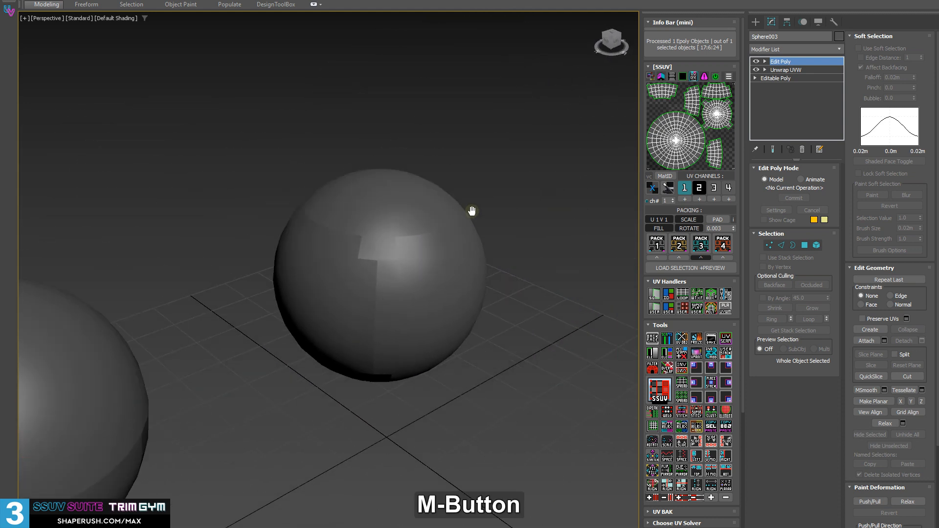
pyautogui.scroll(5, 472, 211)
pyautogui.keyDown('alt'); pyautogui.moveTo(218, 344); pyautogui.dragTo(510, 241, button='middle'); pyautogui.keyUp('alt')
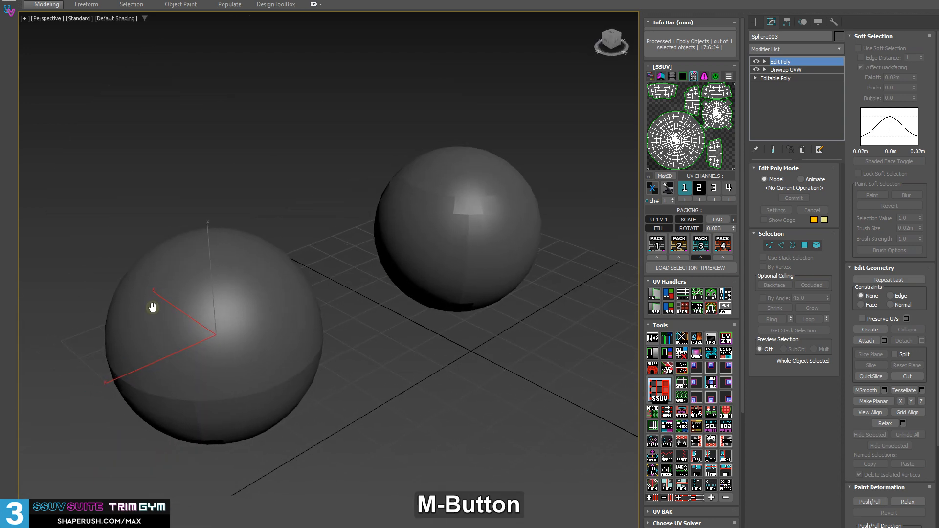
pyautogui.scroll(3, 190, 342)
pyautogui.keyDown('alt'); pyautogui.moveTo(244, 352); pyautogui.dragTo(314, 318, button='middle'); pyautogui.keyUp('alt')
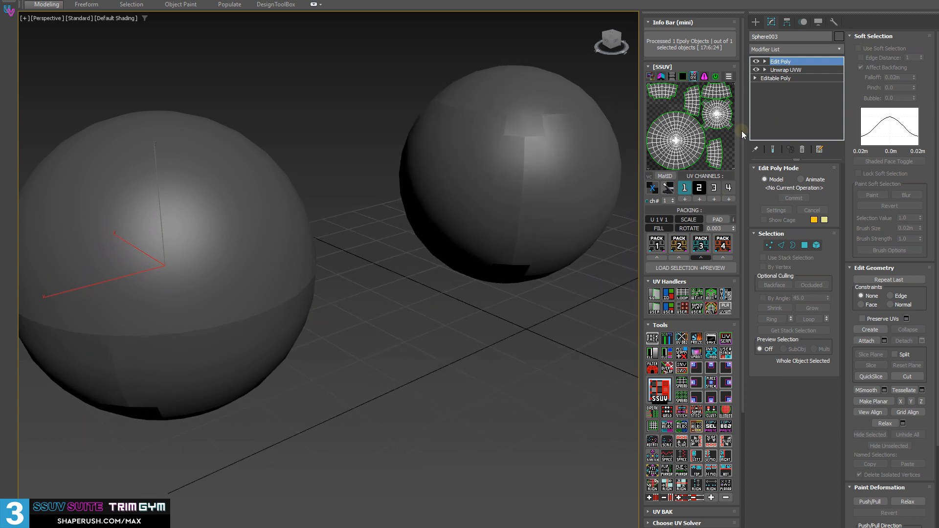
pyautogui.hotkey('shift', 'd')
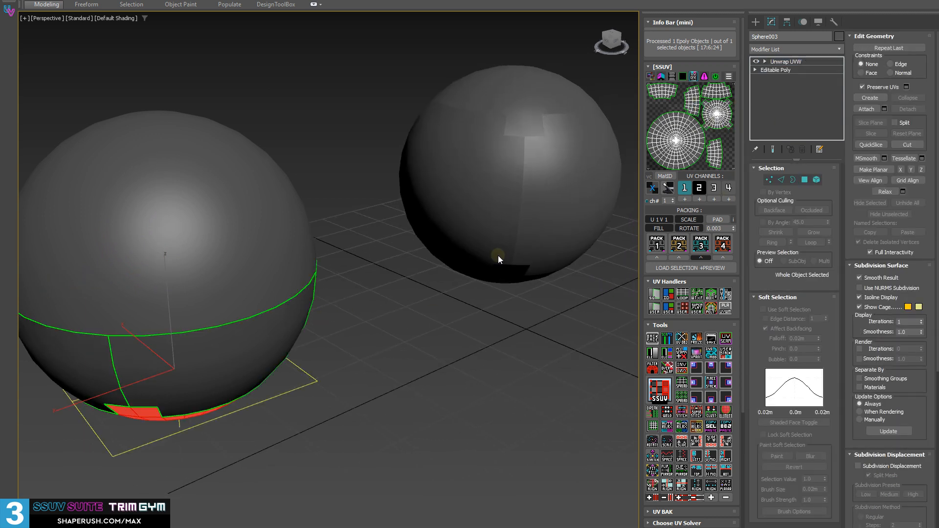
pyautogui.moveTo(218, 316); pyautogui.dragTo(379, 335, button='middle')
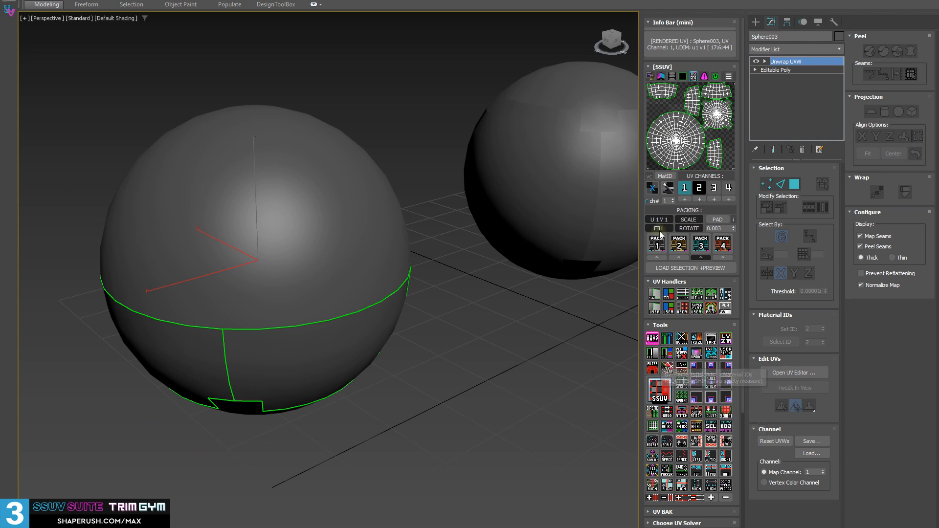
# Cycle through the UV checker displays and try to show material ID colours on the front sphere.
pyautogui.click(653, 187)
pyautogui.click(652, 187)
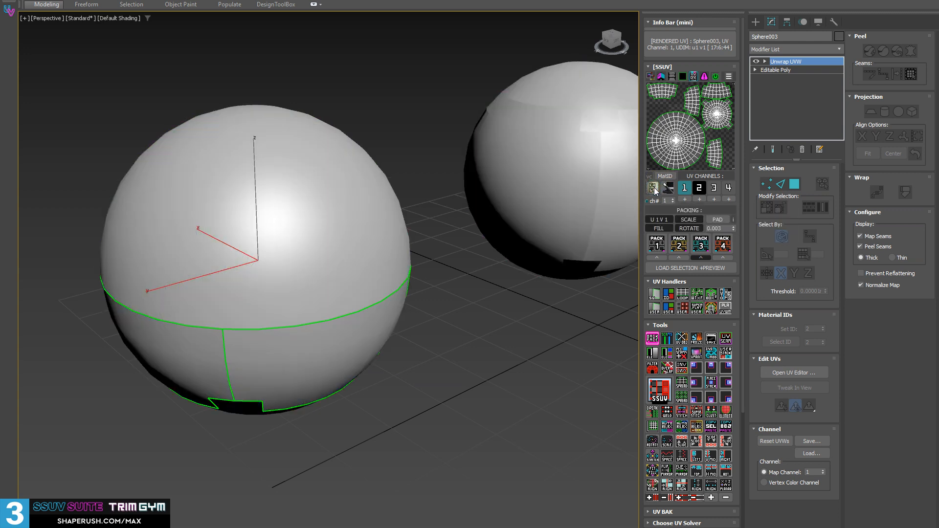
pyautogui.click(653, 188)
pyautogui.keyDown('alt'); pyautogui.moveTo(361, 244); pyautogui.dragTo(343, 247, button='middle'); pyautogui.keyUp('alt')
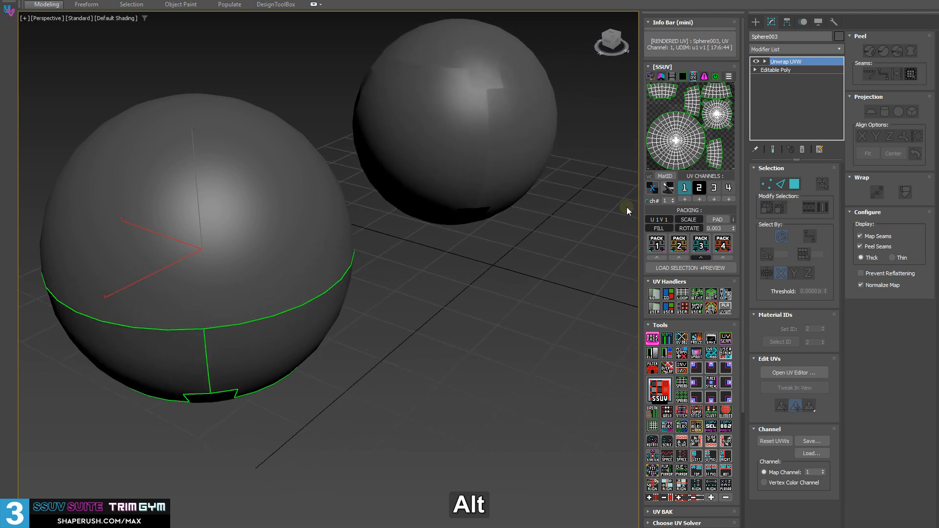
pyautogui.click(665, 176)
pyautogui.moveTo(469, 262)
pyautogui.keyDown('alt'); pyautogui.mouseDown(button='middle')
pyautogui.moveTo(445, 266)
pyautogui.moveTo(465, 278)
pyautogui.mouseUp(button='middle'); pyautogui.keyUp('alt')
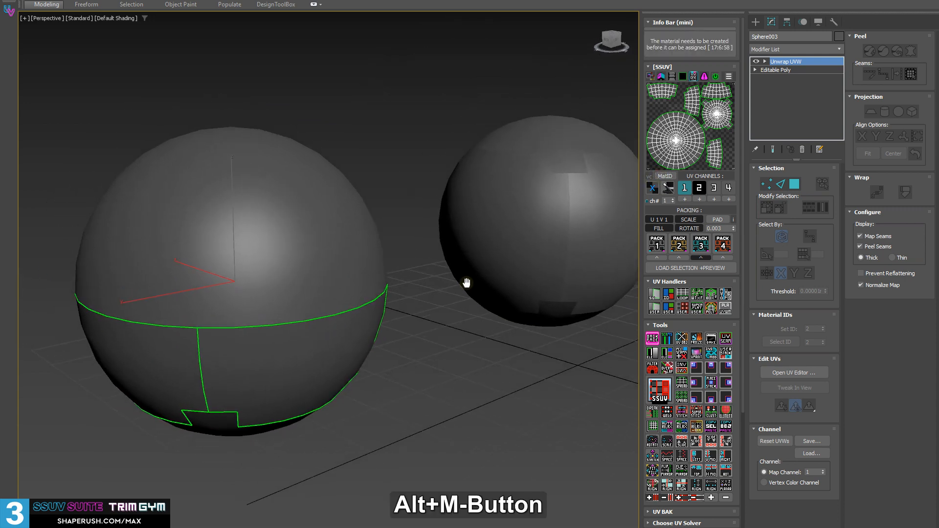
pyautogui.keyDown('alt'); pyautogui.moveTo(493, 347); pyautogui.dragTo(552, 396, button='middle'); pyautogui.keyUp('alt')
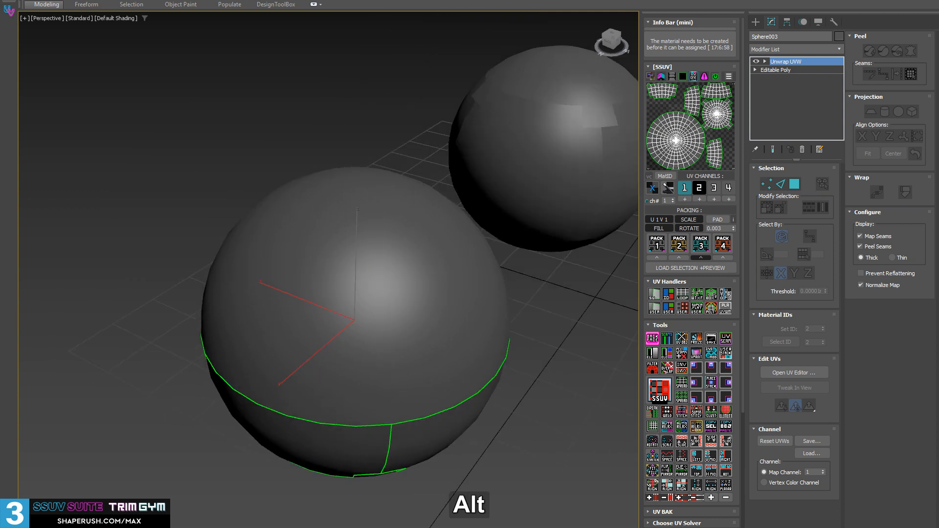
# Assign the 01 - Default Physical Material to the front sphere and close the Material Editor.
pyautogui.click(174, 92)
pyautogui.press('m')
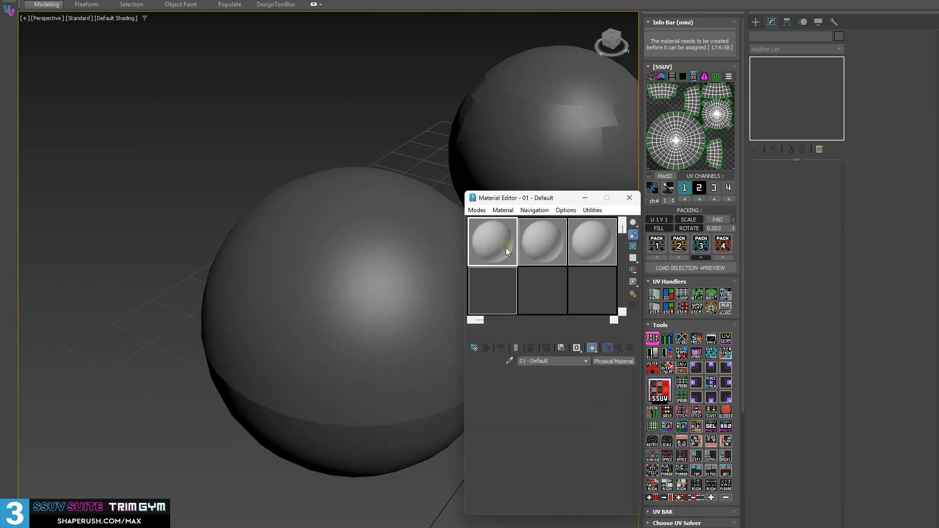
pyautogui.click(360, 329)
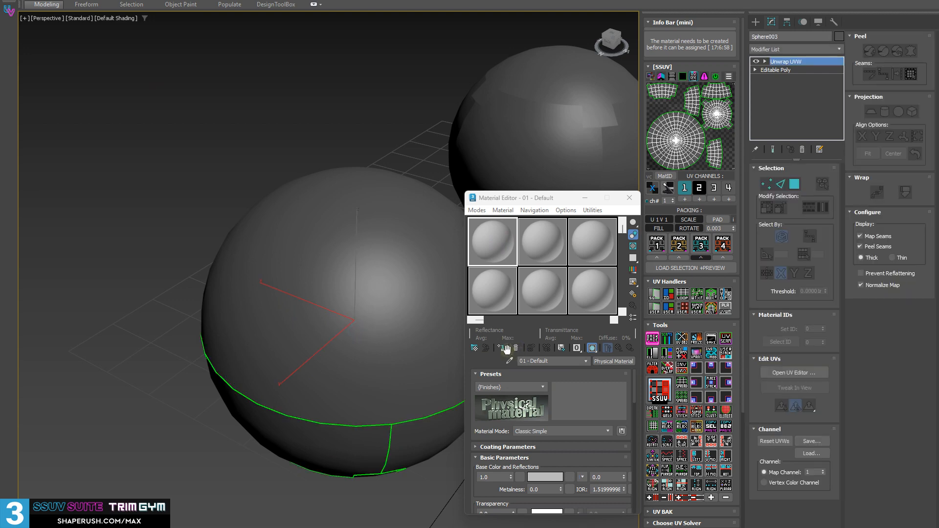
pyautogui.click(506, 348)
pyautogui.click(630, 197)
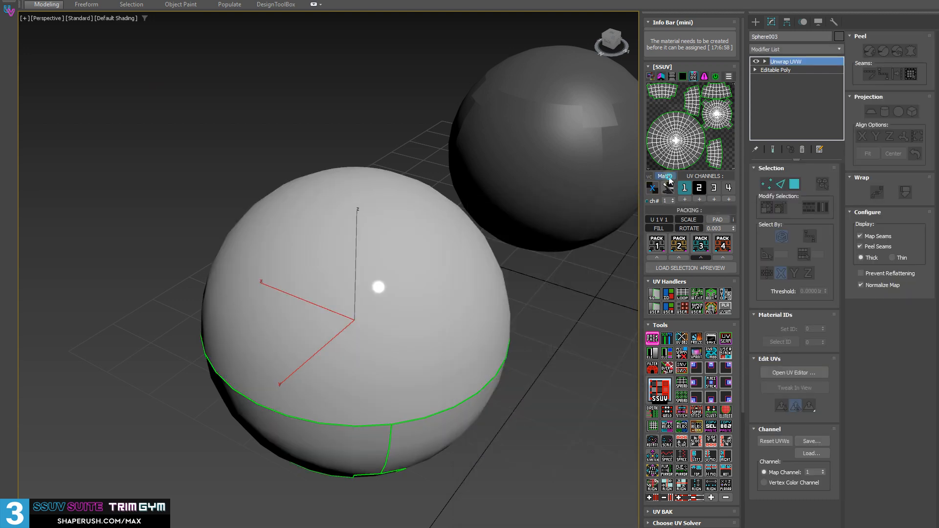
# Show the material ID colours on the front sphere and convert its UV islands to material IDs.
pyautogui.click(668, 179)
pyautogui.moveTo(258, 189); pyautogui.dragTo(240, 156, button='middle')
pyautogui.keyDown('alt'); pyautogui.moveTo(415, 336); pyautogui.dragTo(345, 249, button='middle'); pyautogui.keyUp('alt')
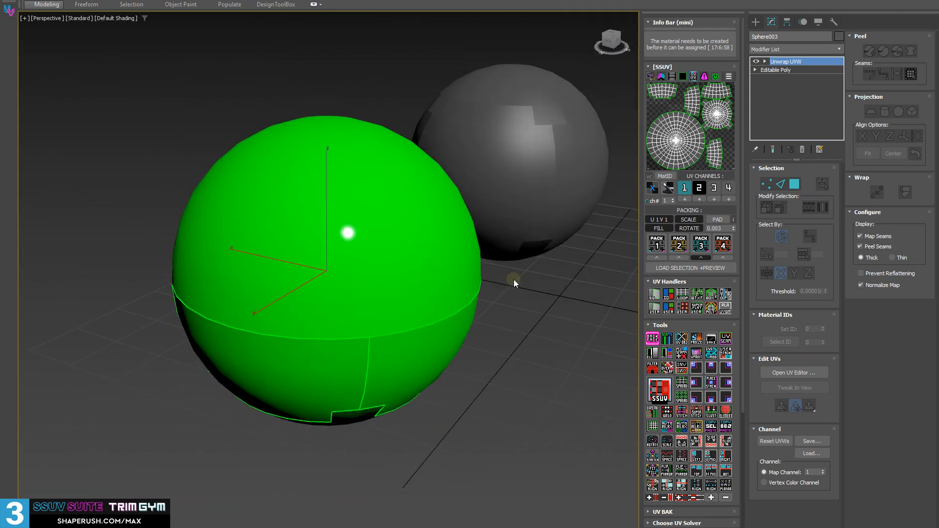
pyautogui.keyDown('alt'); pyautogui.moveTo(345, 335); pyautogui.dragTo(478, 300, button='middle'); pyautogui.keyUp('alt')
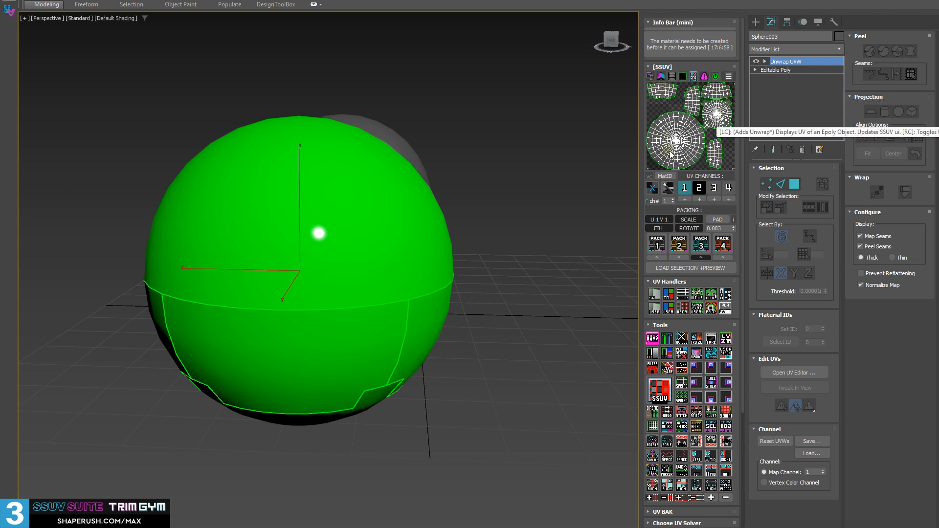
pyautogui.press('shift')
pyautogui.keyDown('shift'); pyautogui.click(668, 354); pyautogui.keyUp('shift')
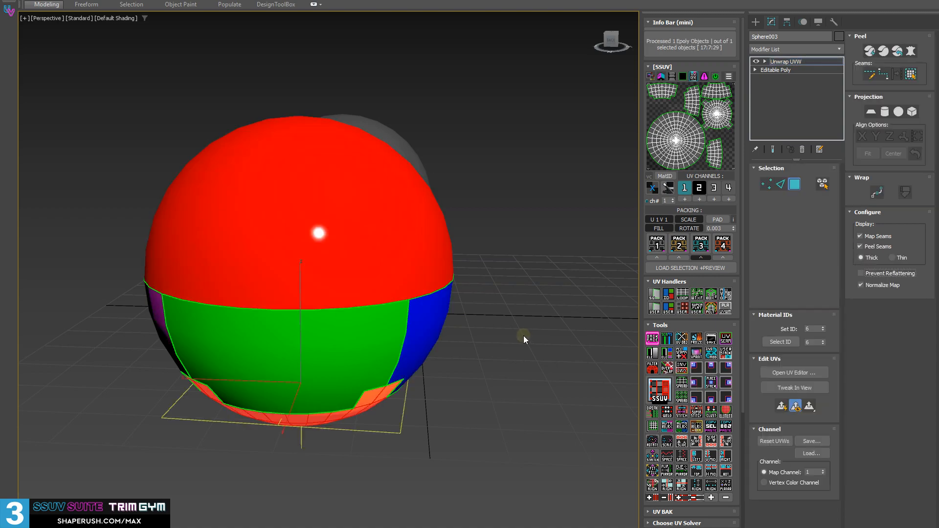
# Collapse the front sphere to Editable Poly, inspect its material ID colours from several sides and turn the MatID display off.
pyautogui.keyDown('alt'); pyautogui.moveTo(530, 318); pyautogui.dragTo(587, 308, button='middle'); pyautogui.keyUp('alt')
pyautogui.hotkey('shift', 'd')
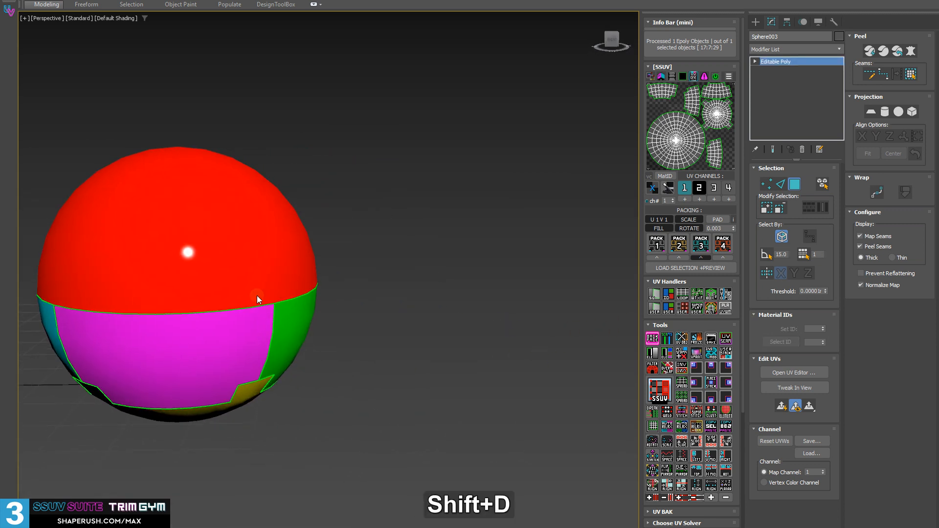
pyautogui.keyDown('alt'); pyautogui.moveTo(258, 295); pyautogui.dragTo(454, 352, button='middle'); pyautogui.keyUp('alt')
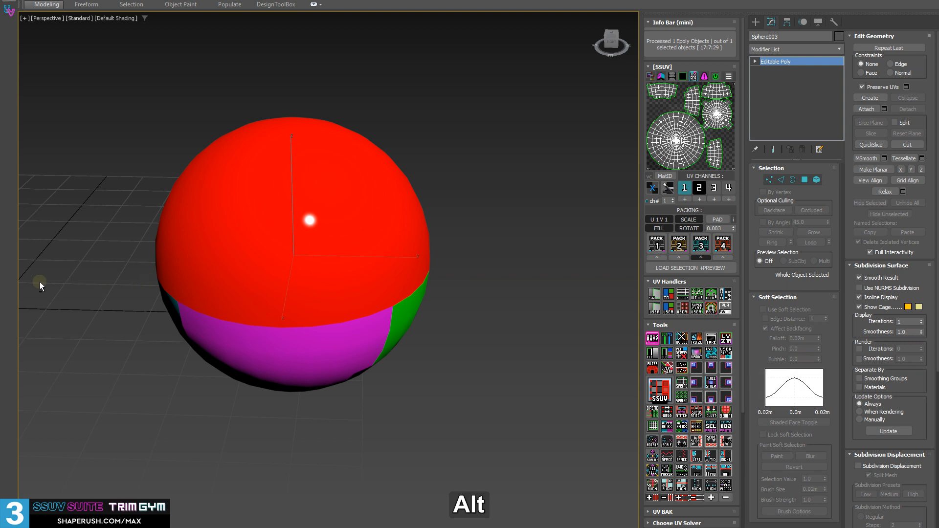
pyautogui.keyDown('alt'); pyautogui.moveTo(40, 281); pyautogui.dragTo(394, 298, button='middle'); pyautogui.keyUp('alt')
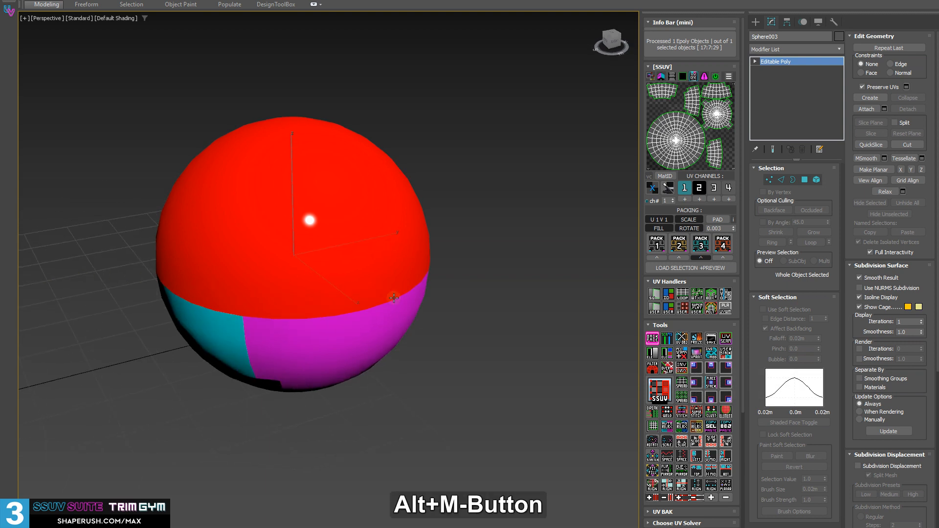
pyautogui.click(666, 178)
pyautogui.keyDown('alt'); pyautogui.moveTo(339, 257); pyautogui.dragTo(327, 277, button='middle'); pyautogui.keyUp('alt')
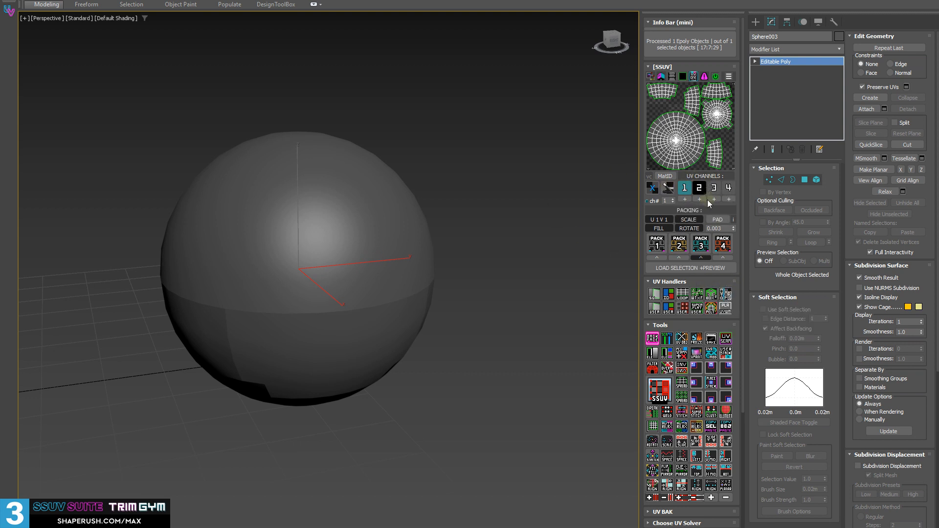
# Reapply Unwrap UVW to the front sphere, select all its polygons and merge them into a single island with SSUV.
pyautogui.click(674, 140)
pyautogui.moveTo(335, 238); pyautogui.dragTo(367, 233, button='middle')
pyautogui.keyDown('alt'); pyautogui.moveTo(367, 233); pyautogui.dragTo(359, 235, button='middle'); pyautogui.keyUp('alt')
pyautogui.press('3')
pyautogui.hotkey('ctrl', 'a')
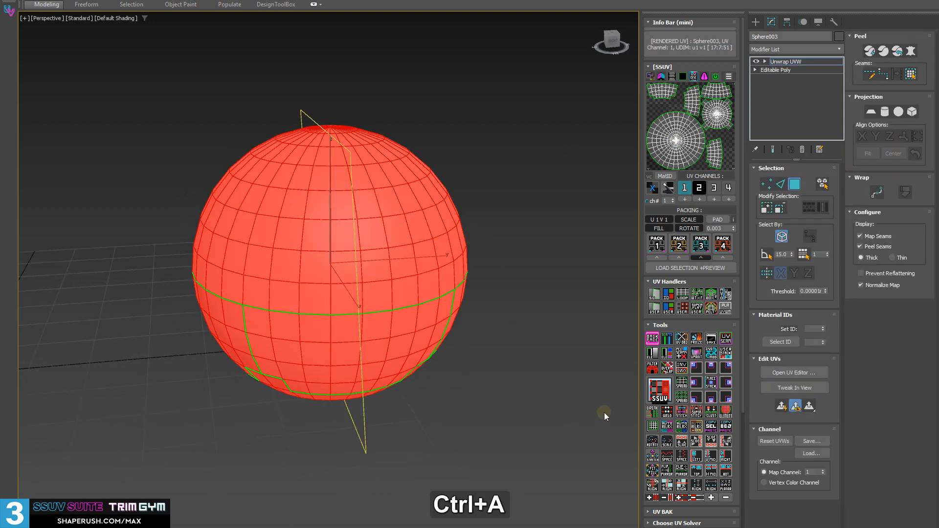
pyautogui.click(658, 389)
# Unfold the front sphere with Unfold3D AutoUnwrap [Auto]+Loop, leaving pelt seams, and examine the seam around the sphere.
pyautogui.keyDown('alt'); pyautogui.moveTo(427, 297); pyautogui.dragTo(344, 287, button='middle'); pyautogui.keyUp('alt')
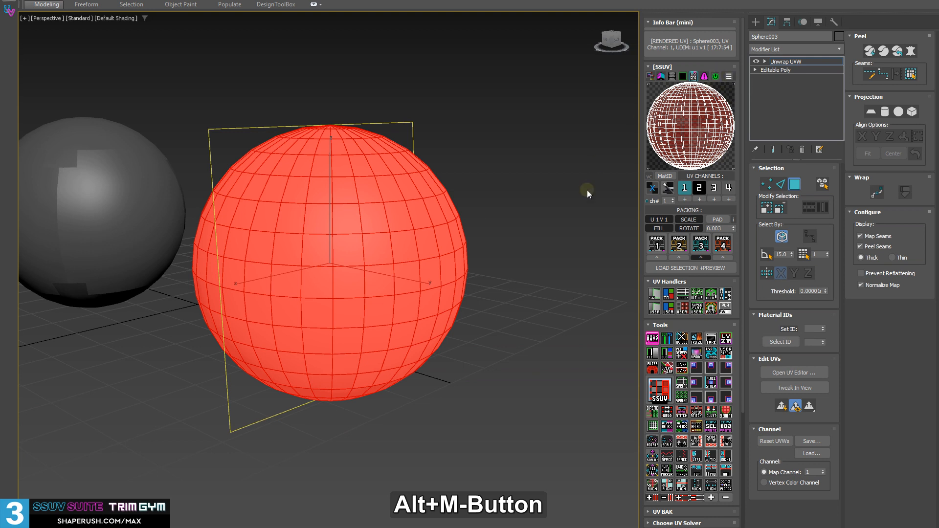
pyautogui.keyDown('shift'); pyautogui.click(727, 295); pyautogui.keyUp('shift')
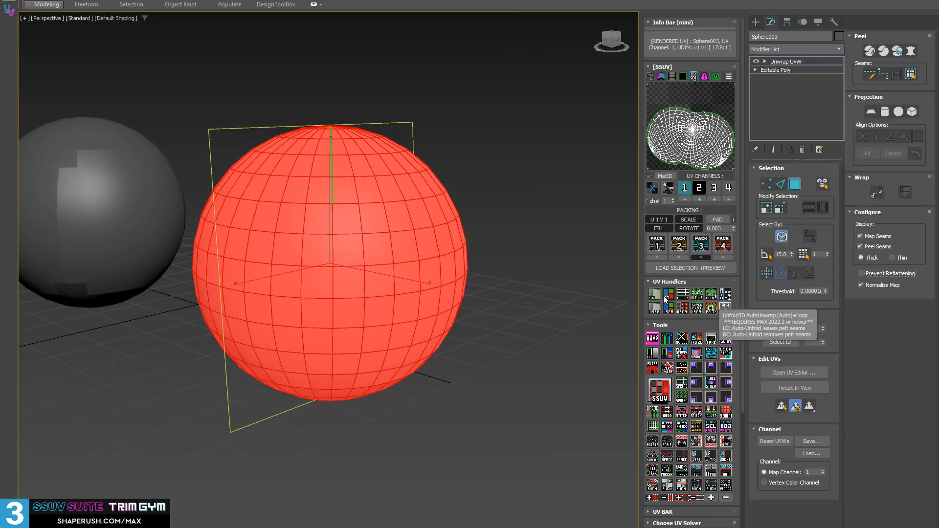
pyautogui.keyDown('alt'); pyautogui.moveTo(419, 204); pyautogui.dragTo(453, 226, button='middle'); pyautogui.keyUp('alt')
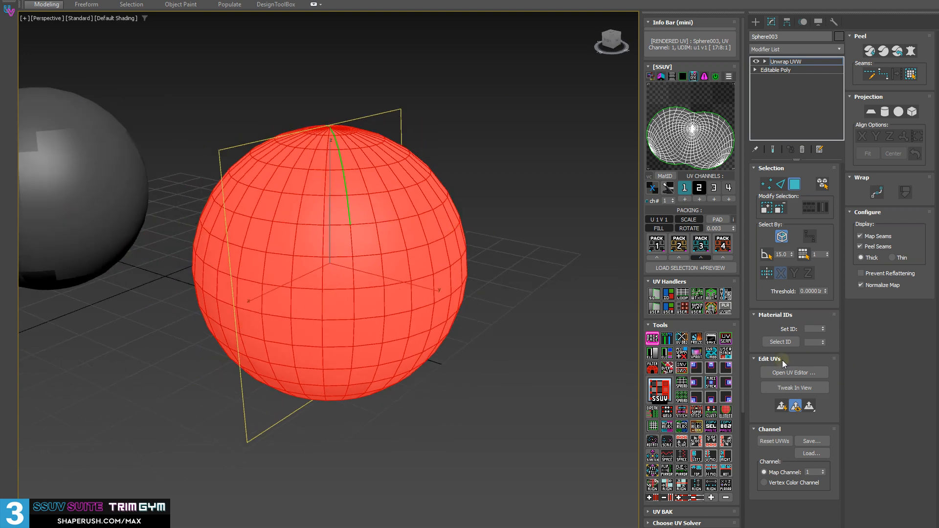
pyautogui.keyDown('alt'); pyautogui.moveTo(128, 178); pyautogui.dragTo(377, 224, button='middle'); pyautogui.keyUp('alt')
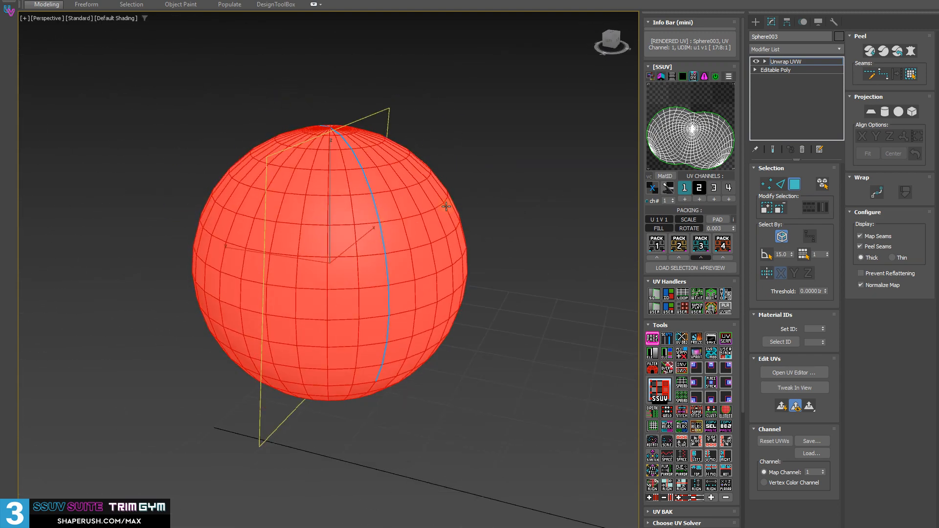
# Select the edges continuing downward from the seam's lower end on the front sphere and add them to the pelt seams.
pyautogui.keyDown('alt'); pyautogui.moveTo(390, 287); pyautogui.dragTo(357, 335, button='middle'); pyautogui.keyUp('alt')
pyautogui.scroll(3, 386, 287)
pyautogui.press('2')
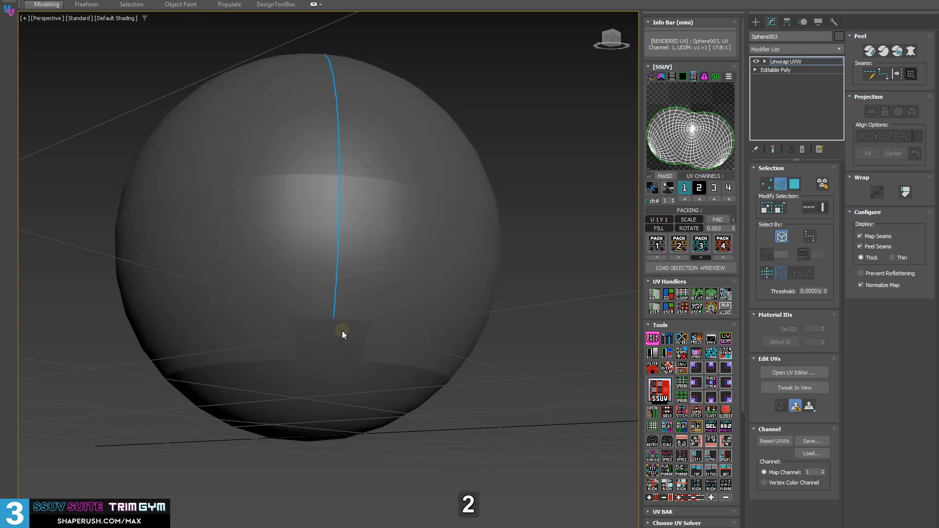
pyautogui.click(333, 331)
pyautogui.press('ctrl')
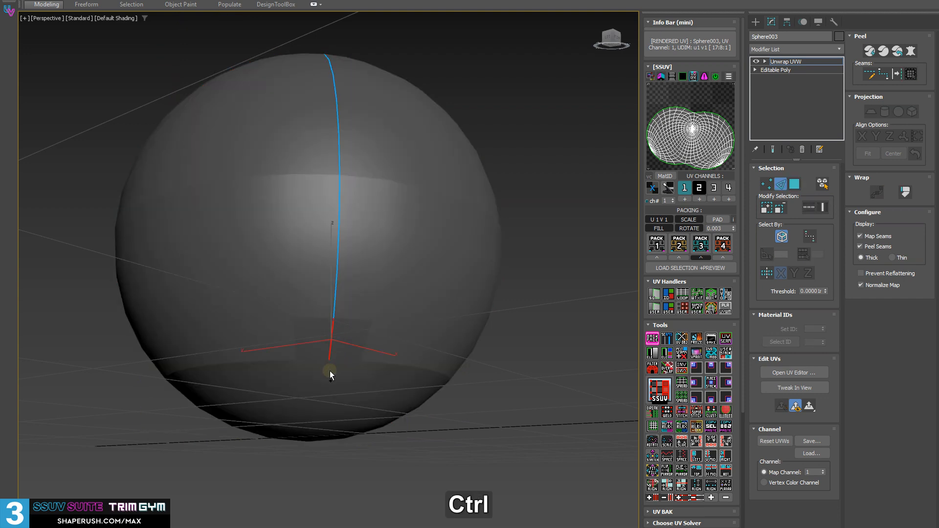
pyautogui.keyDown('alt'); pyautogui.moveTo(331, 380); pyautogui.dragTo(328, 349, button='middle'); pyautogui.keyUp('alt')
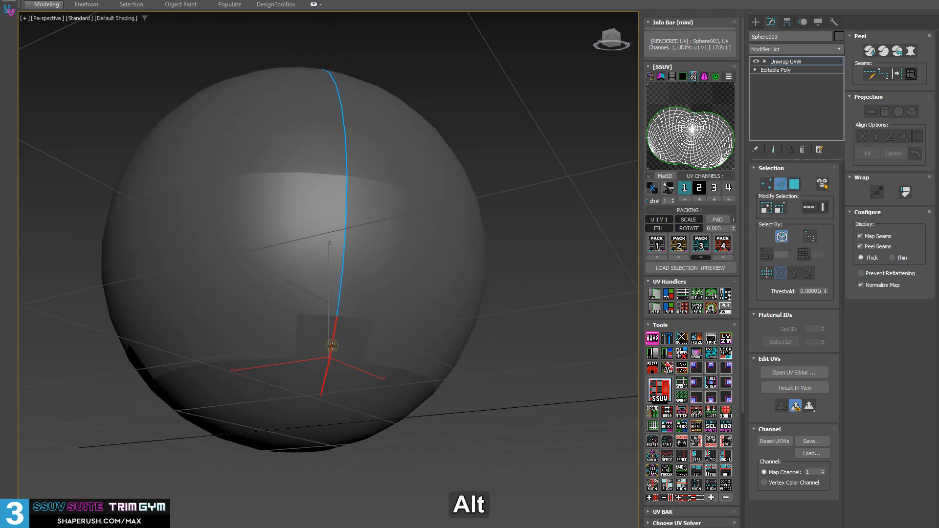
pyautogui.click(682, 353)
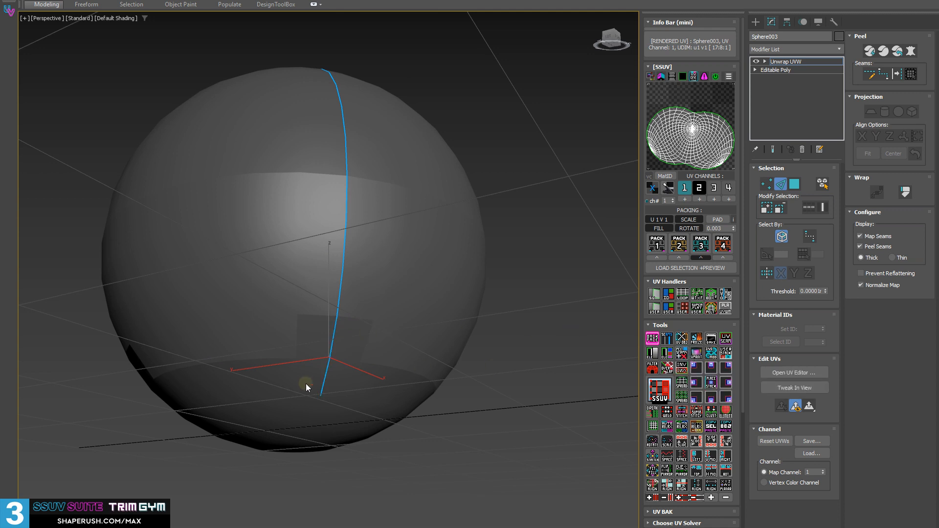
# Add a horizontal edge branching off the seam near the sphere's bottom to the pelt seams and clear the edge selection.
pyautogui.keyDown('alt'); pyautogui.moveTo(306, 383); pyautogui.dragTo(306, 366, button='middle'); pyautogui.keyUp('alt')
pyautogui.press('ctrl')
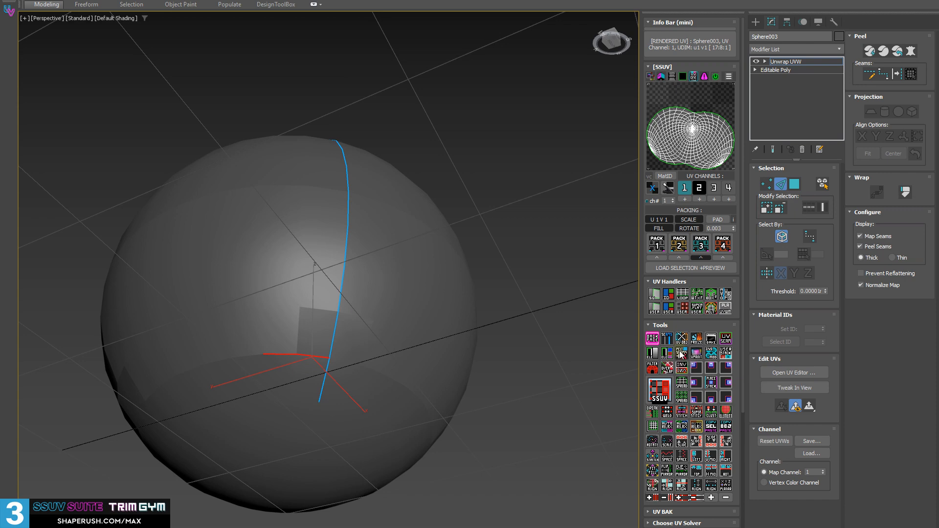
pyautogui.click(661, 355)
pyautogui.keyDown('alt'); pyautogui.moveTo(342, 371); pyautogui.dragTo(354, 354, button='middle'); pyautogui.keyUp('alt')
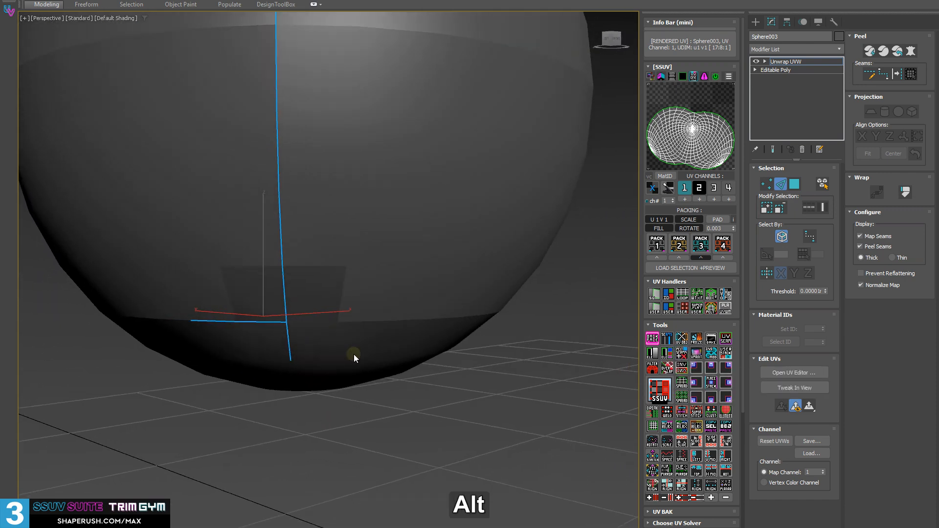
pyautogui.click(380, 409)
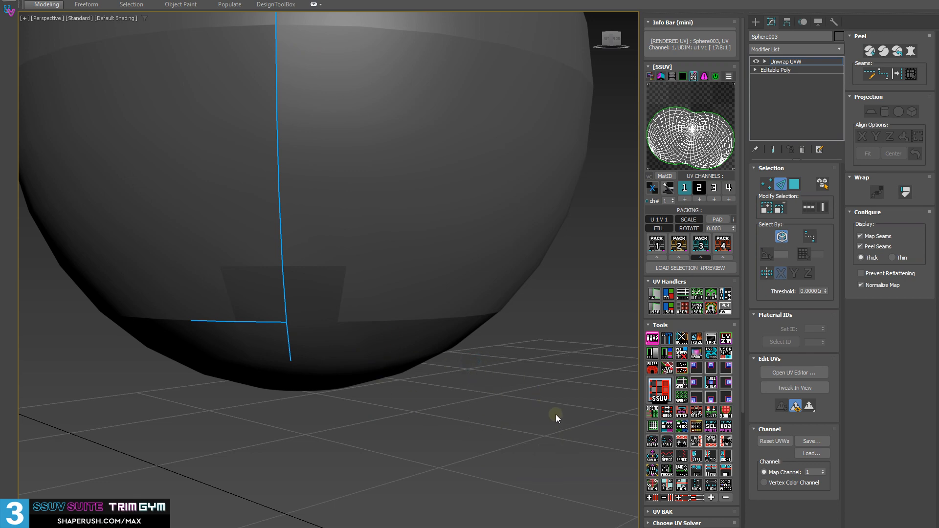
# Select a patch of edges beside the seam, deselect them and clear all pelt seams from the sphere.
pyautogui.scroll(-4, 556, 415)
pyautogui.moveTo(570, 197); pyautogui.dragTo(532, 265, button='middle')
pyautogui.moveTo(378, 89); pyautogui.dragTo(562, 318)
pyautogui.keyDown('alt'); pyautogui.moveTo(611, 298); pyautogui.dragTo(365, 281, button='middle'); pyautogui.keyUp('alt')
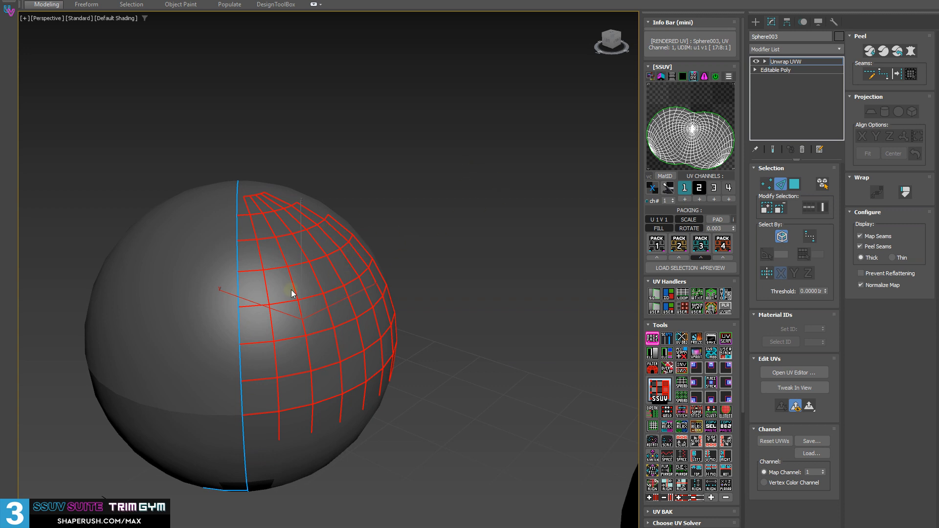
pyautogui.click(483, 174)
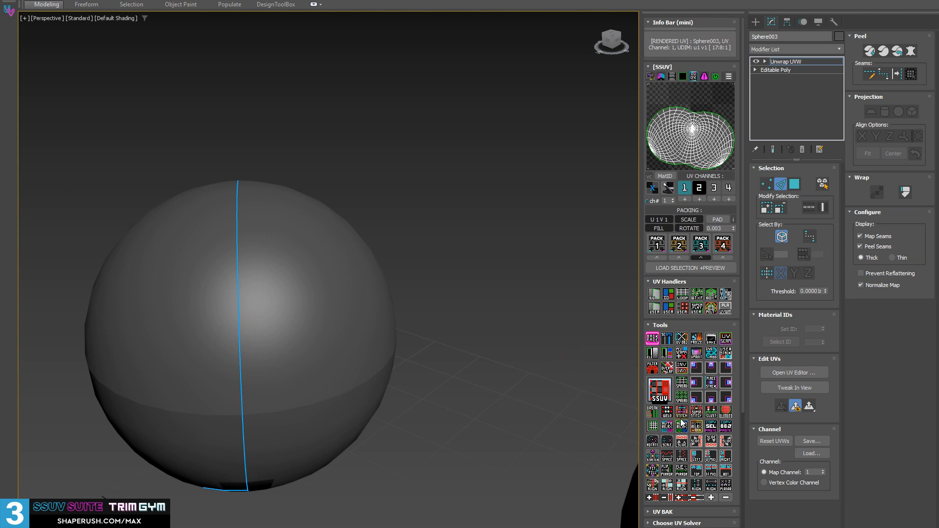
pyautogui.click(685, 363)
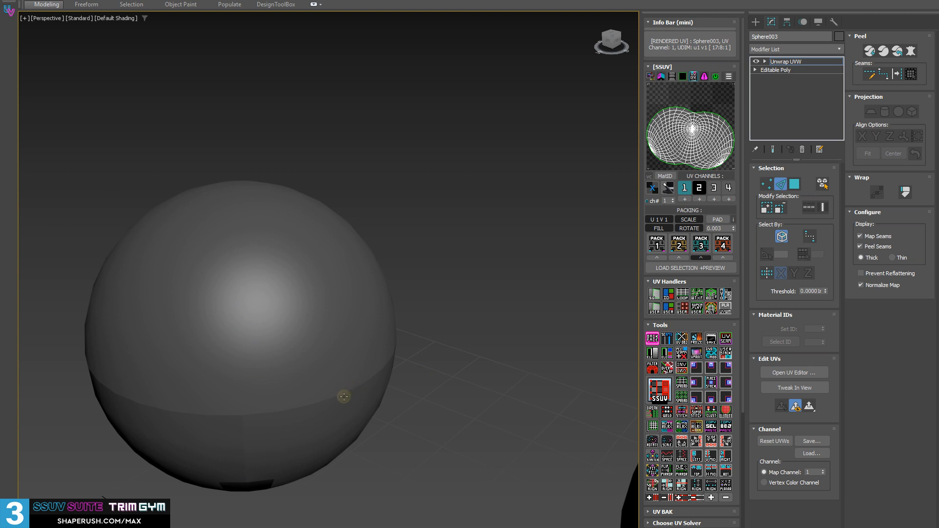
# Select a full vertical edge loop on the sphere and make it a pelt seam.
pyautogui.moveTo(245, 408)
pyautogui.mouseDown(button='middle')
pyautogui.moveTo(194, 396)
pyautogui.moveTo(247, 386)
pyautogui.moveTo(254, 394)
pyautogui.mouseUp(button='middle')
pyautogui.doubleClick(365, 383)
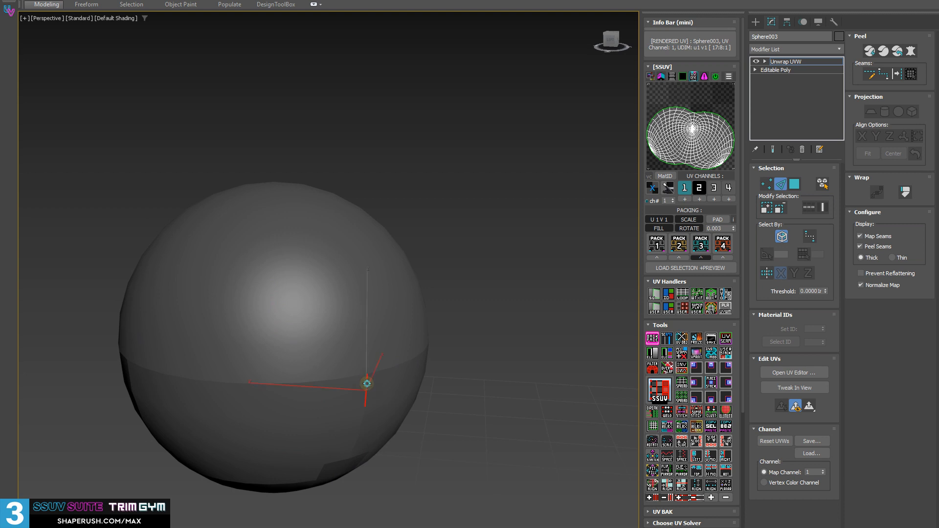
pyautogui.keyDown('alt'); pyautogui.moveTo(448, 377); pyautogui.dragTo(422, 398, button='middle'); pyautogui.keyUp('alt')
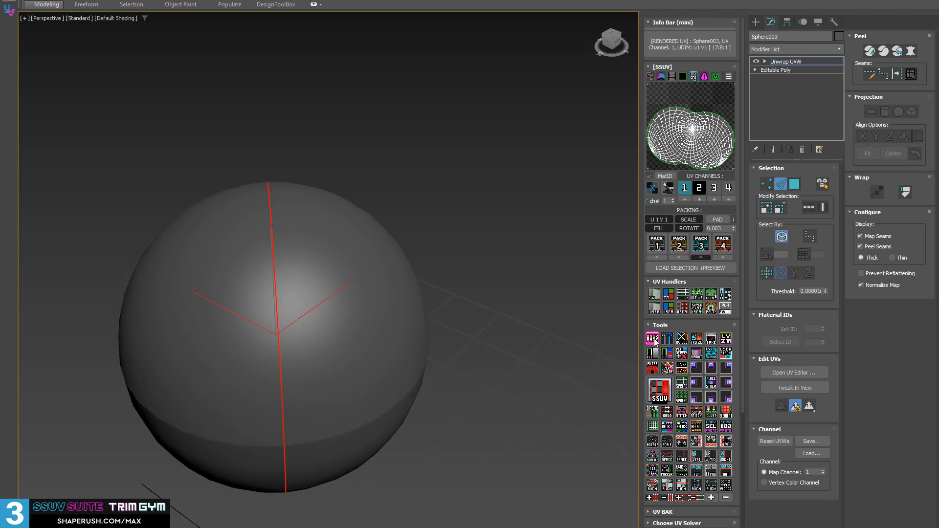
pyautogui.keyDown('alt'); pyautogui.moveTo(403, 291); pyautogui.dragTo(296, 252, button='middle'); pyautogui.keyUp('alt')
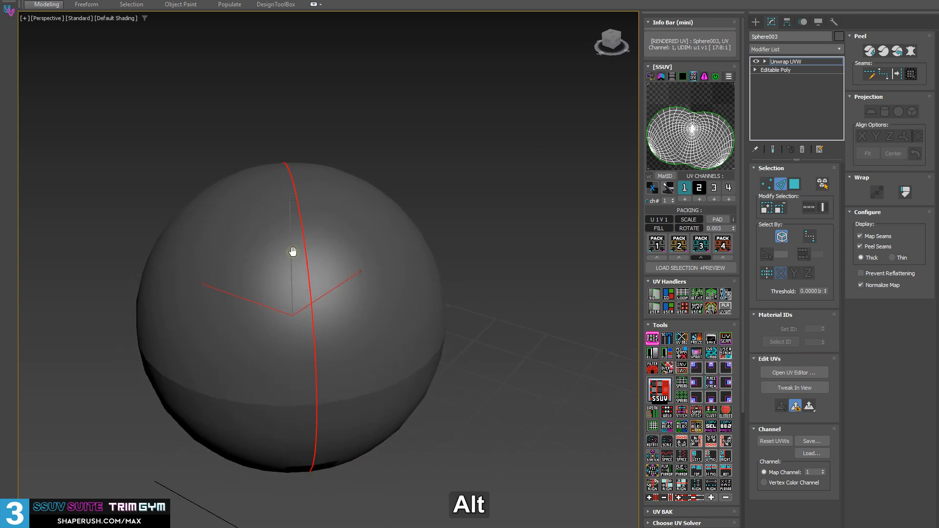
pyautogui.click(682, 353)
# Select other edge loops on the sphere and reset the pelt seams to the horizontal loop around its middle.
pyautogui.keyDown('alt'); pyautogui.moveTo(456, 232); pyautogui.dragTo(384, 322, button='middle'); pyautogui.keyUp('alt')
pyautogui.doubleClick(305, 357)
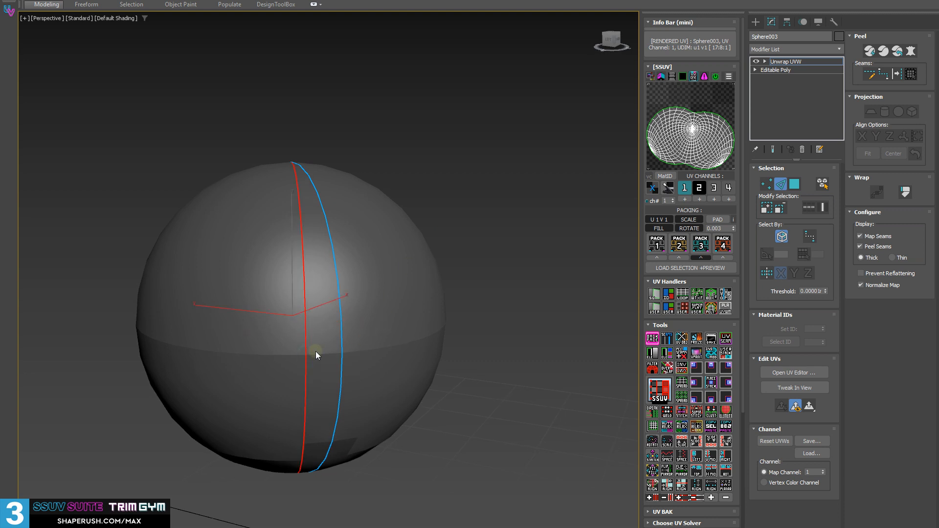
pyautogui.doubleClick(318, 353)
pyautogui.keyDown('alt'); pyautogui.moveTo(321, 350); pyautogui.dragTo(329, 346, button='middle'); pyautogui.keyUp('alt')
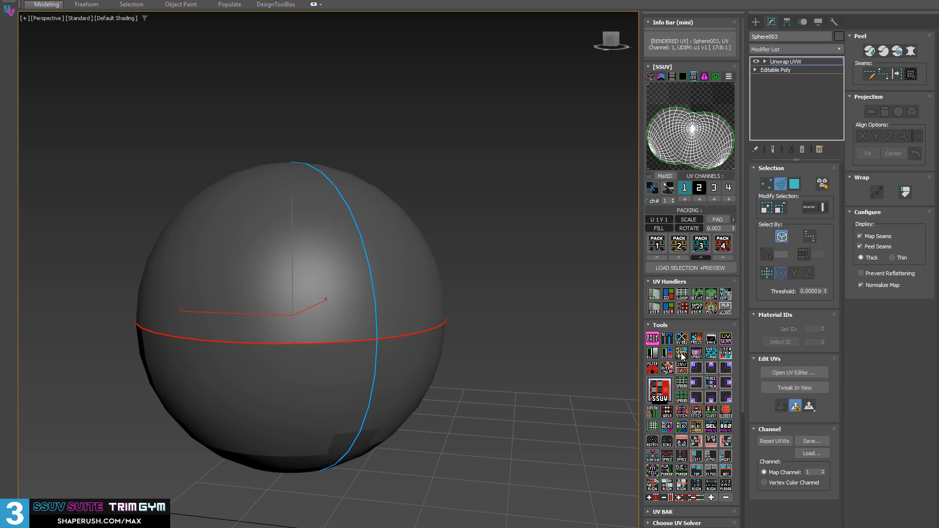
pyautogui.click(682, 355)
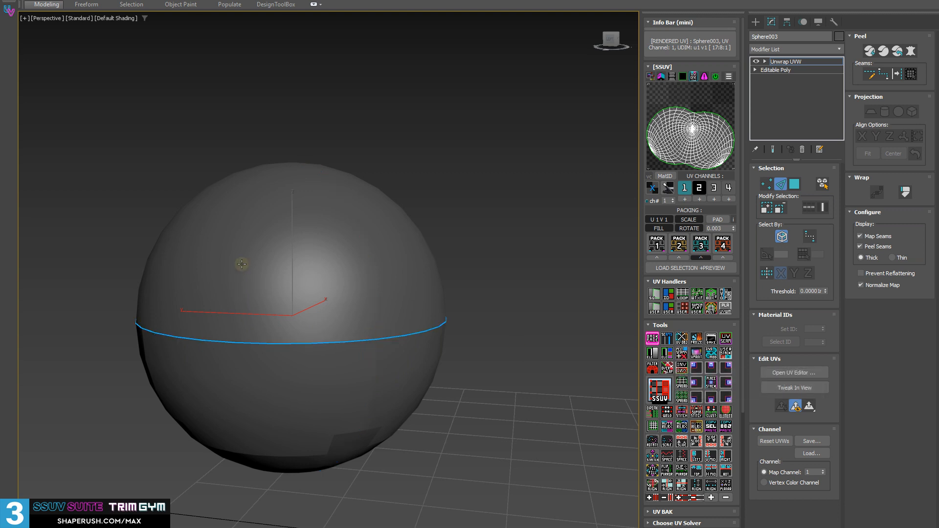
# Deselect the horizontal loop and clear the sphere's remaining pelt seam.
pyautogui.keyDown('alt'); pyautogui.moveTo(181, 304); pyautogui.dragTo(486, 365, button='middle'); pyautogui.keyUp('alt')
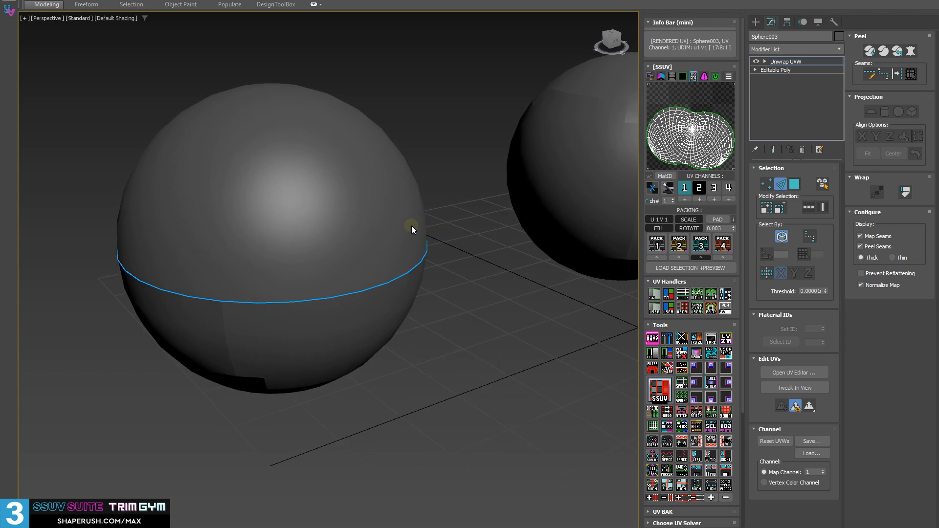
pyautogui.click(681, 352)
pyautogui.keyDown('alt'); pyautogui.moveTo(492, 308); pyautogui.dragTo(450, 329, button='middle'); pyautogui.keyUp('alt')
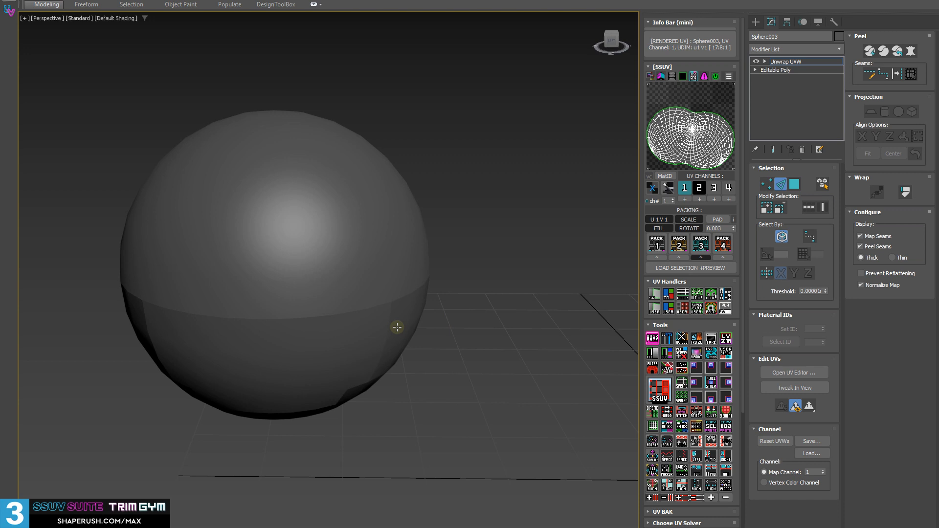
# Collapse the front sphere to Editable Poly and reapply Unwrap UVW through SSUV, checking its map seam from another side.
pyautogui.hotkey('shift', 'd')
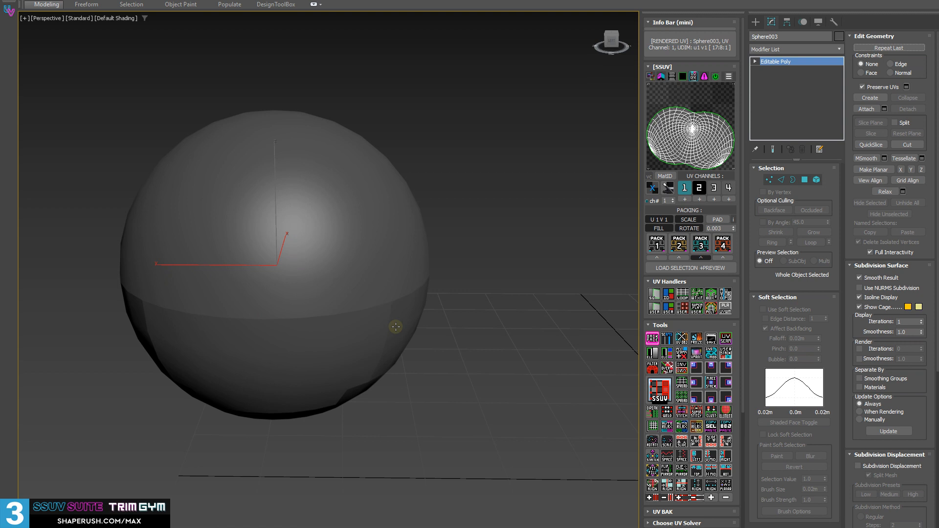
pyautogui.keyDown('alt'); pyautogui.moveTo(418, 280); pyautogui.dragTo(384, 284, button='middle'); pyautogui.keyUp('alt')
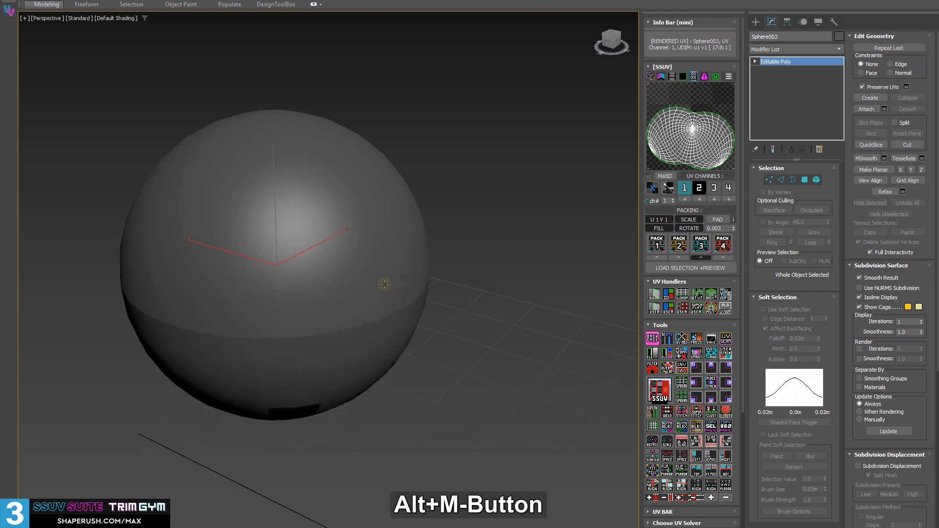
pyautogui.click(680, 123)
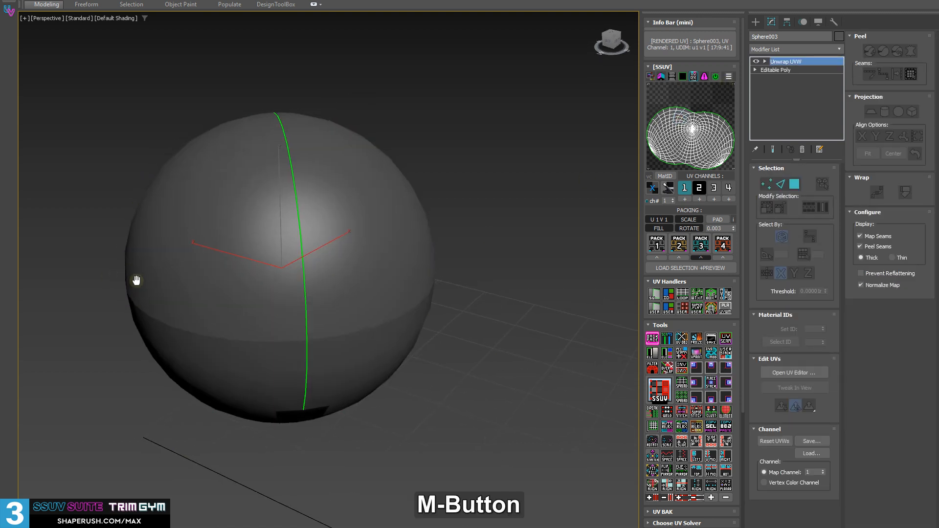
pyautogui.moveTo(136, 279)
pyautogui.keyDown('alt'); pyautogui.mouseDown(button='middle')
pyautogui.moveTo(92, 289)
pyautogui.moveTo(142, 287)
pyautogui.mouseUp(button='middle'); pyautogui.keyUp('alt')
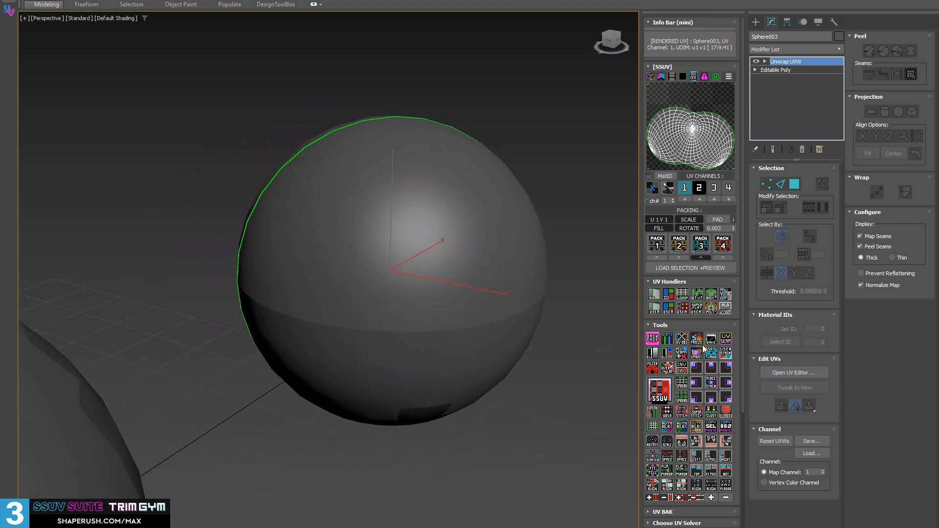
# Add a VertexPaint modifier to the front sphere and brush black vertex color onto its surface.
pyautogui.press('shift')
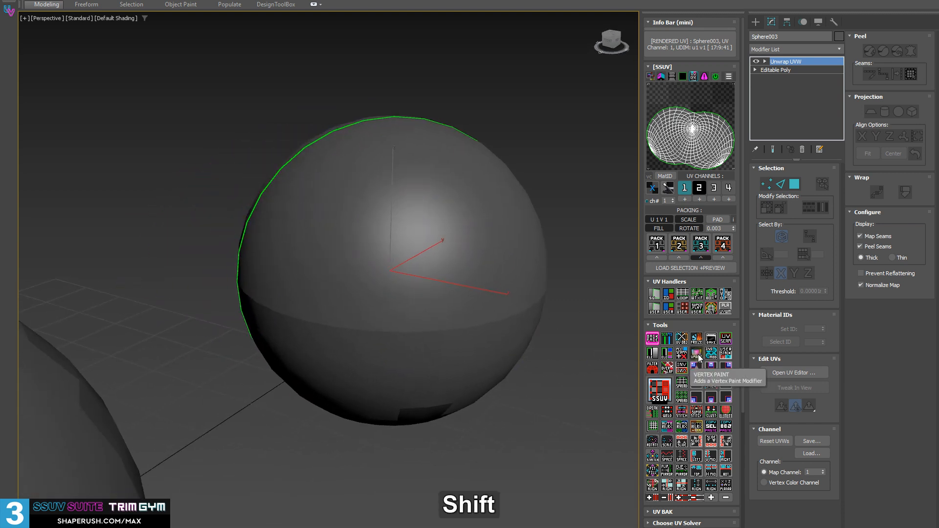
pyautogui.click(697, 354)
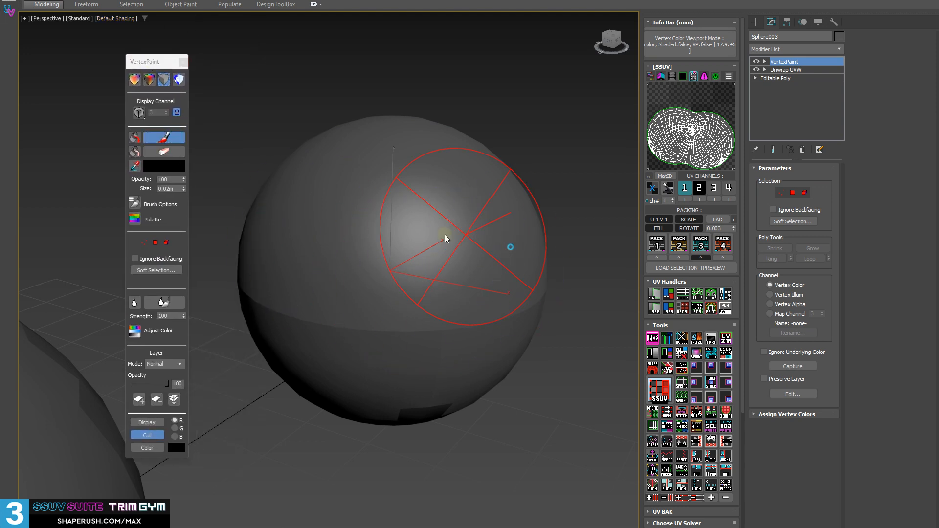
pyautogui.keyDown('alt'); pyautogui.moveTo(505, 289); pyautogui.dragTo(294, 210, button='middle'); pyautogui.keyUp('alt')
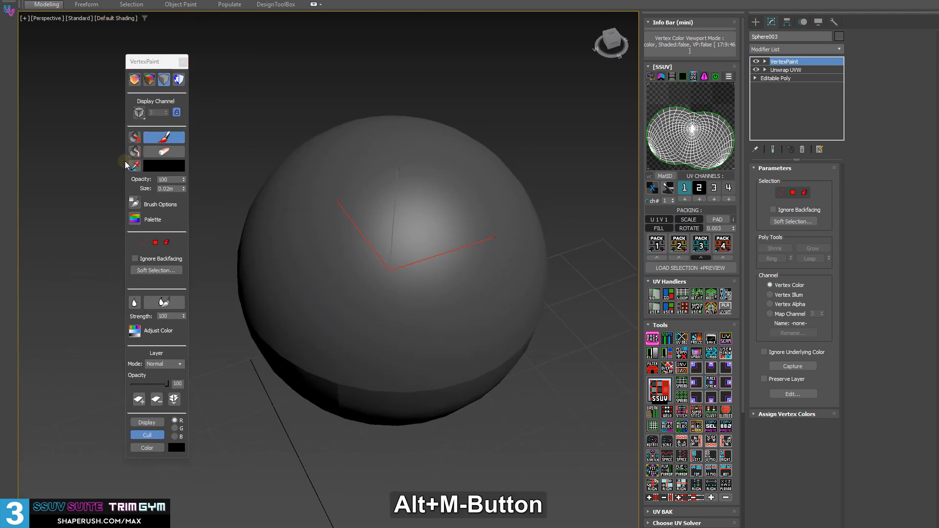
# Change the vertex paint color to red (FF0000) and brush it over the sphere.
pyautogui.click(170, 168)
pyautogui.moveTo(89, 60); pyautogui.dragTo(104, 58)
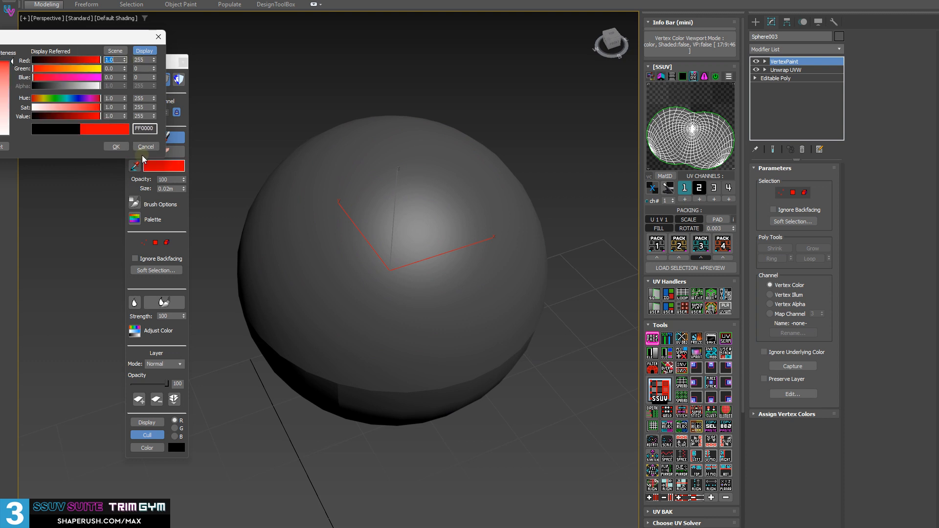
pyautogui.keyDown('alt'); pyautogui.moveTo(269, 308); pyautogui.dragTo(430, 303, button='middle'); pyautogui.keyUp('alt')
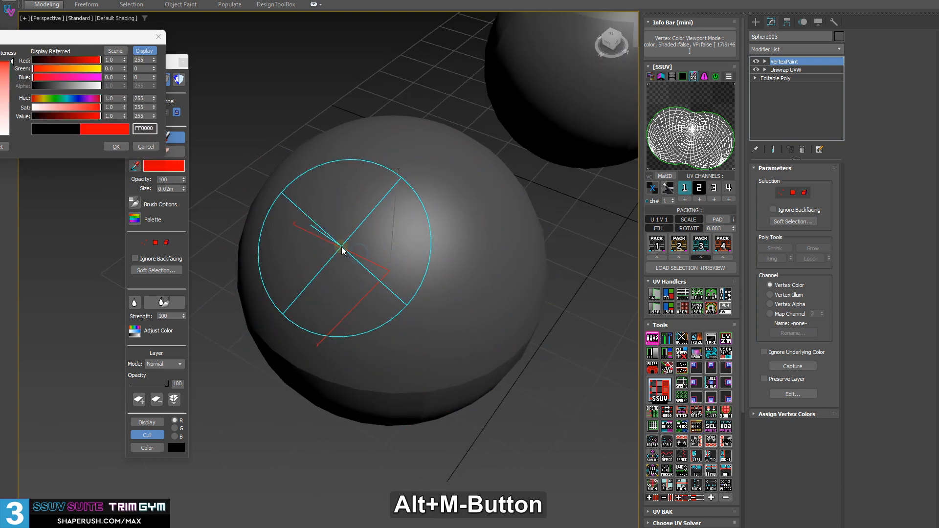
# Change the paint color to green (99E800), brush it over another part of the sphere and close the VertexPaint window.
pyautogui.moveTo(0, 66); pyautogui.dragTo(0, 68)
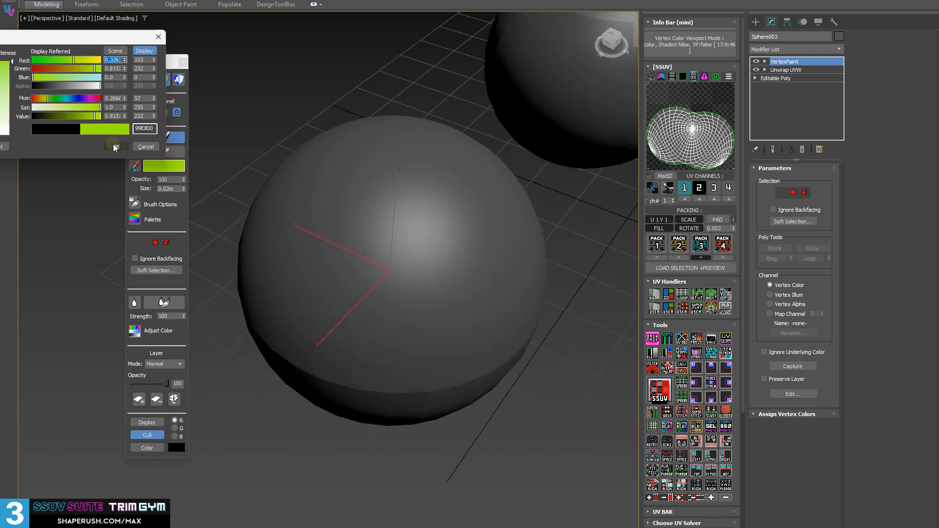
pyautogui.click(116, 147)
pyautogui.keyDown('alt'); pyautogui.moveTo(304, 295); pyautogui.dragTo(442, 264, button='middle'); pyautogui.keyUp('alt')
pyautogui.click(183, 61)
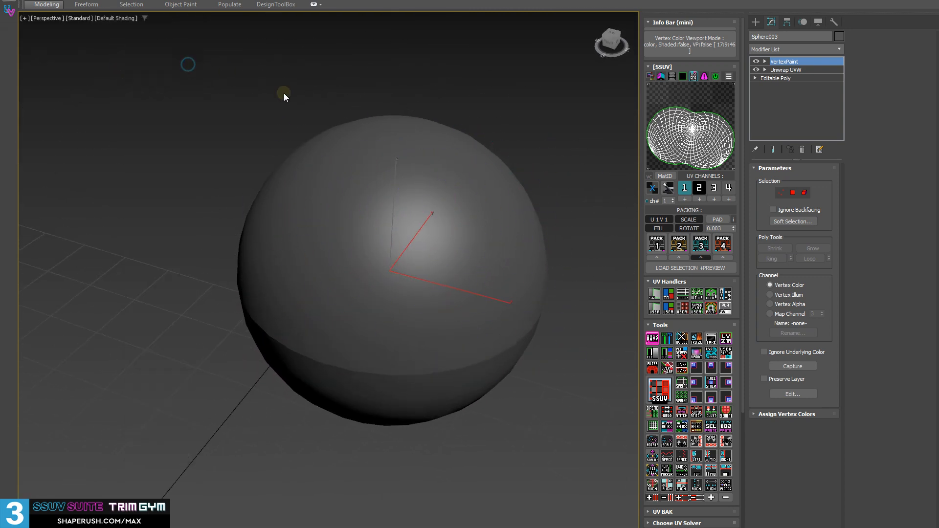
# Turn on the vertex color viewport display for the front sphere and inspect the painted areas from several sides.
pyautogui.moveTo(283, 93)
pyautogui.keyDown('alt'); pyautogui.mouseDown(button='middle')
pyautogui.moveTo(310, 159)
pyautogui.moveTo(360, 115)
pyautogui.moveTo(359, 101)
pyautogui.mouseUp(button='middle'); pyautogui.keyUp('alt')
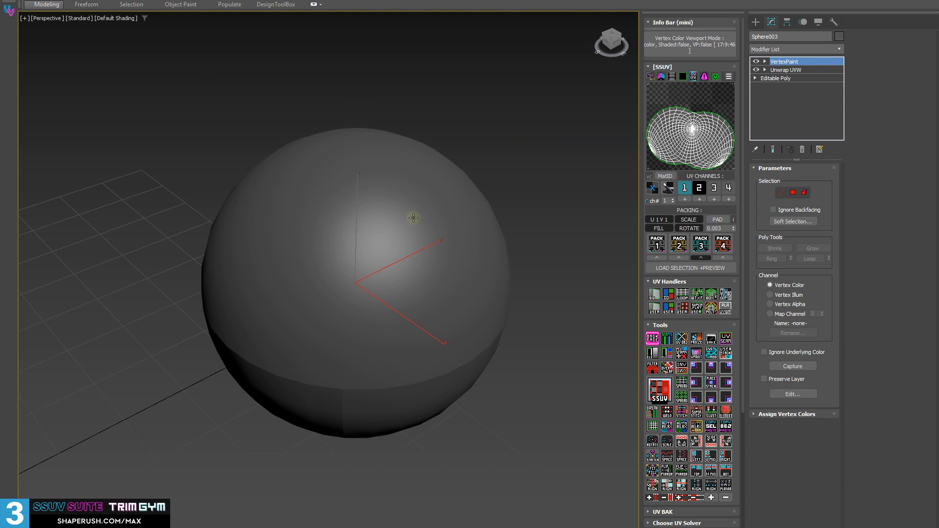
pyautogui.keyDown('alt'); pyautogui.moveTo(413, 218); pyautogui.dragTo(337, 212, button='middle'); pyautogui.keyUp('alt')
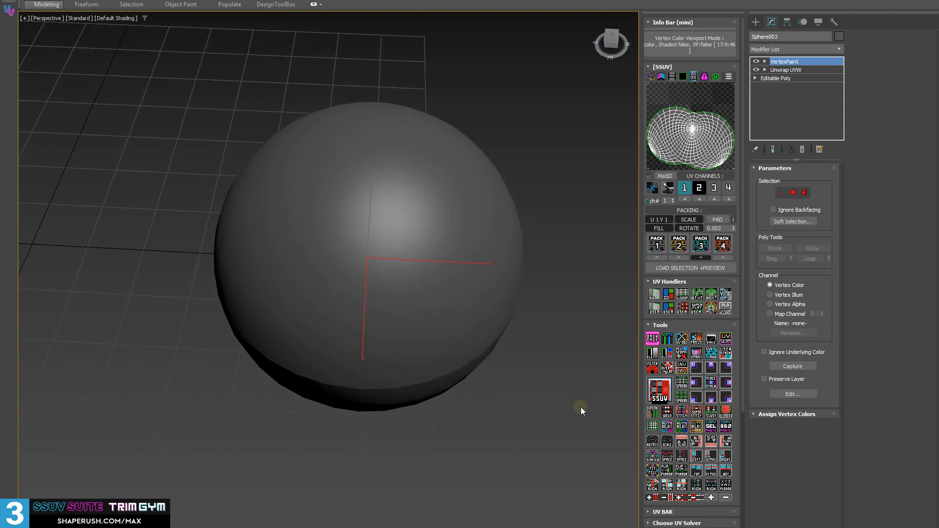
pyautogui.keyDown('alt'); pyautogui.moveTo(402, 281); pyautogui.dragTo(406, 270, button='middle'); pyautogui.keyUp('alt')
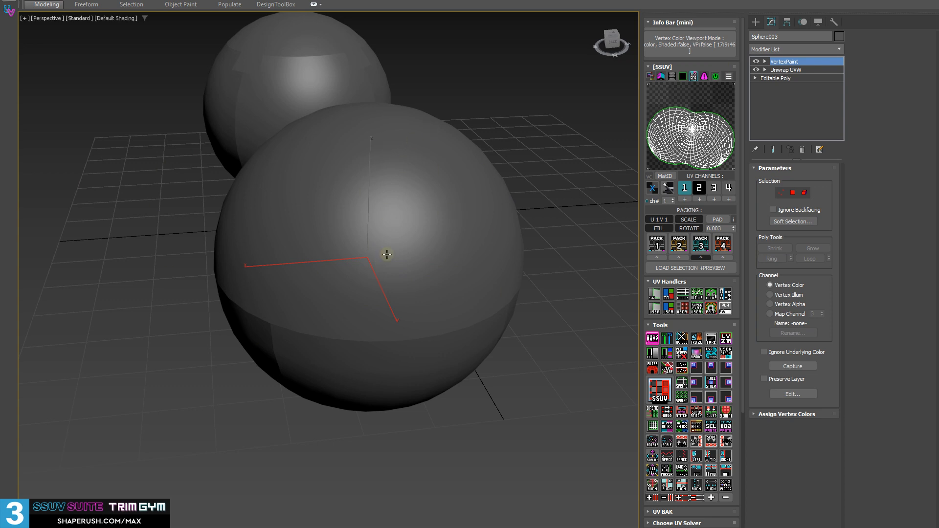
pyautogui.click(696, 353)
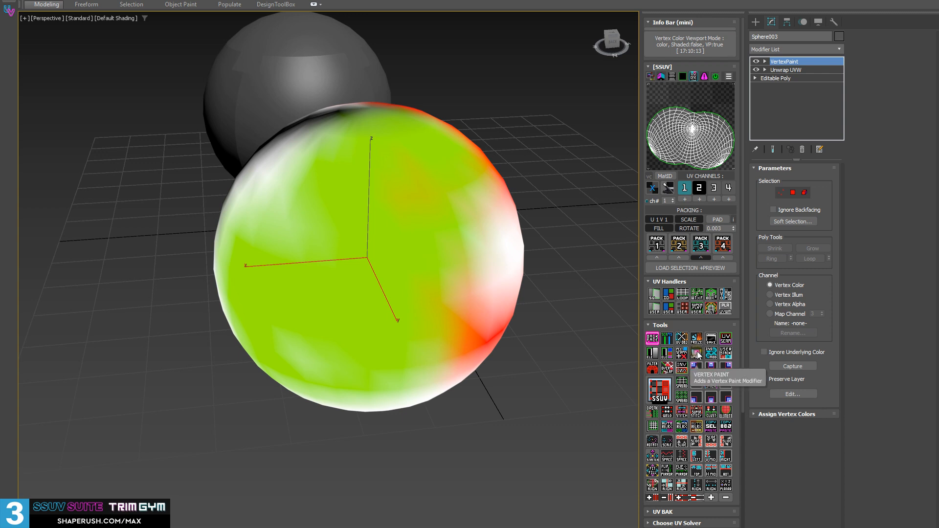
pyautogui.keyDown('alt'); pyautogui.moveTo(446, 236); pyautogui.dragTo(404, 237, button='middle'); pyautogui.keyUp('alt')
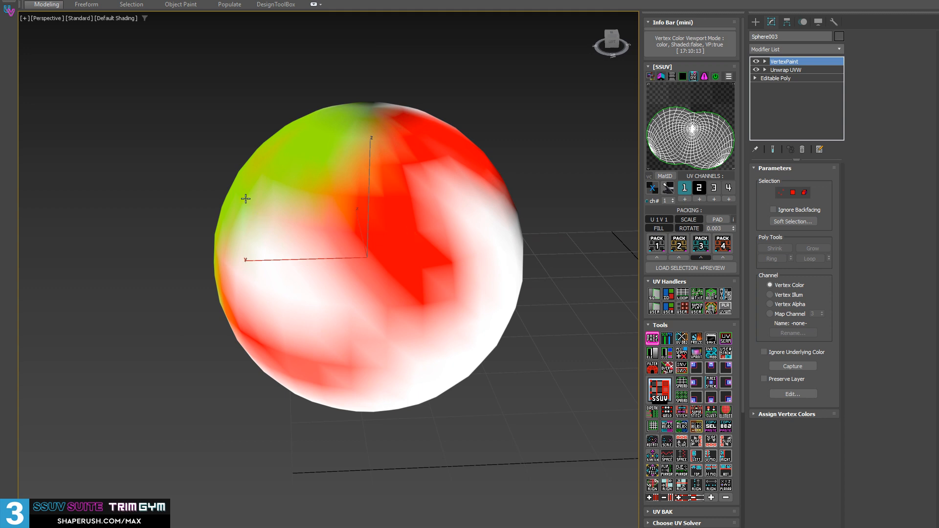
pyautogui.keyDown('alt'); pyautogui.moveTo(246, 198); pyautogui.dragTo(303, 200, button='middle'); pyautogui.keyUp('alt')
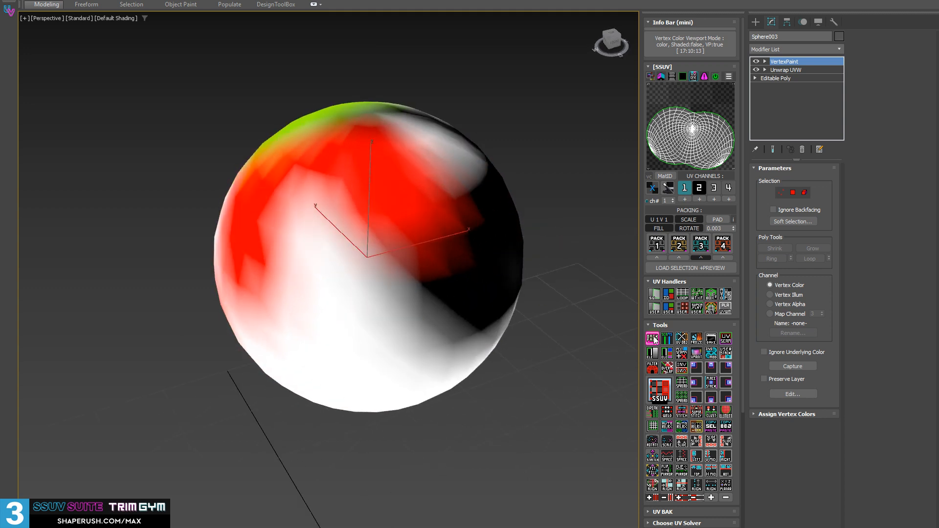
# Cycle the sphere's vertex color viewport display between its modes, leaving vertex colors on with shading enabled.
pyautogui.keyDown('shift'); pyautogui.click(695, 356); pyautogui.keyUp('shift')
pyautogui.keyDown('shift'); pyautogui.click(696, 356); pyautogui.keyUp('shift')
pyautogui.keyDown('shift'); pyautogui.click(697, 356); pyautogui.keyUp('shift')
pyautogui.keyDown('shift'); pyautogui.click(697, 357); pyautogui.keyUp('shift')
pyautogui.click(697, 357)
pyautogui.click(697, 357)
pyautogui.click(698, 358)
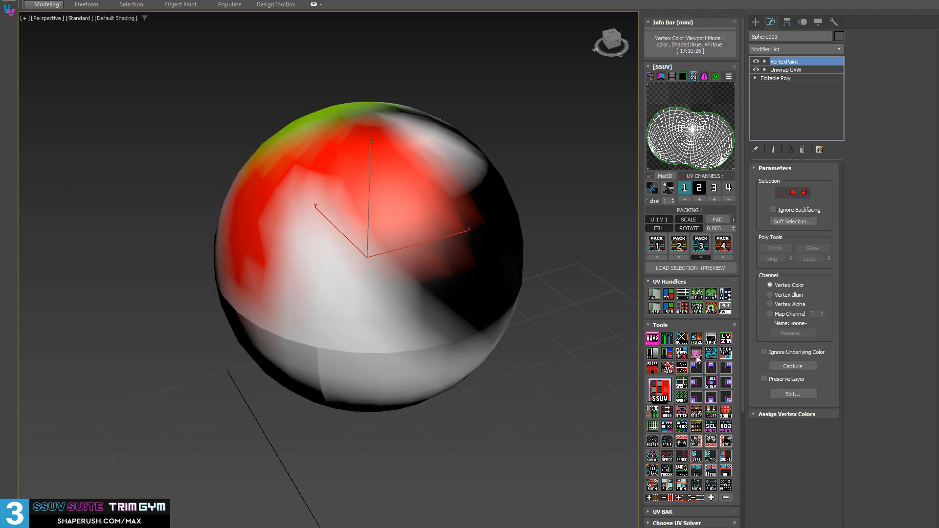
# Turn off shading for the sphere's vertex color display and inspect the red and green painted areas unshaded.
pyautogui.moveTo(331, 277); pyautogui.dragTo(394, 268, button='middle')
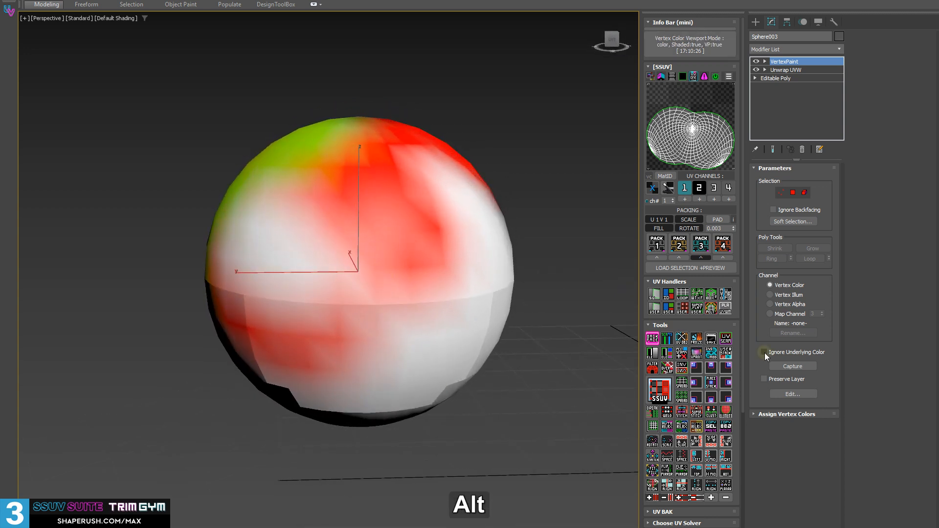
pyautogui.keyDown('shift'); pyautogui.click(697, 356); pyautogui.keyUp('shift')
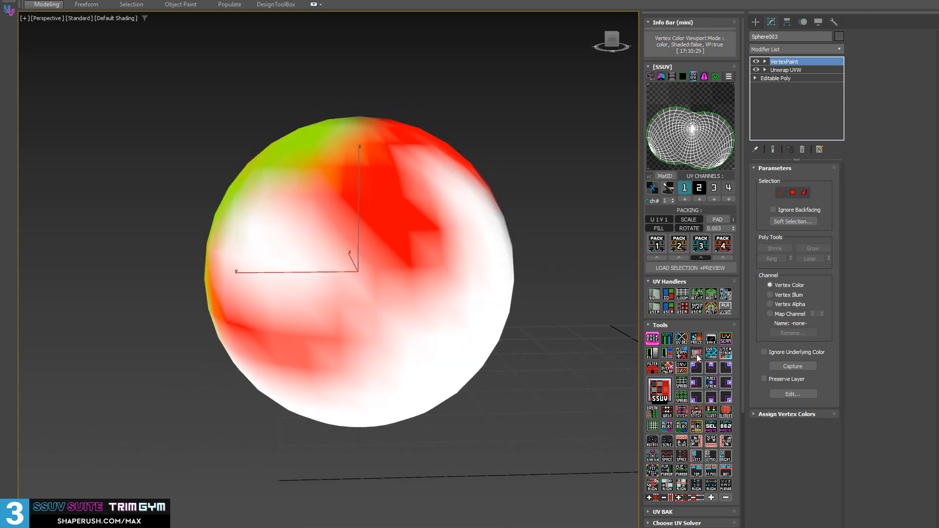
pyautogui.click(697, 357)
pyautogui.click(698, 358)
pyautogui.keyDown('alt'); pyautogui.moveTo(313, 297); pyautogui.dragTo(465, 301, button='middle'); pyautogui.keyUp('alt')
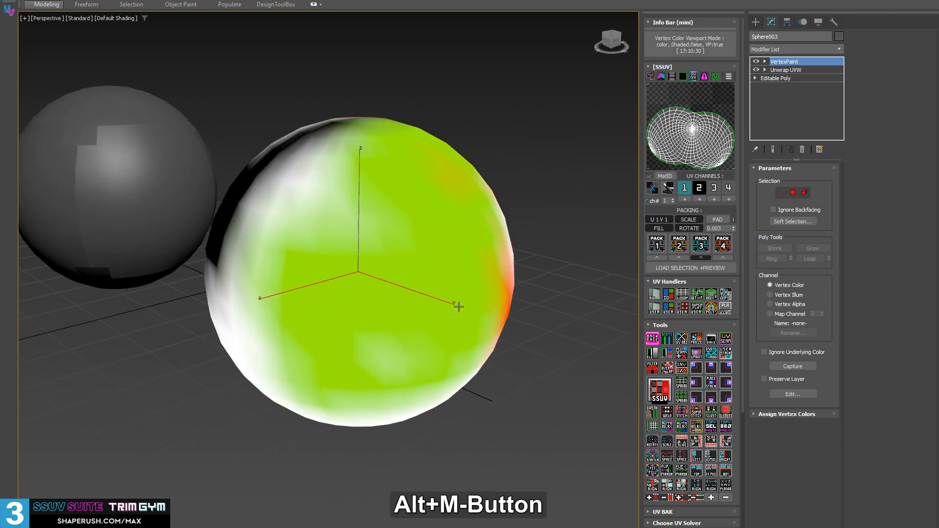
# Cycle the vertex color display through color plus illumination, alpha and soft selection, then return to color with shading enabled.
pyautogui.keyDown('ctrl'); pyautogui.click(697, 358); pyautogui.keyUp('ctrl')
pyautogui.keyDown('ctrl'); pyautogui.click(698, 357); pyautogui.keyUp('ctrl')
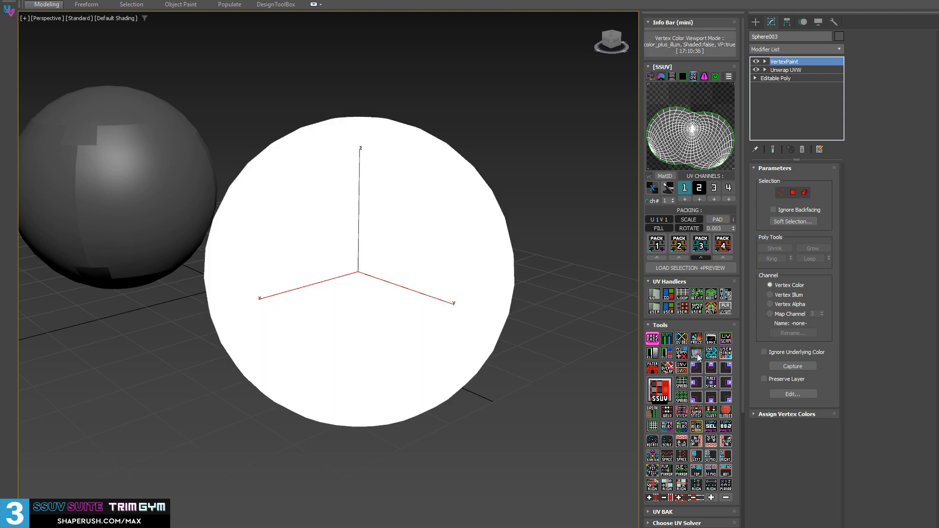
pyautogui.keyDown('ctrl'); pyautogui.click(697, 358); pyautogui.keyUp('ctrl')
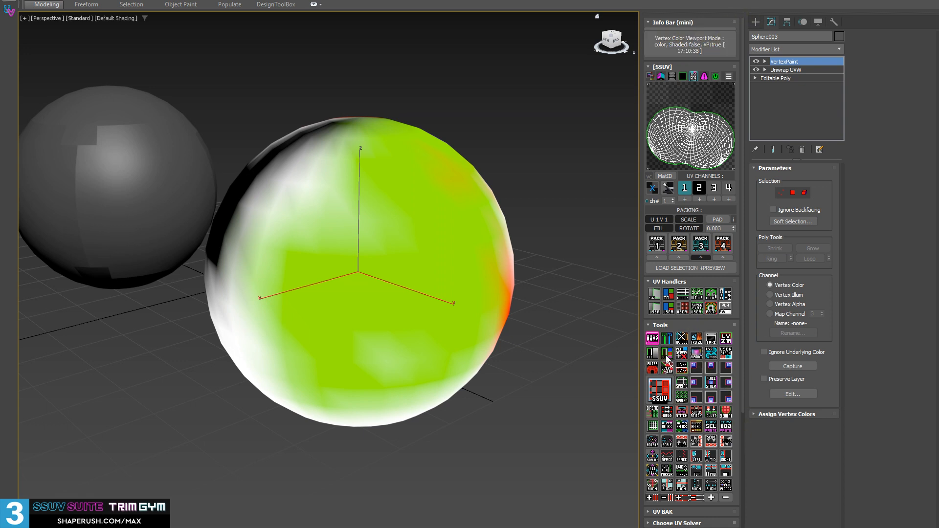
pyautogui.keyDown('ctrl'); pyautogui.click(698, 358); pyautogui.keyUp('ctrl')
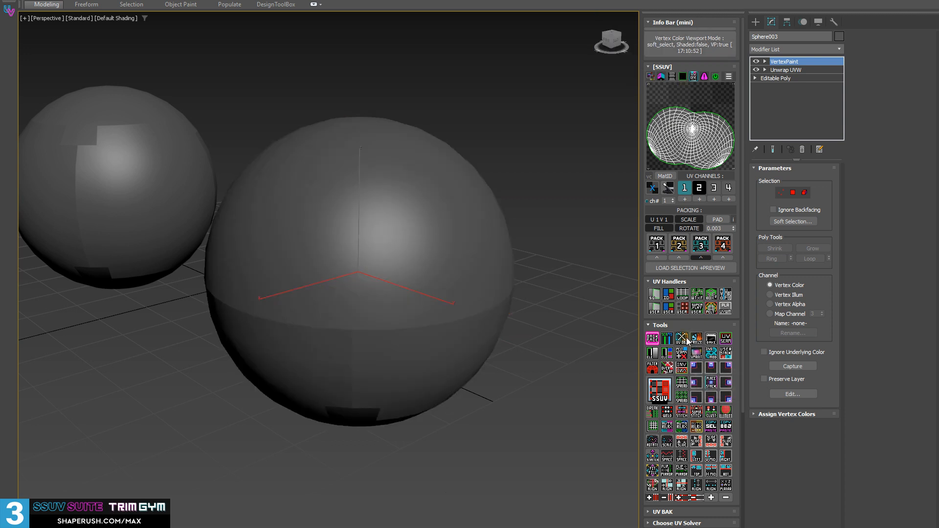
pyautogui.click(695, 358)
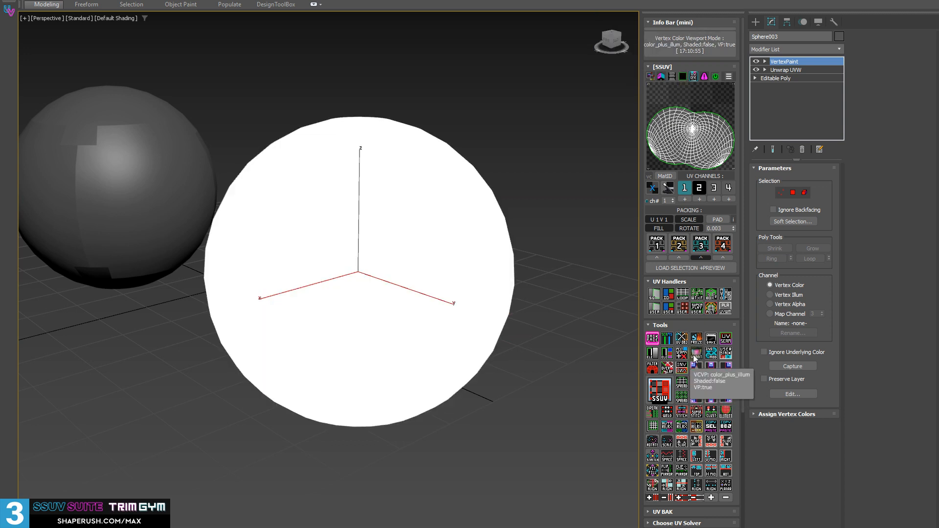
pyautogui.click(696, 358)
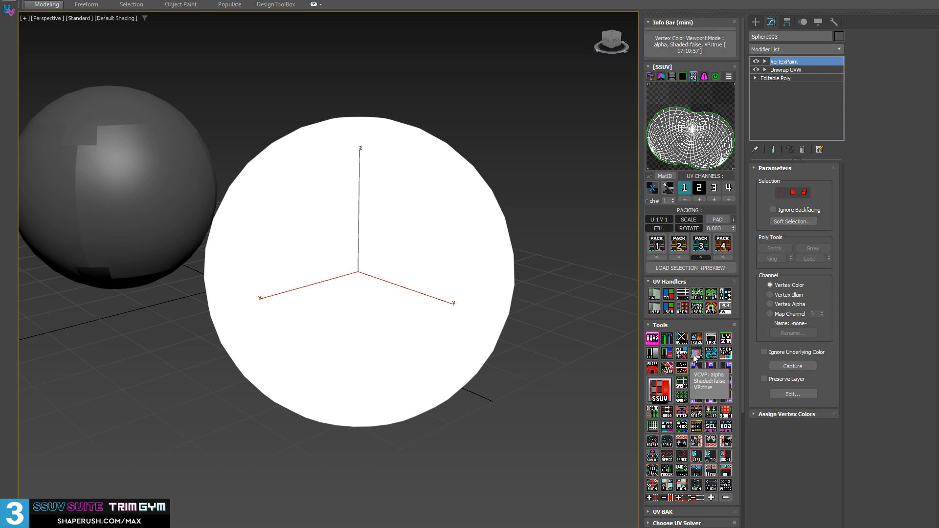
pyautogui.click(695, 358)
pyautogui.click(695, 357)
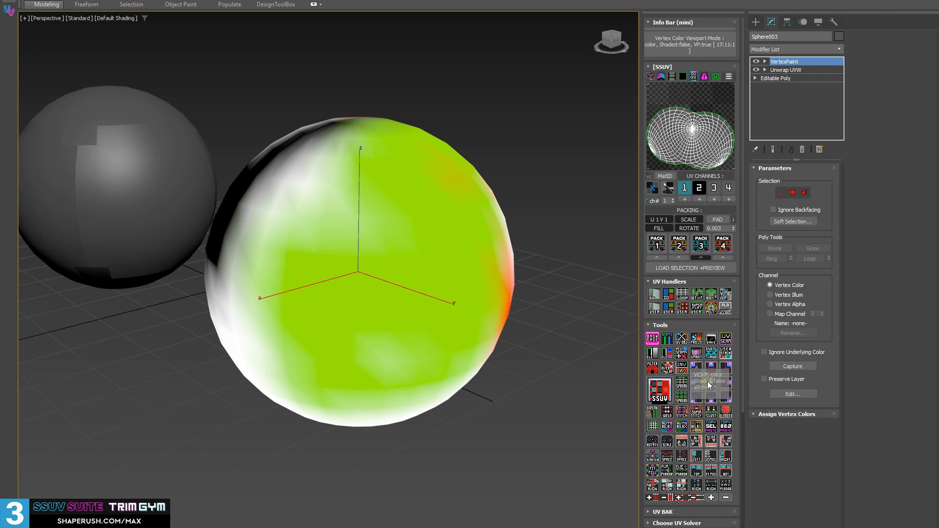
pyautogui.keyDown('shift'); pyautogui.click(696, 357); pyautogui.keyUp('shift')
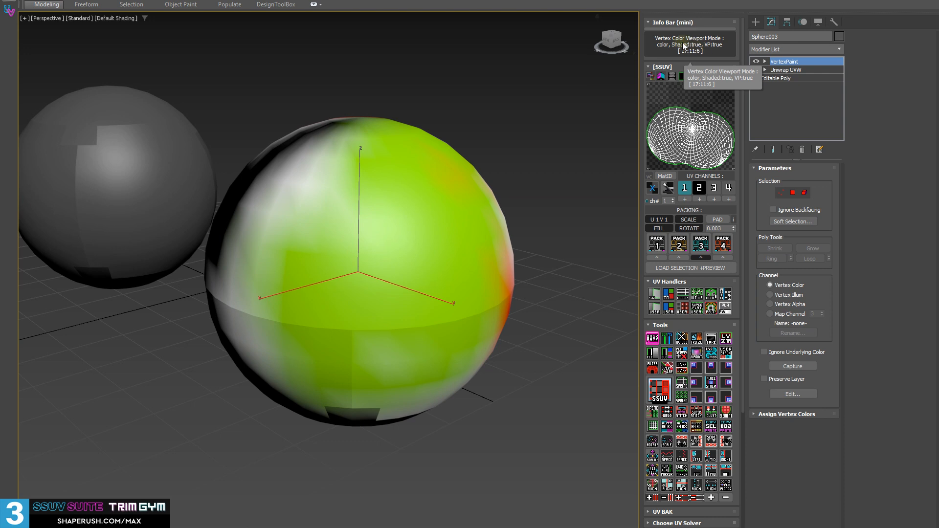
pyautogui.keyDown('alt'); pyautogui.moveTo(517, 161); pyautogui.dragTo(309, 210, button='middle'); pyautogui.keyUp('alt')
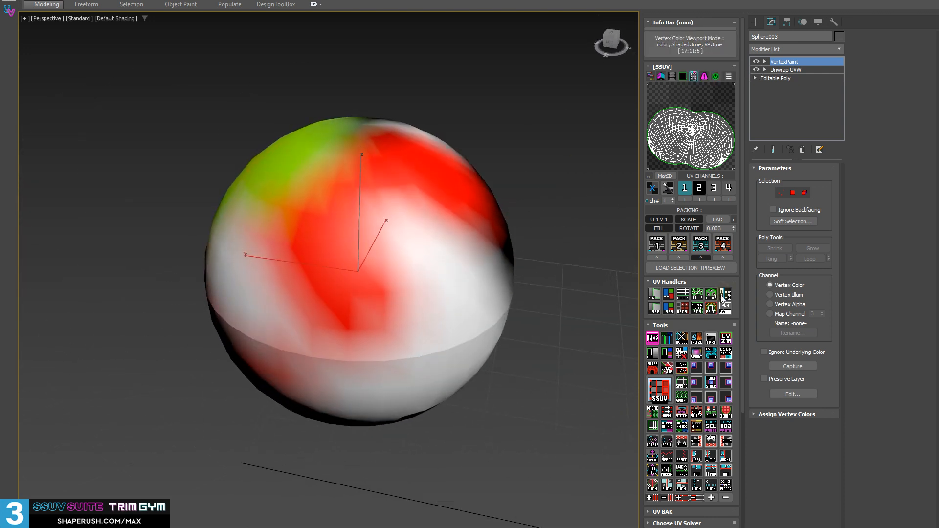
# Turn off the sphere's vertex color viewport display and inspect the plain surface.
pyautogui.click(696, 355)
pyautogui.keyDown('alt'); pyautogui.moveTo(439, 204); pyautogui.dragTo(471, 182, button='middle'); pyautogui.keyUp('alt')
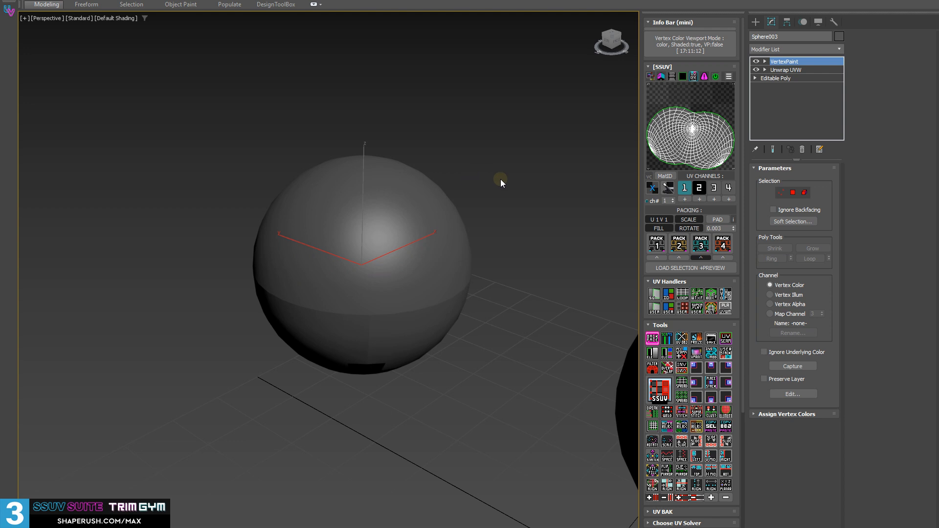
pyautogui.keyDown('alt'); pyautogui.click(693, 355); pyautogui.keyUp('alt')
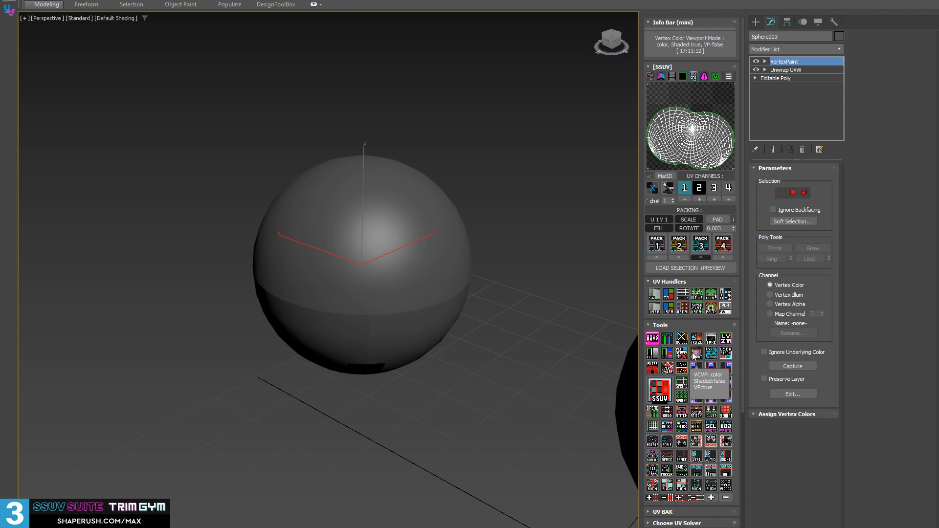
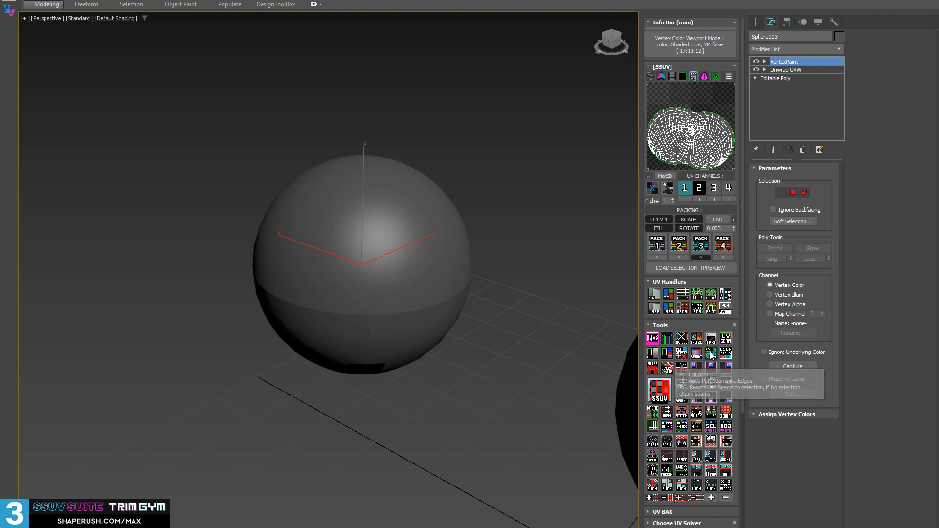
# Place one copy of the plain editable-poly sphere beside the original along the Y axis.
pyautogui.keyDown('alt'); pyautogui.moveTo(507, 288); pyautogui.dragTo(492, 274, button='middle'); pyautogui.keyUp('alt')
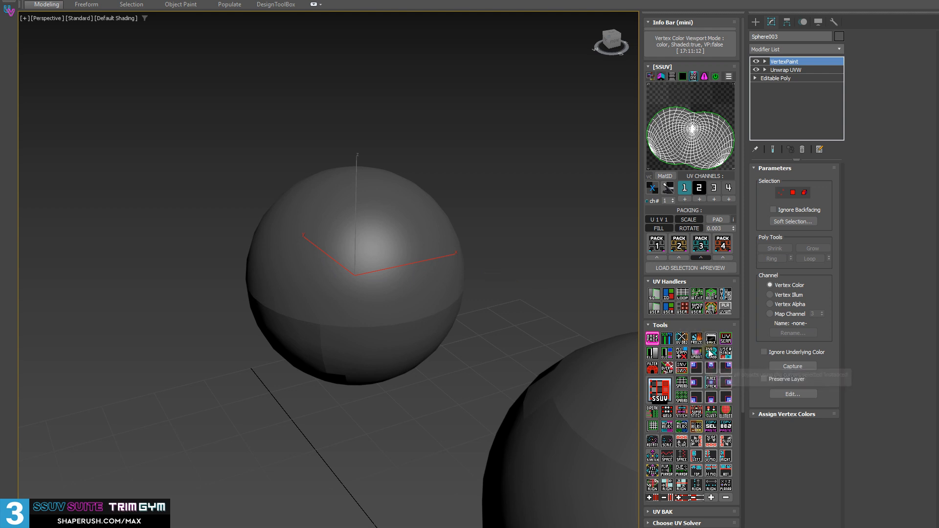
pyautogui.moveTo(275, 206); pyautogui.dragTo(415, 251, button='middle')
pyautogui.press('w')
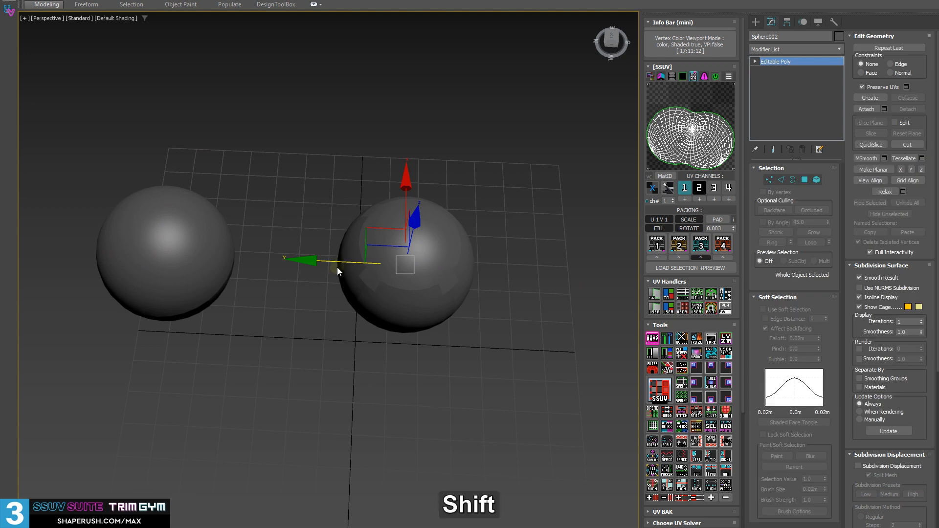
pyautogui.keyDown('shift'); pyautogui.moveTo(343, 267); pyautogui.dragTo(530, 268); pyautogui.keyUp('shift')
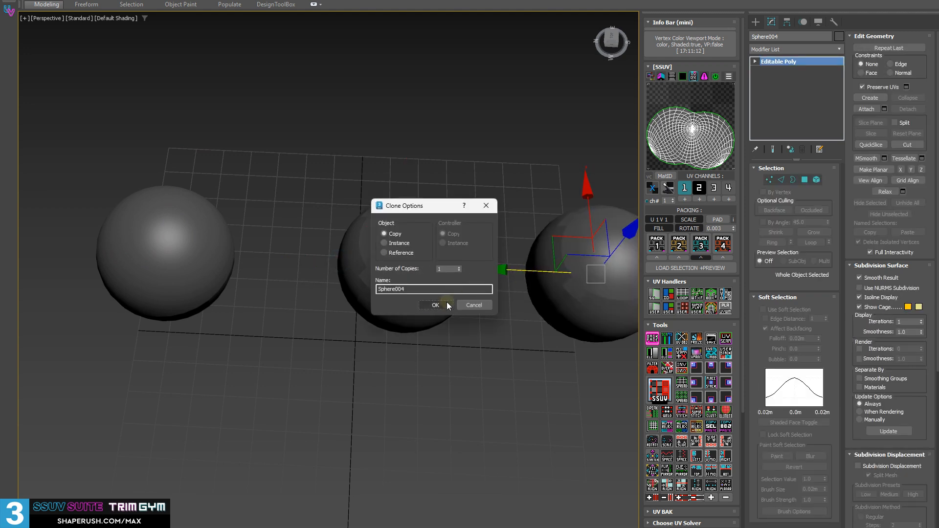
pyautogui.click(447, 302)
# Select the original sphere and its copy, and clone both along the X axis as copies.
pyautogui.scroll(-3, 595, 242)
pyautogui.moveTo(596, 242); pyautogui.dragTo(411, 202, button='middle')
pyautogui.moveTo(207, 125); pyautogui.dragTo(494, 267)
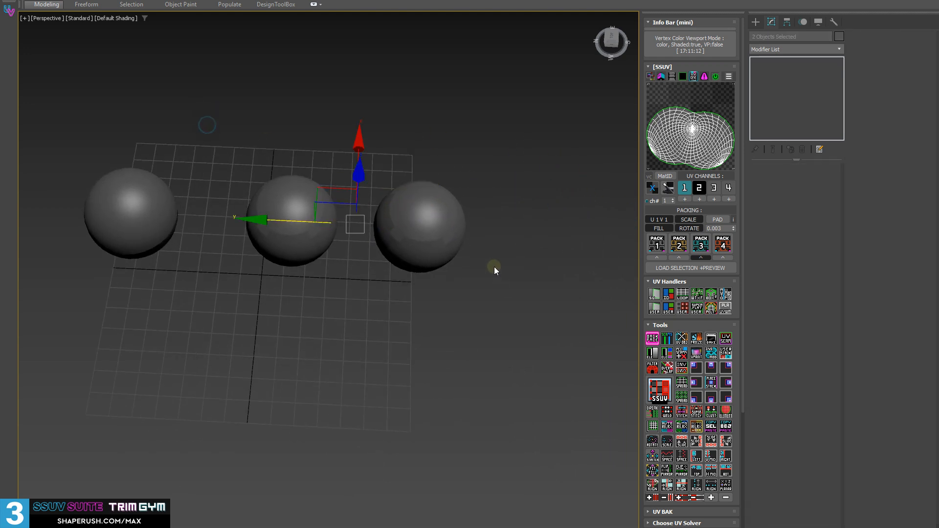
pyautogui.keyDown('alt'); pyautogui.moveTo(397, 157); pyautogui.dragTo(394, 179, button='middle'); pyautogui.keyUp('alt')
pyautogui.keyDown('shift'); pyautogui.moveTo(355, 149); pyautogui.dragTo(358, 18); pyautogui.keyUp('shift')
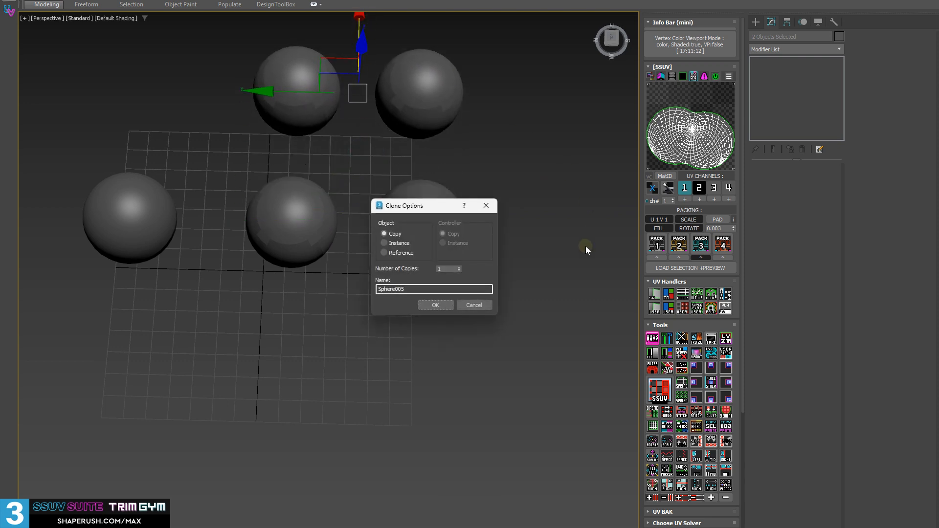
pyautogui.click(434, 305)
# Select the four matching spheres and collapse them to editable poly.
pyautogui.moveTo(398, 189)
pyautogui.keyDown('alt'); pyautogui.mouseDown(button='middle')
pyautogui.moveTo(429, 262)
pyautogui.moveTo(435, 252)
pyautogui.mouseUp(button='middle'); pyautogui.keyUp('alt')
pyautogui.moveTo(298, 101); pyautogui.dragTo(525, 352)
pyautogui.moveTo(531, 327); pyautogui.dragTo(550, 393, button='middle')
pyautogui.hotkey('shift', 'd')
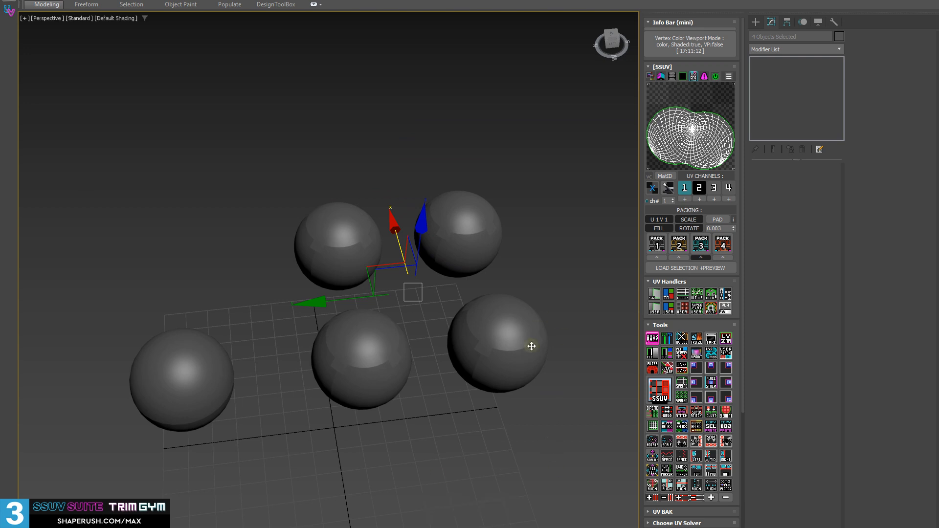
# Select the spheres individually to check their modifier stacks, and clear the selection.
pyautogui.keyDown('alt'); pyautogui.moveTo(530, 345); pyautogui.dragTo(486, 335, button='middle'); pyautogui.keyUp('alt')
pyautogui.scroll(4, 484, 330)
pyautogui.click(404, 440)
pyautogui.click(243, 373)
pyautogui.moveTo(372, 421); pyautogui.dragTo(364, 366, button='middle')
pyautogui.click(513, 239)
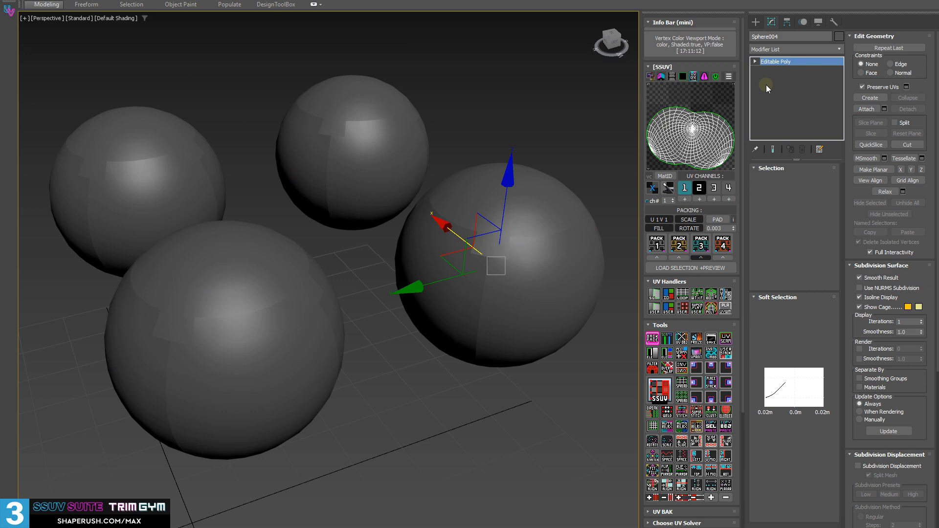
pyautogui.click(514, 128)
pyautogui.keyDown('alt'); pyautogui.moveTo(536, 126); pyautogui.dragTo(419, 201, button='middle'); pyautogui.keyUp('alt')
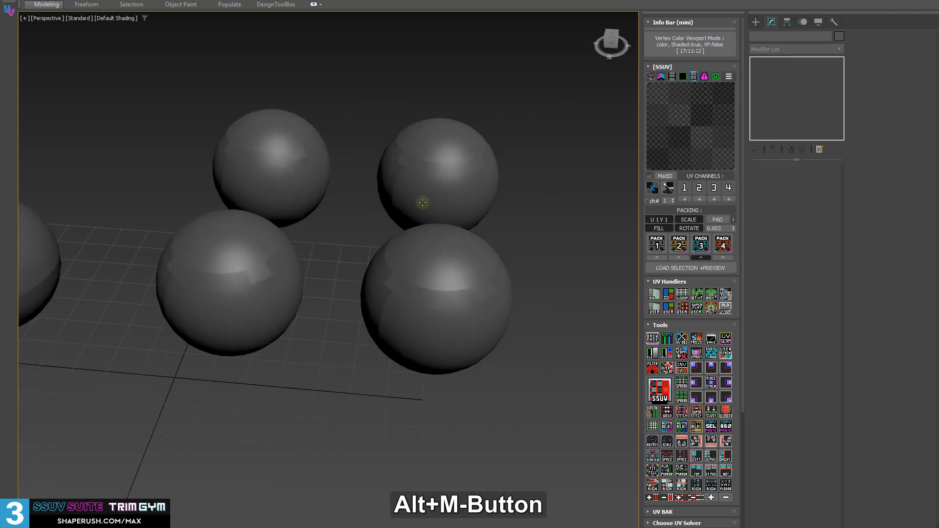
# Select the four matching spheres, turn on edged faces, and add a shared Unwrap UVW modifier with the SSUV preview.
pyautogui.moveTo(151, 96); pyautogui.dragTo(484, 347)
pyautogui.keyDown('alt'); pyautogui.moveTo(485, 347); pyautogui.dragTo(486, 322, button='middle'); pyautogui.keyUp('alt')
pyautogui.press('F4')
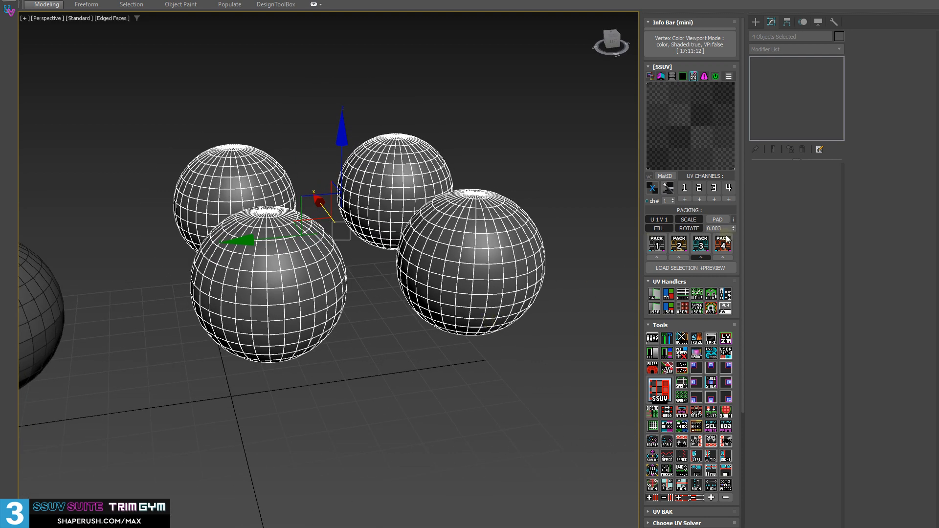
pyautogui.click(692, 121)
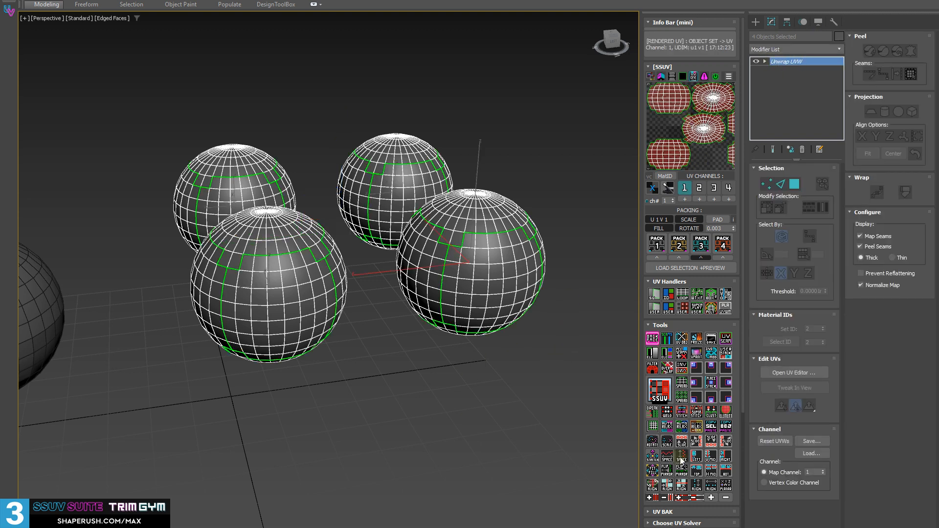
# Unwrap all polygons of the four spheres with the Box Auto handler and return to the Unwrap UVW object level.
pyautogui.press('3')
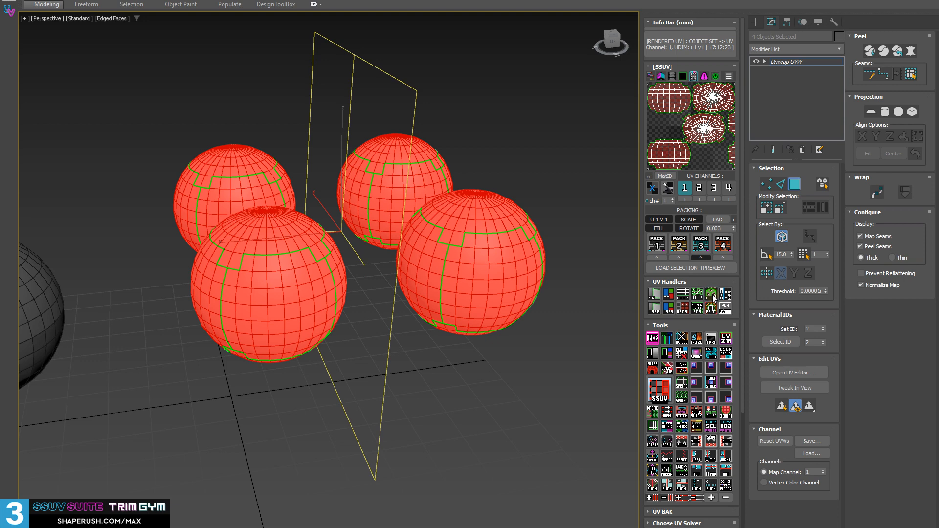
pyautogui.keyDown('shift'); pyautogui.click(710, 294); pyautogui.keyUp('shift')
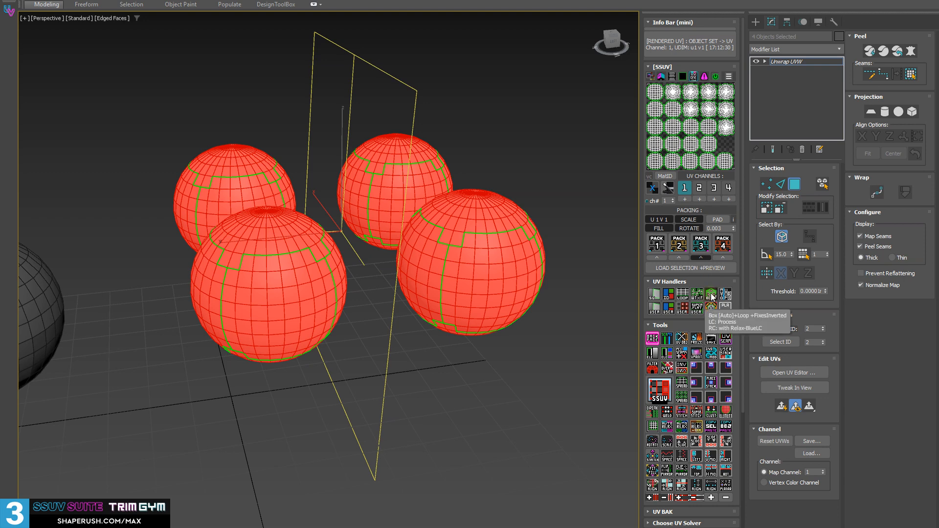
pyautogui.press('alt')
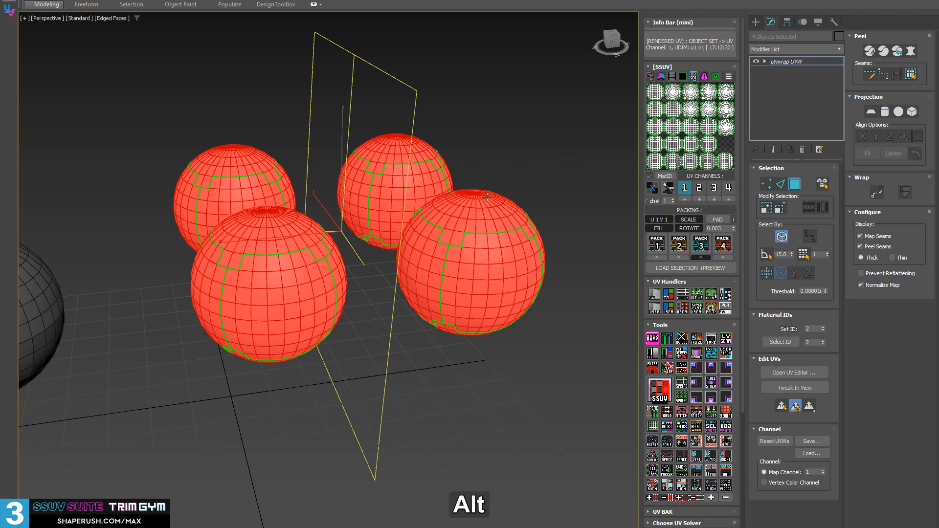
pyautogui.click(764, 62)
pyautogui.keyDown('alt'); pyautogui.moveTo(388, 142); pyautogui.dragTo(372, 149, button='middle'); pyautogui.keyUp('alt')
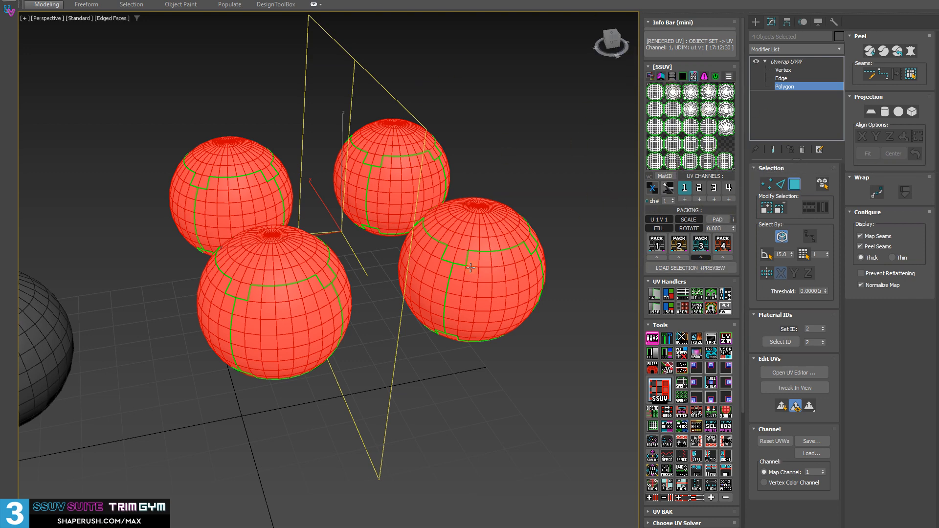
pyautogui.keyDown('alt'); pyautogui.moveTo(470, 268); pyautogui.dragTo(419, 211, button='middle'); pyautogui.keyUp('alt')
pyautogui.click(772, 62)
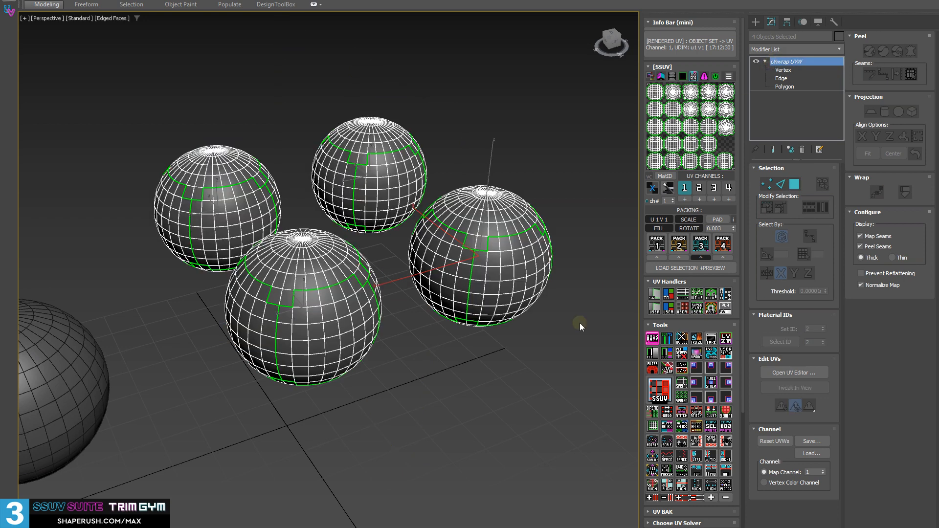
# Select only one of the four unwrapped spheres and refresh the SSUV preview with its own UVs.
pyautogui.click(479, 379)
pyautogui.click(468, 285)
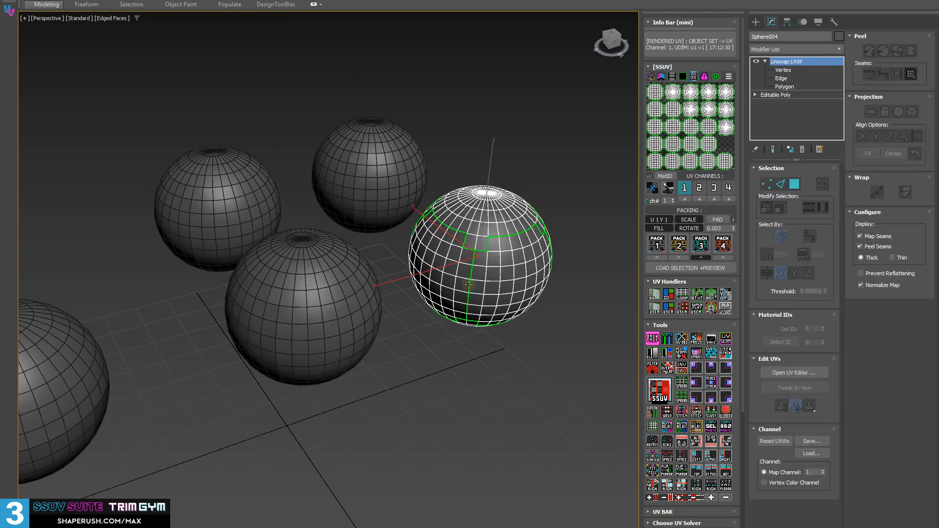
pyautogui.keyDown('alt'); pyautogui.moveTo(595, 243); pyautogui.dragTo(856, 167, button='middle'); pyautogui.keyUp('alt')
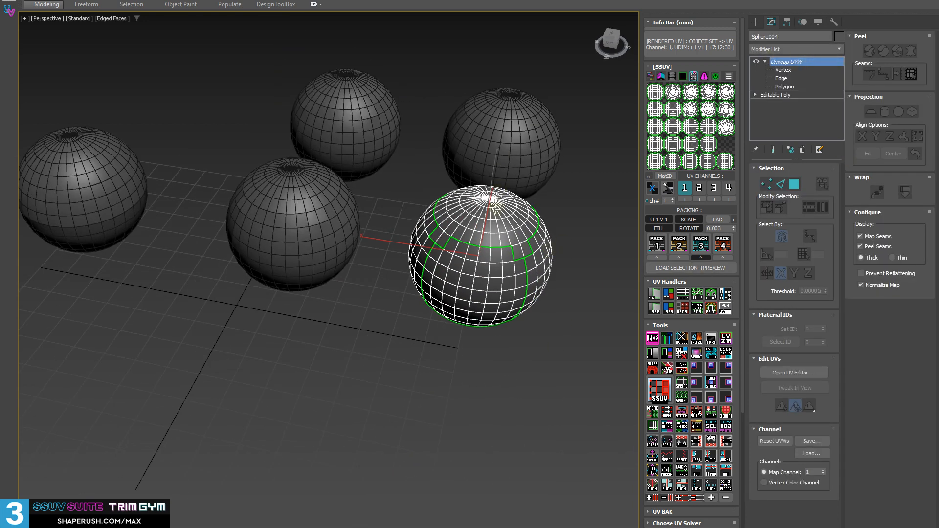
pyautogui.scroll(-3, 488, 220)
pyautogui.press('w')
pyautogui.keyDown('alt'); pyautogui.moveTo(459, 234); pyautogui.dragTo(485, 262, button='middle'); pyautogui.keyUp('alt')
pyautogui.click(690, 145)
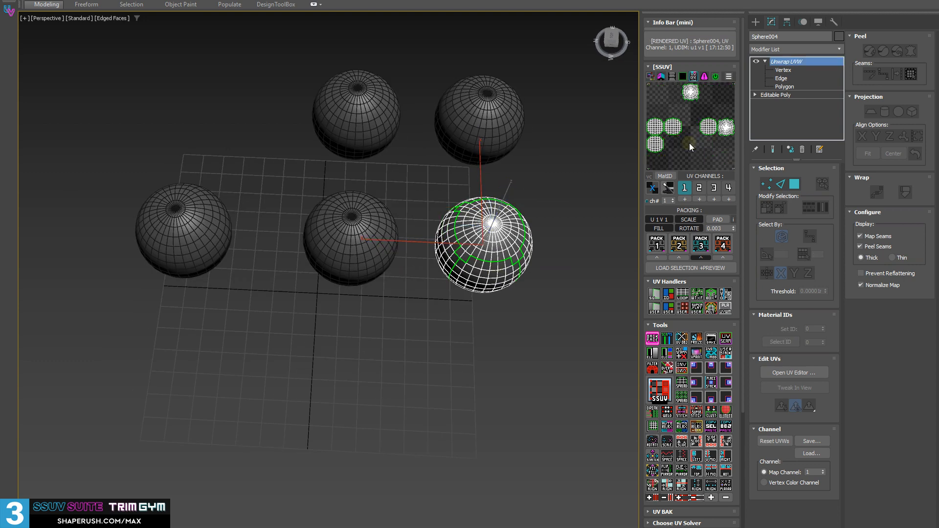
# Move the selected sphere across the ground plane, away from the other three unwrapped spheres.
pyautogui.press('w')
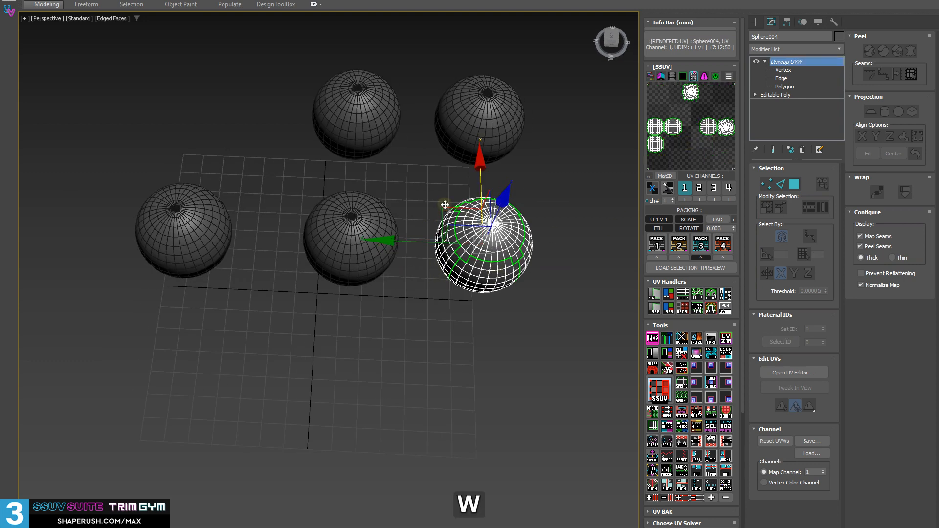
pyautogui.moveTo(444, 209); pyautogui.dragTo(485, 314)
pyautogui.moveTo(485, 315)
pyautogui.keyDown('alt'); pyautogui.mouseDown(button='middle')
pyautogui.moveTo(470, 318)
pyautogui.moveTo(497, 311)
pyautogui.mouseUp(button='middle'); pyautogui.keyUp('alt')
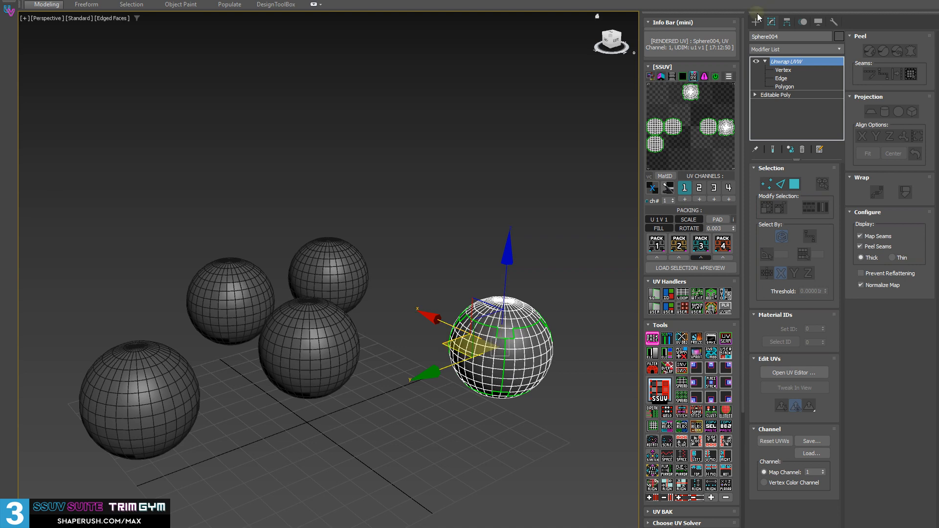
pyautogui.keyDown('alt'); pyautogui.moveTo(451, 297); pyautogui.dragTo(357, 276, button='middle'); pyautogui.keyUp('alt')
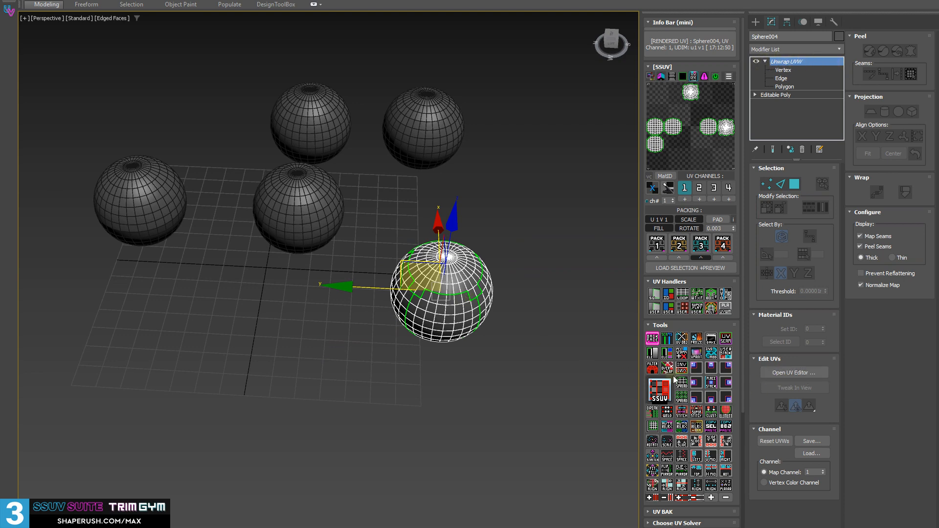
# Select all the spheres that share the instanced Unwrap UVW modifier.
pyautogui.click(713, 353)
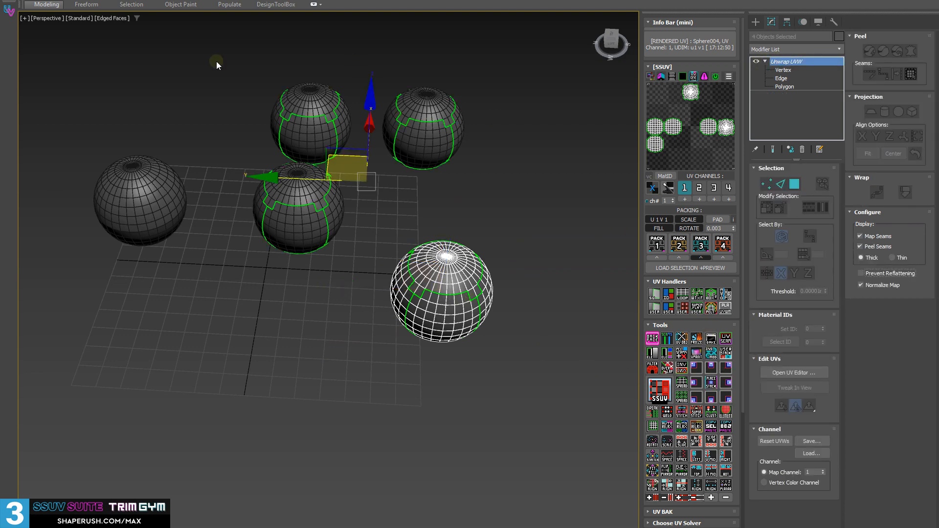
pyautogui.moveTo(396, 152); pyautogui.dragTo(375, 174, button='middle')
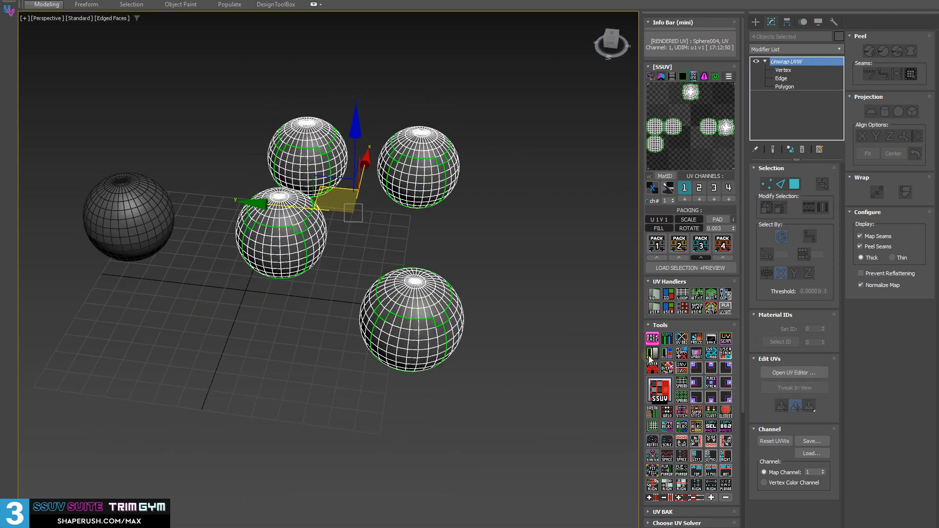
pyautogui.keyDown('alt'); pyautogui.moveTo(348, 256); pyautogui.dragTo(391, 258, button='middle'); pyautogui.keyUp('alt')
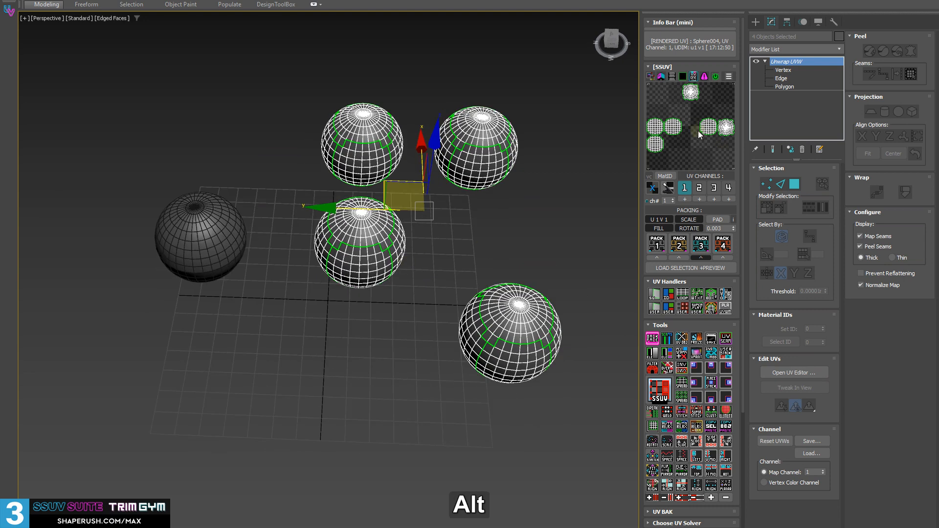
# Examine the combined UV layout of the four spheres in the UV editor, move the editor aside, and close it.
pyautogui.click(682, 309)
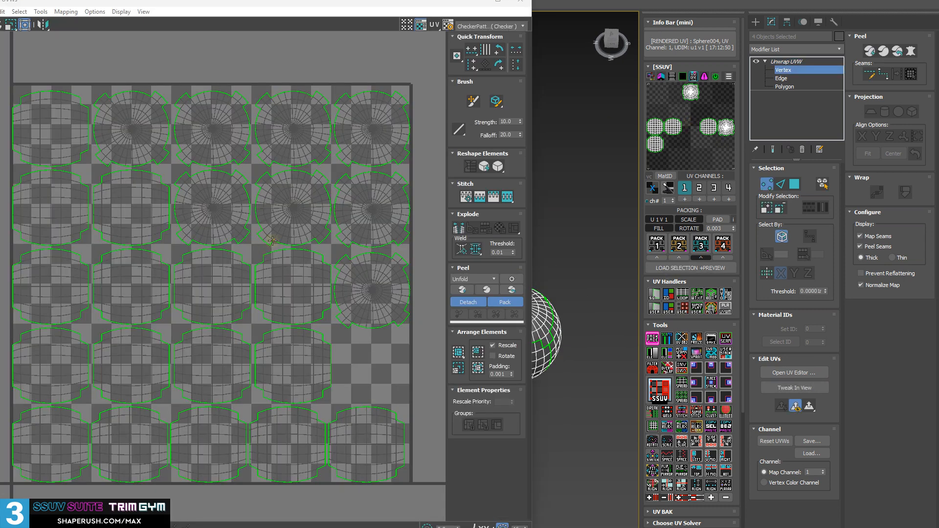
pyautogui.scroll(-2, 257, 251)
pyautogui.moveTo(257, 251); pyautogui.dragTo(206, 244, button='middle')
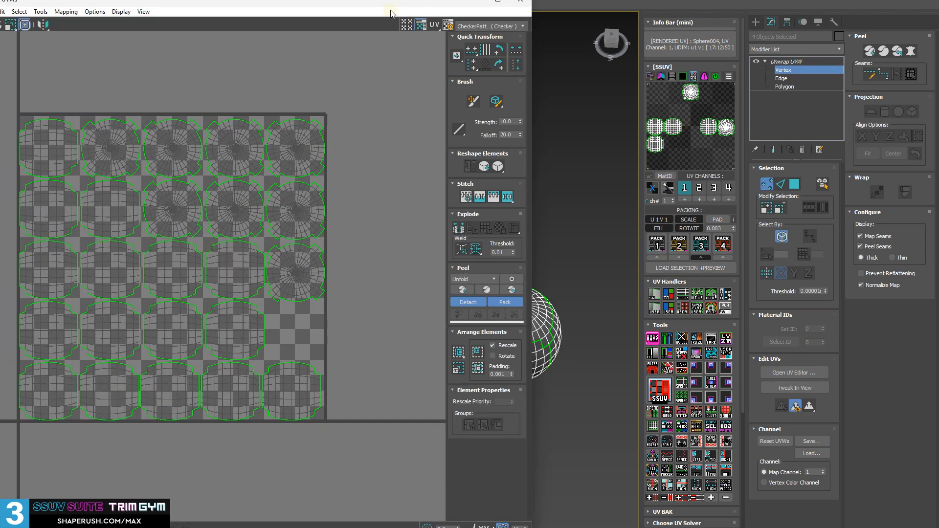
pyautogui.moveTo(394, 6); pyautogui.dragTo(327, 8)
pyautogui.moveTo(328, 8); pyautogui.dragTo(214, 24)
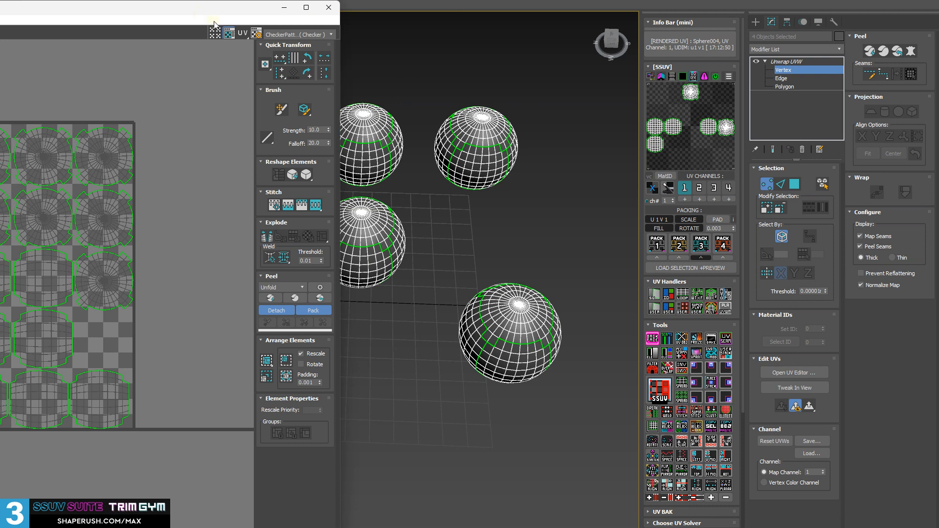
pyautogui.click(786, 62)
# Collapse the separated sphere to editable poly and add its own independent Unwrap UVW modifier.
pyautogui.click(548, 216)
pyautogui.click(504, 325)
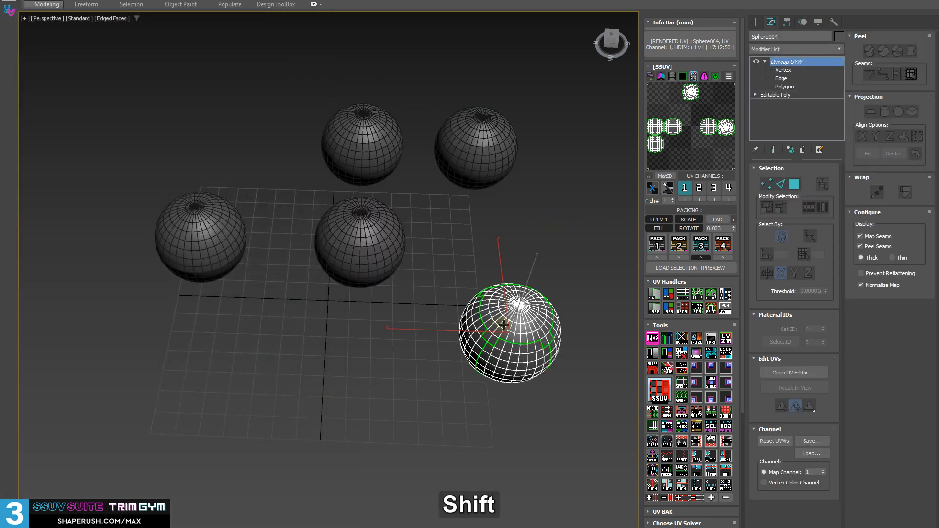
pyautogui.hotkey('shift', 'd')
pyautogui.moveTo(553, 271); pyautogui.dragTo(524, 257, button='middle')
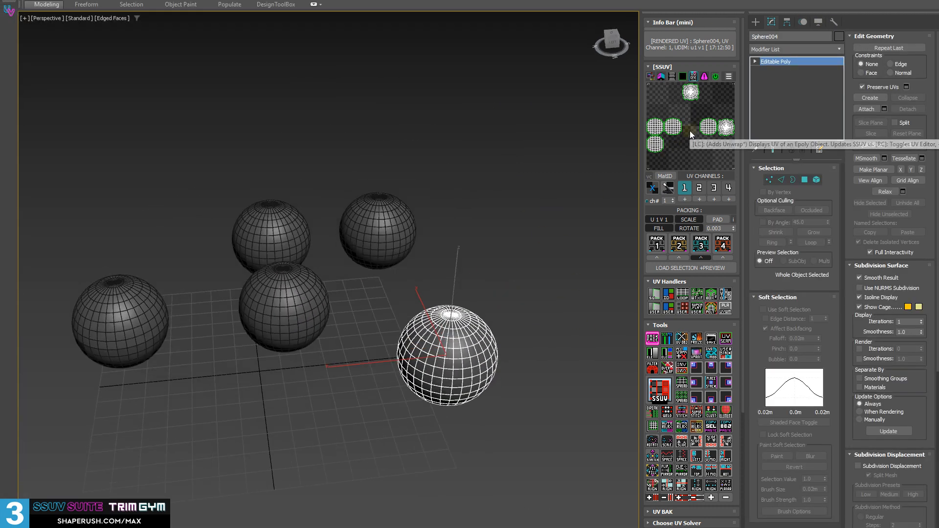
pyautogui.click(689, 131)
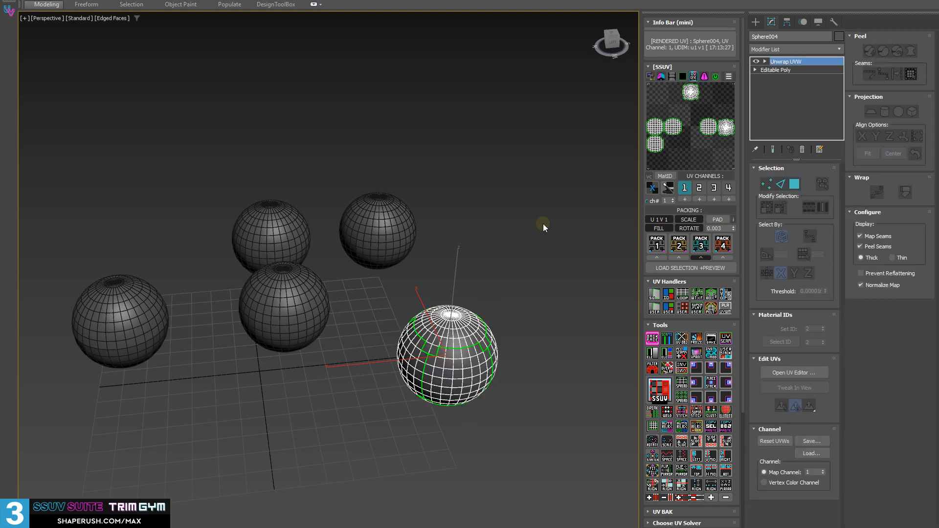
# Open the separated sphere's UV editor, and move and shrink its window so the sphere stays in view.
pyautogui.click(690, 119)
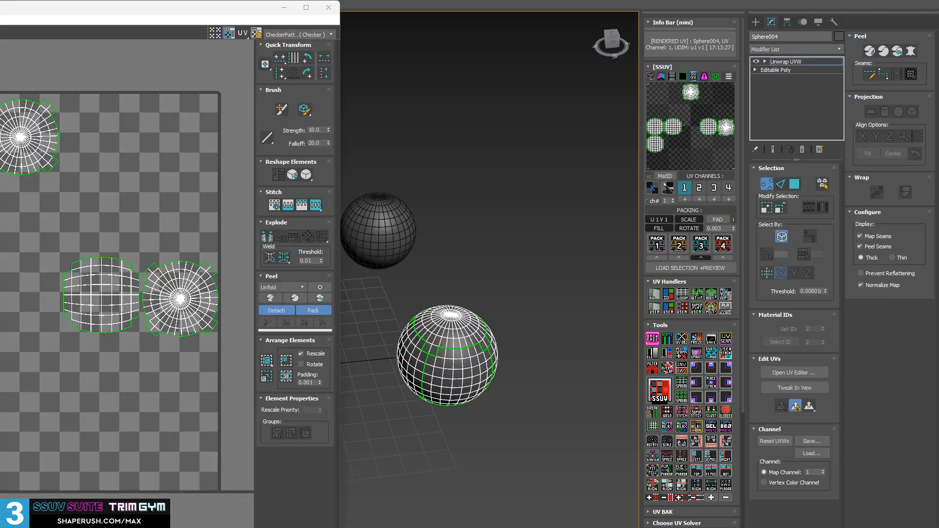
pyautogui.moveTo(134, 11); pyautogui.dragTo(387, 8)
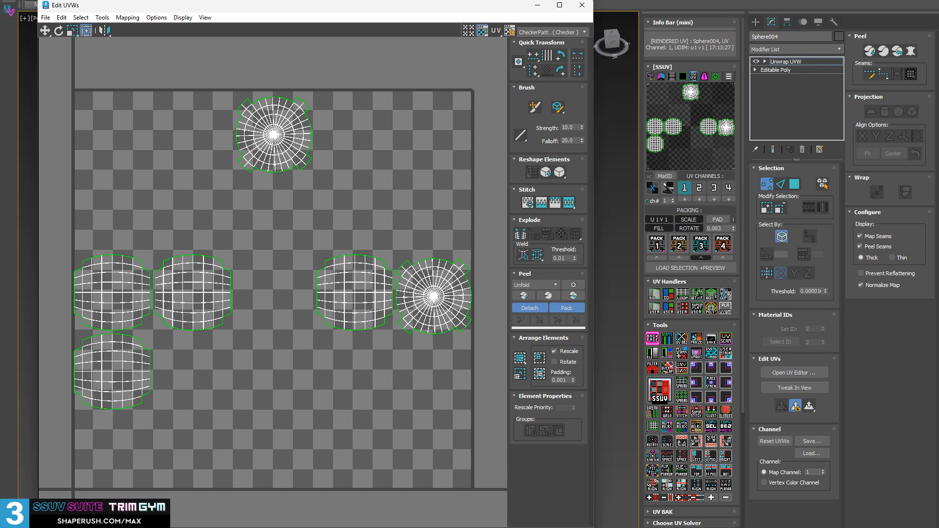
pyautogui.moveTo(593, 527); pyautogui.dragTo(465, 434)
pyautogui.moveTo(508, 369); pyautogui.dragTo(597, 402, button='middle')
# Switch to UV polygon selection, display the checker texture on the spheres, and clear the polygon selection.
pyautogui.press('3')
pyautogui.press('alt')
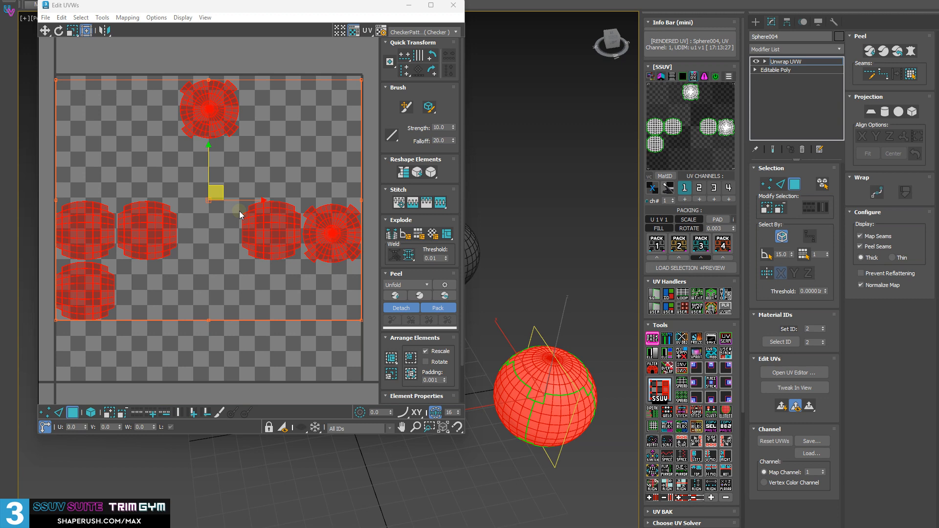
pyautogui.keyDown('alt'); pyautogui.moveTo(550, 248); pyautogui.dragTo(524, 275, button='middle'); pyautogui.keyUp('alt')
pyautogui.click(650, 189)
pyautogui.click(577, 254)
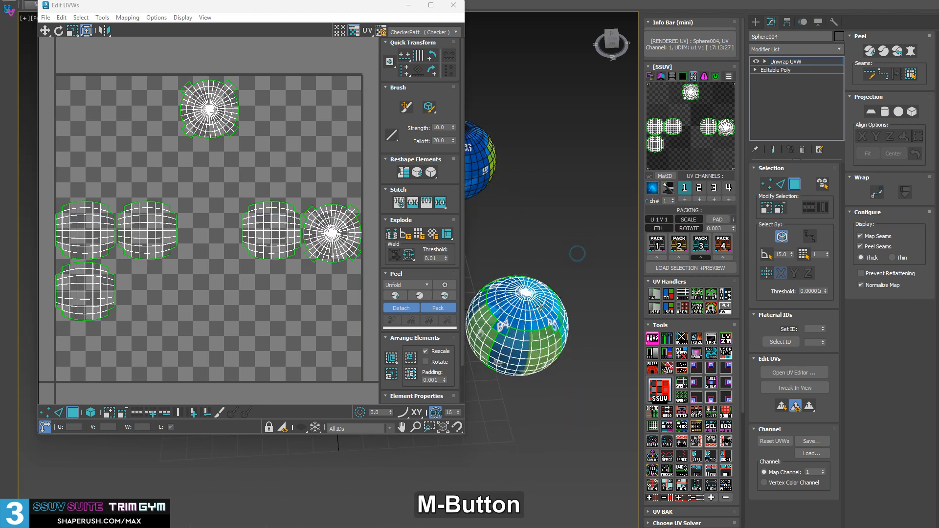
# Turn off edged faces and select the side UV island carrying the D3 checker label on the sphere.
pyautogui.keyDown('alt'); pyautogui.moveTo(550, 337); pyautogui.dragTo(542, 297, button='middle'); pyautogui.keyUp('alt')
pyautogui.press('F4')
pyautogui.scroll(5, 526, 338)
pyautogui.keyDown('alt'); pyautogui.moveTo(526, 338); pyautogui.dragTo(567, 325, button='middle'); pyautogui.keyUp('alt')
pyautogui.click(567, 325)
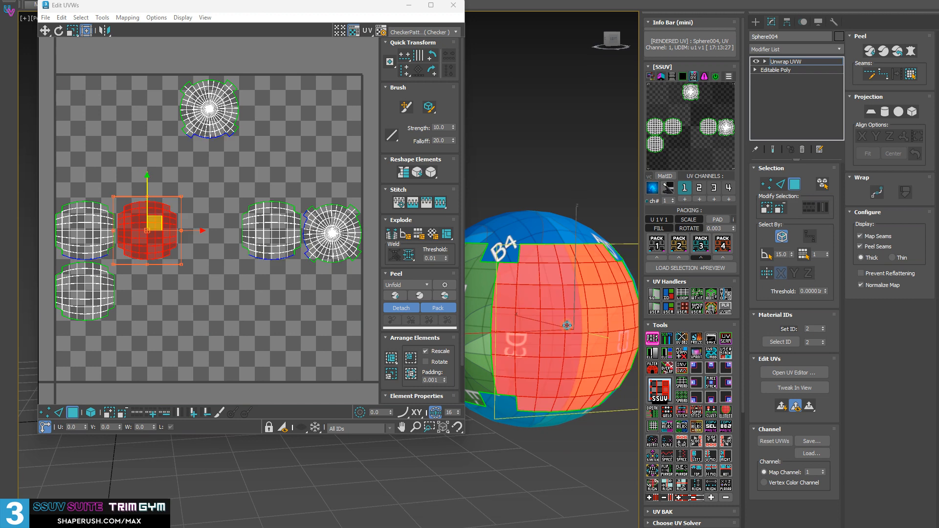
# Rotate the selected D3 side UV island with the SSUV rotate tool and move it clear of its neighbouring islands.
pyautogui.click(653, 442)
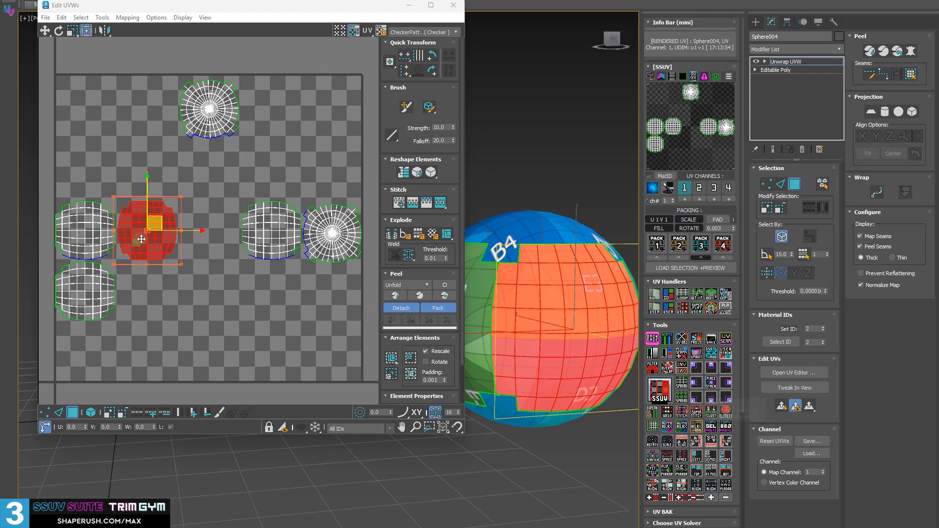
pyautogui.moveTo(161, 221); pyautogui.dragTo(171, 244)
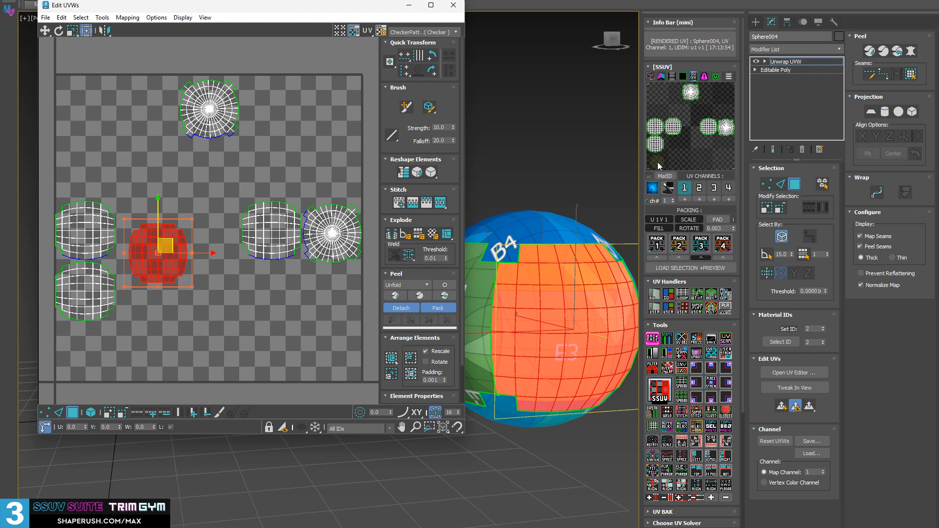
# Define the moved island's UV space as the custom stack area and inspect its extent in the UV editor.
pyautogui.click(726, 354)
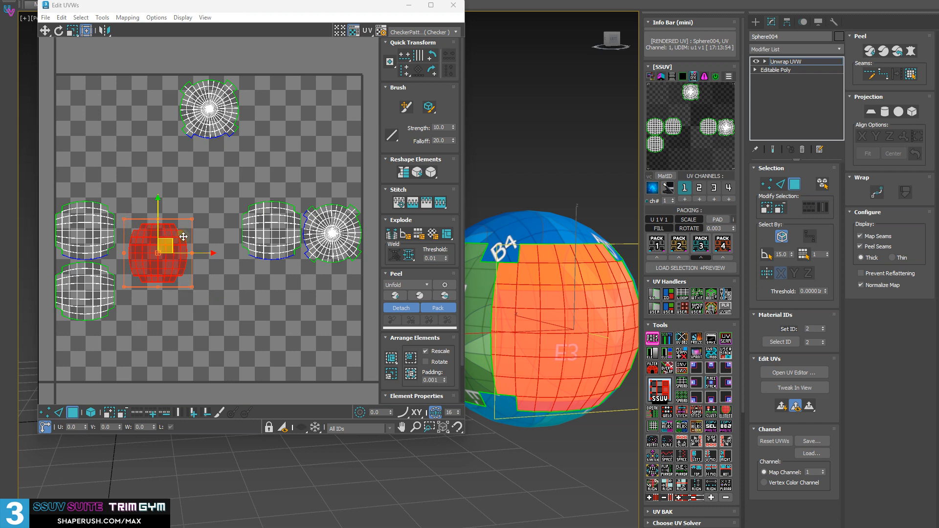
pyautogui.scroll(3, 153, 241)
pyautogui.moveTo(176, 252); pyautogui.dragTo(237, 228, button='middle')
pyautogui.scroll(2, 246, 253)
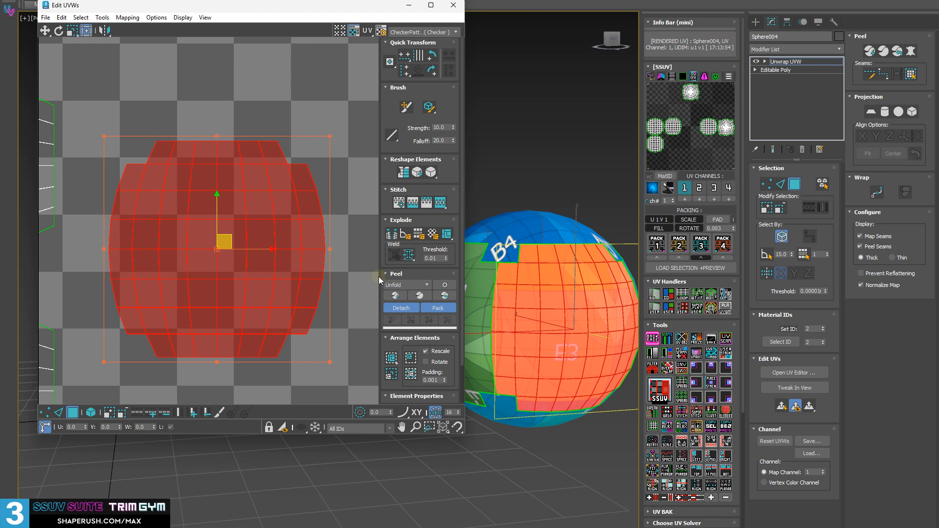
pyautogui.scroll(-4, 253, 329)
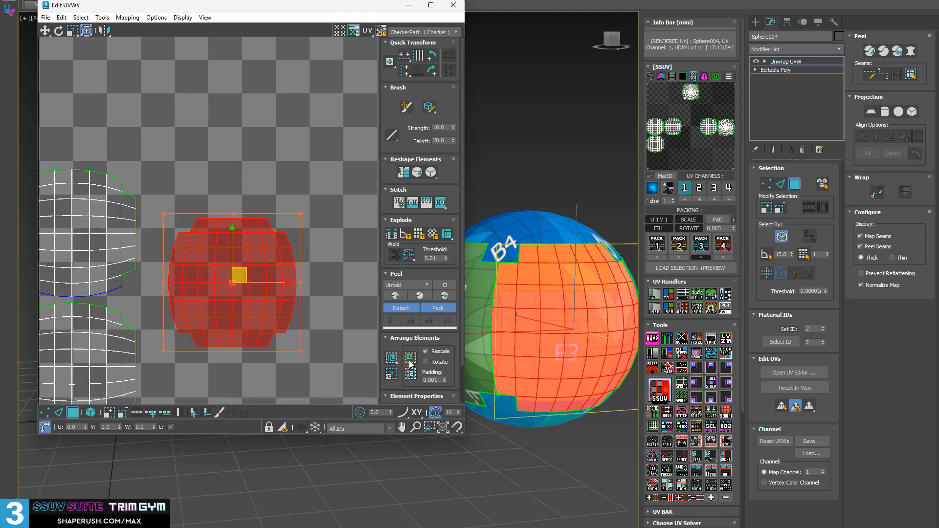
pyautogui.moveTo(235, 248); pyautogui.dragTo(204, 211, button='middle')
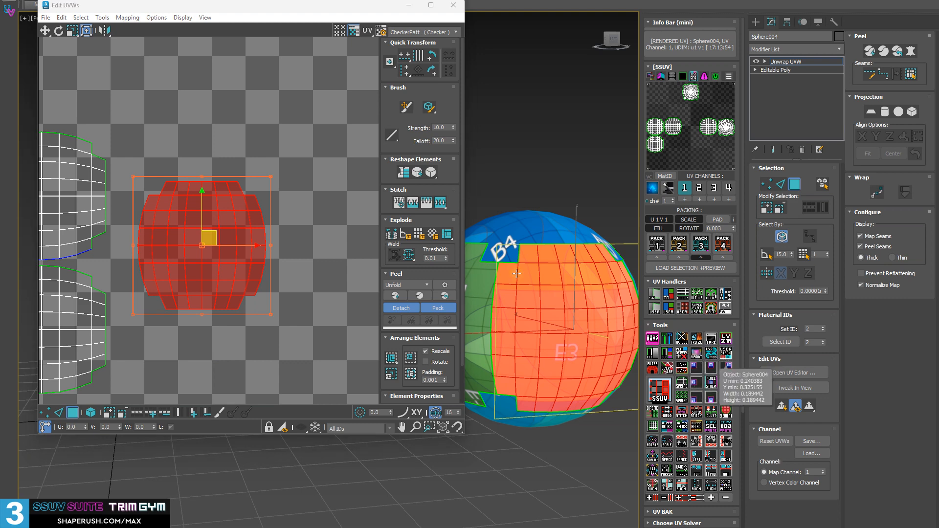
pyautogui.scroll(-5, 158, 256)
pyautogui.moveTo(214, 247); pyautogui.dragTo(209, 199, button='middle')
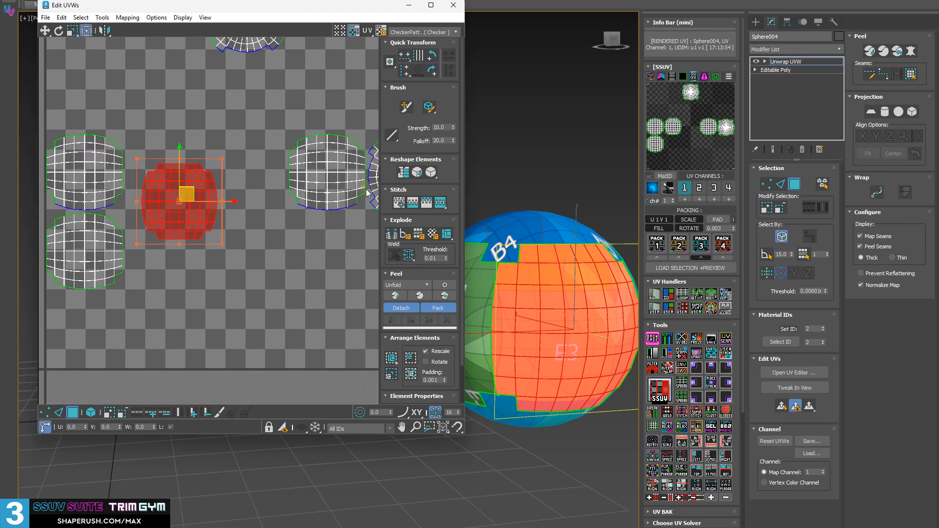
# Select the other side island and the adjacent round cap island together, and stack them at the center of the custom area.
pyautogui.click(328, 185)
pyautogui.moveTo(325, 182); pyautogui.dragTo(227, 193, button='middle')
pyautogui.keyDown('ctrl'); pyautogui.click(307, 186); pyautogui.keyUp('ctrl')
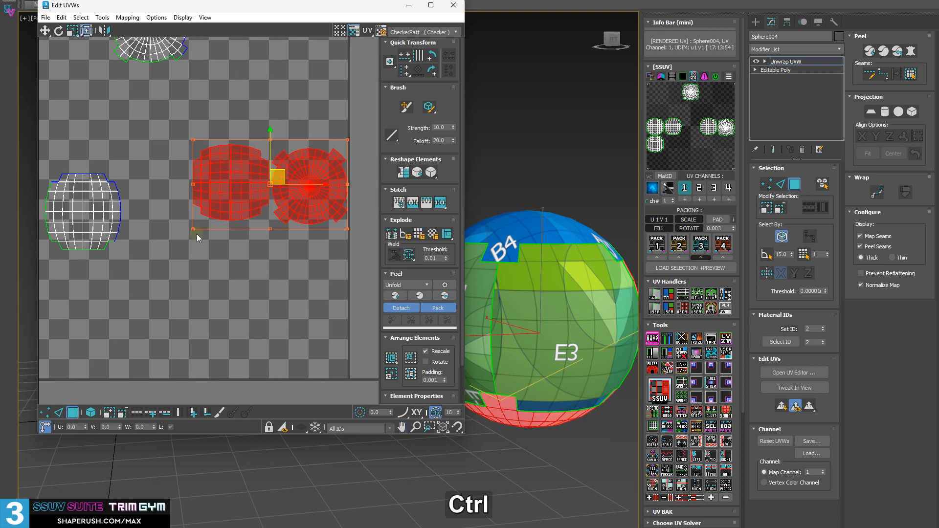
pyautogui.scroll(-2, 196, 233)
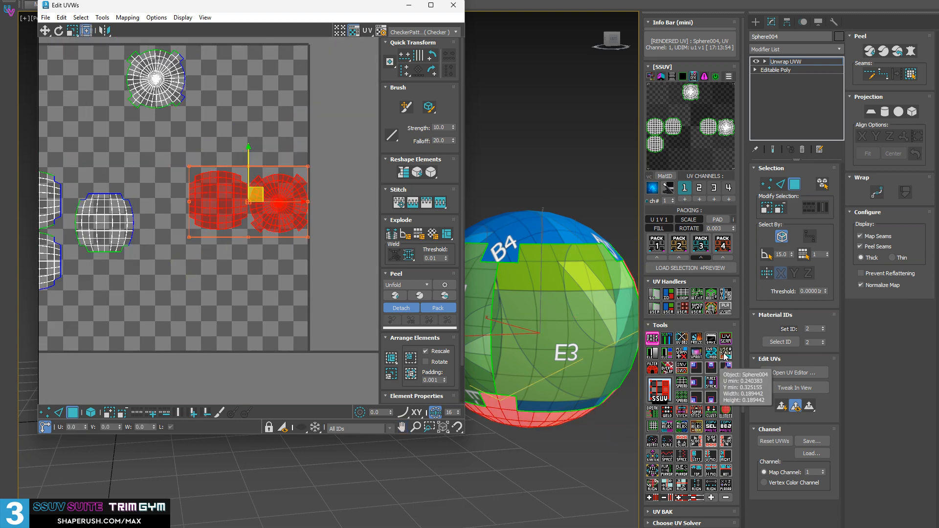
pyautogui.click(726, 355)
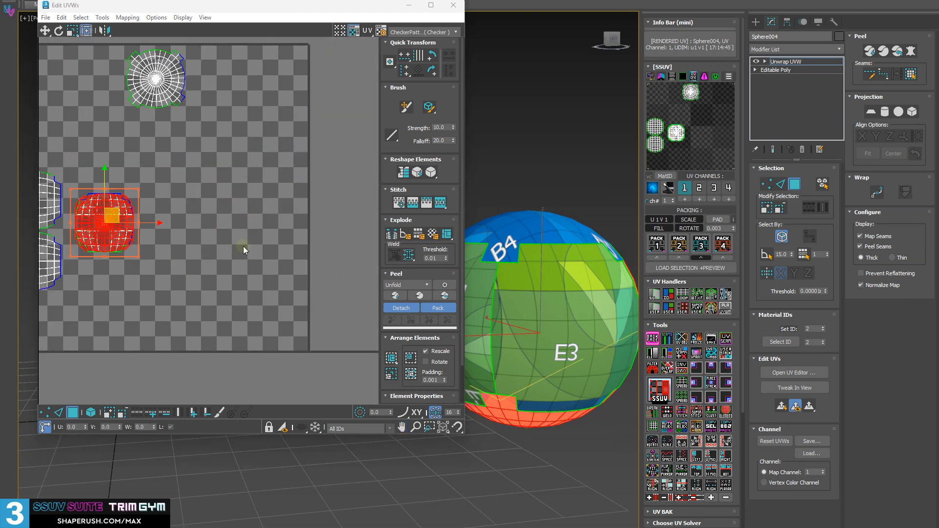
# Scale the top cap UV island up and stack it at the center of the custom area.
pyautogui.moveTo(158, 216); pyautogui.dragTo(295, 222, button='middle')
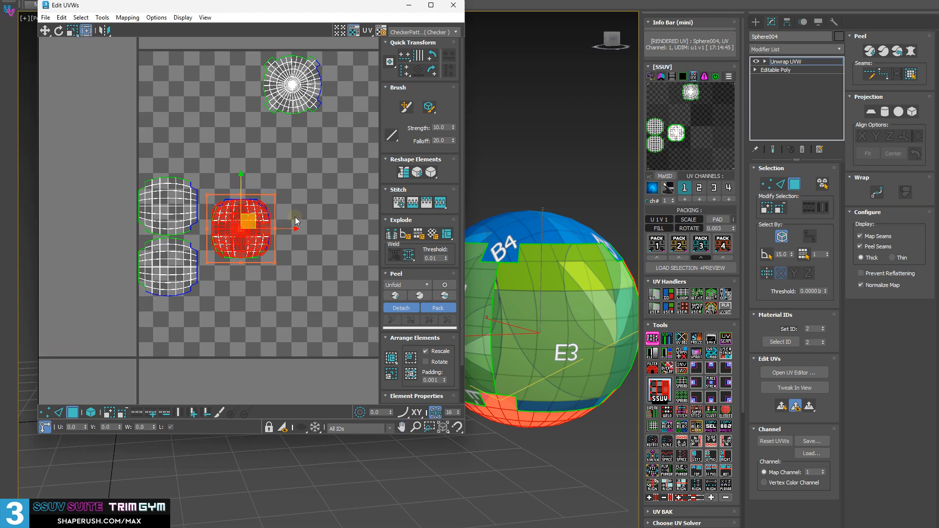
pyautogui.moveTo(321, 205); pyautogui.dragTo(169, 210, button='middle')
pyautogui.moveTo(231, 187); pyautogui.dragTo(300, 213, button='middle')
pyautogui.click(207, 89)
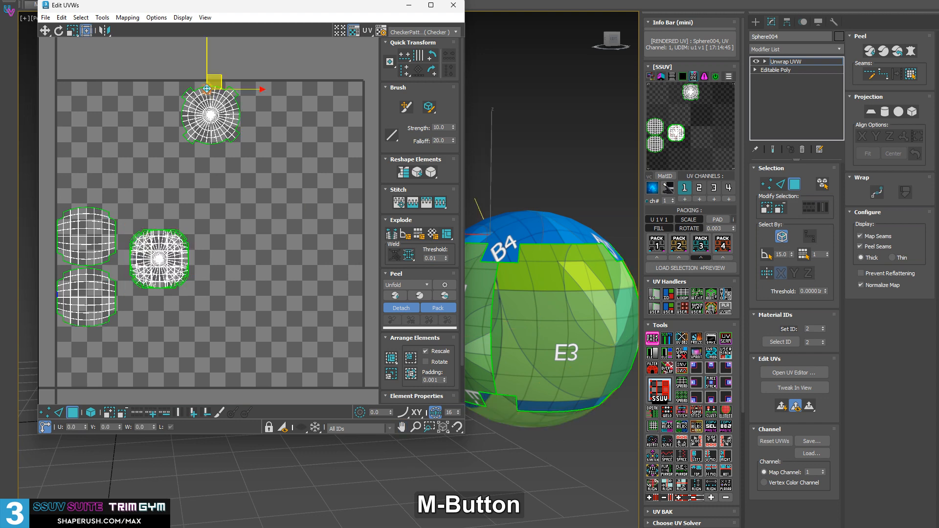
pyautogui.doubleClick(207, 89)
pyautogui.scroll(3, 245, 79)
pyautogui.moveTo(278, 83); pyautogui.dragTo(293, 162, button='middle')
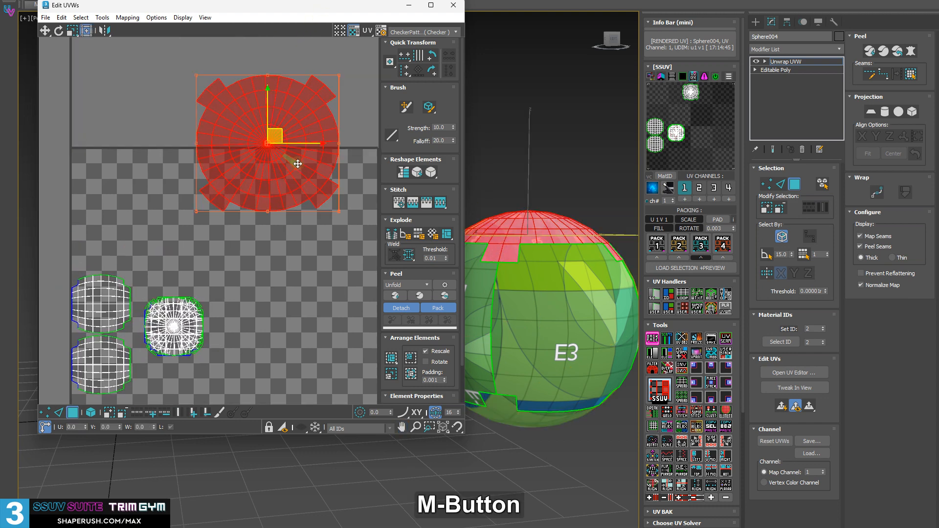
pyautogui.moveTo(341, 67); pyautogui.dragTo(340, 64)
pyautogui.moveTo(257, 165); pyautogui.dragTo(259, 165, button='middle')
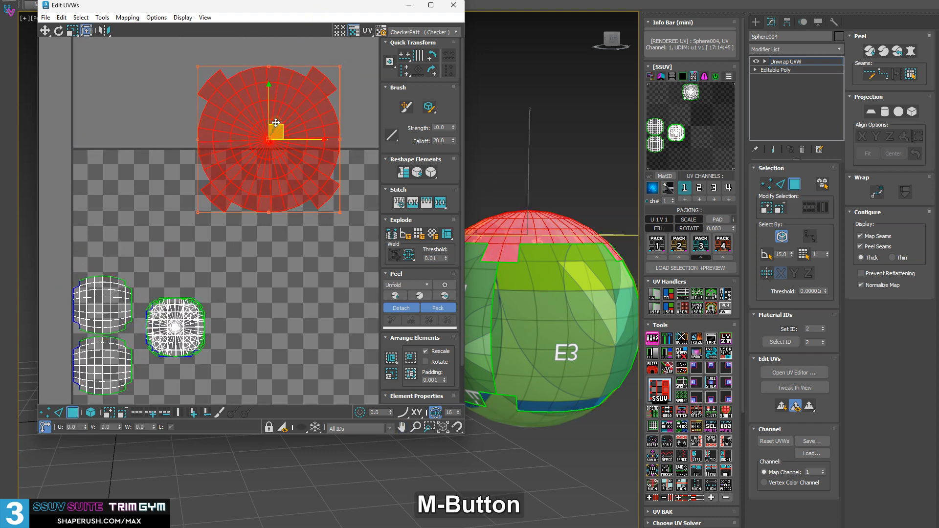
pyautogui.moveTo(272, 127); pyautogui.dragTo(198, 120)
pyautogui.click(724, 352)
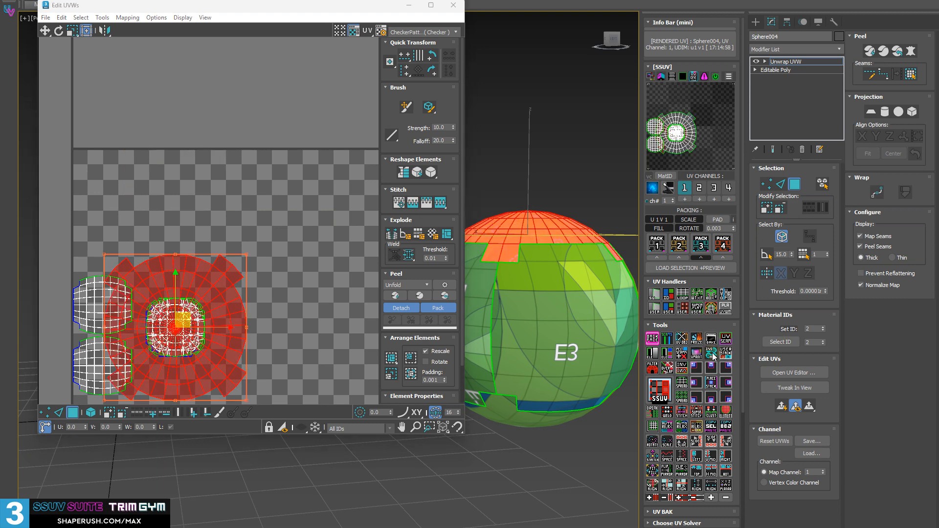
# Move the enlarged cap island off the stack, and move the upper of the two remaining side islands into empty UV space.
pyautogui.moveTo(257, 334); pyautogui.dragTo(287, 238, button='middle')
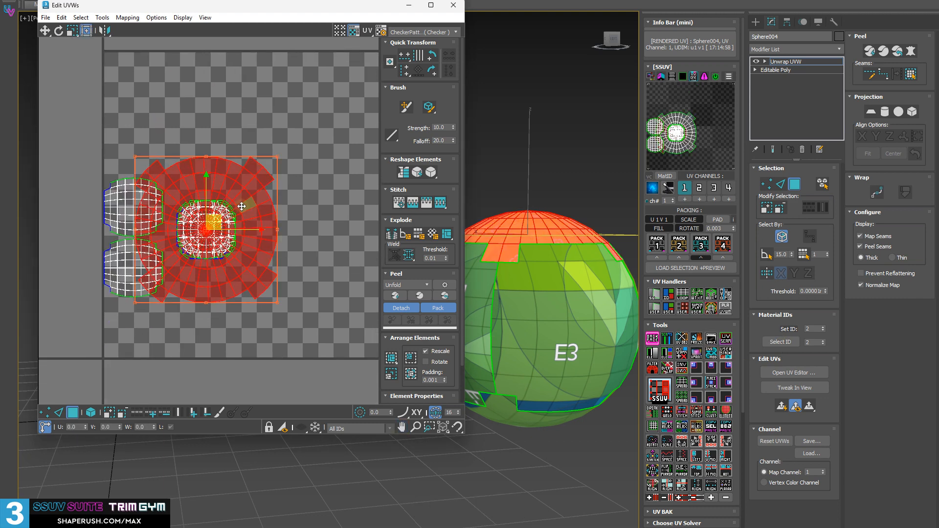
pyautogui.moveTo(221, 189); pyautogui.dragTo(368, 65)
pyautogui.moveTo(281, 193); pyautogui.dragTo(167, 260, button='middle')
pyautogui.moveTo(110, 298); pyautogui.dragTo(184, 308, button='middle')
pyautogui.click(75, 281)
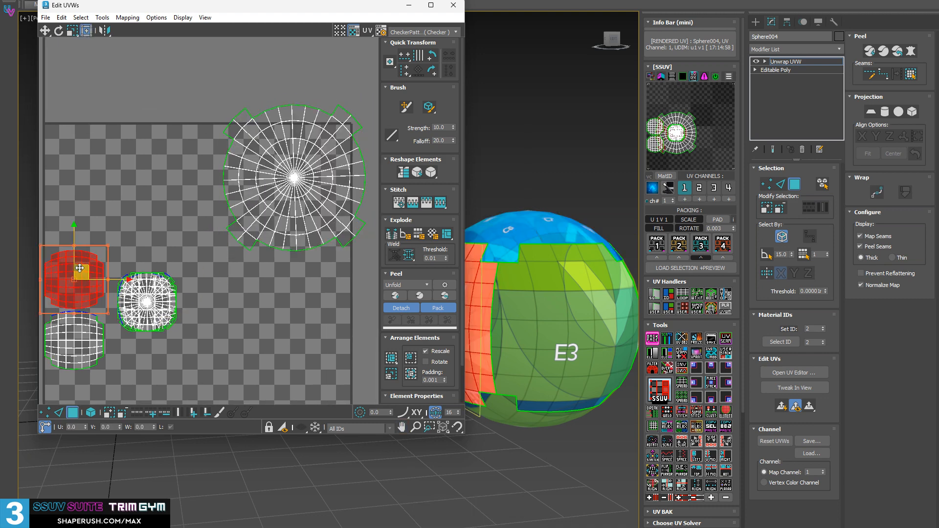
pyautogui.moveTo(75, 281); pyautogui.dragTo(118, 164)
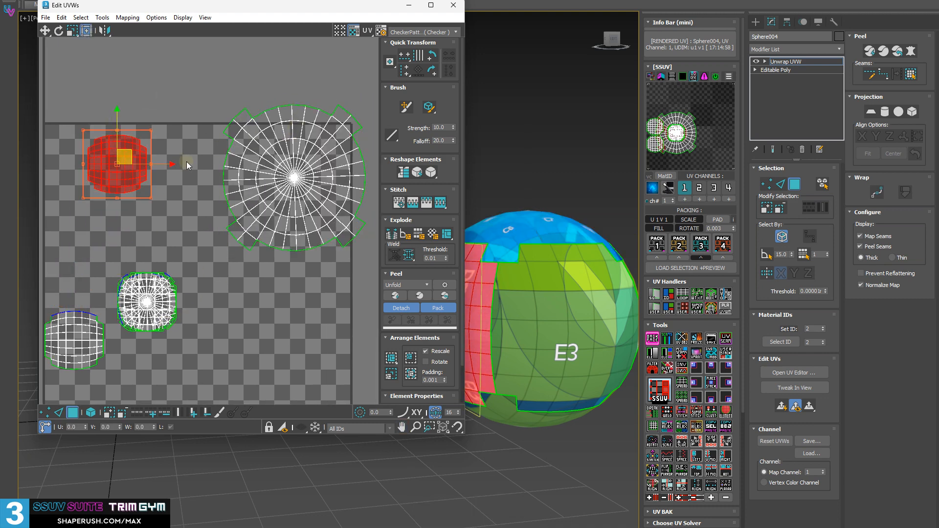
# Select the enlarged cap island and stack it in the custom area, deforming it to fit the defined UV space.
pyautogui.click(268, 120)
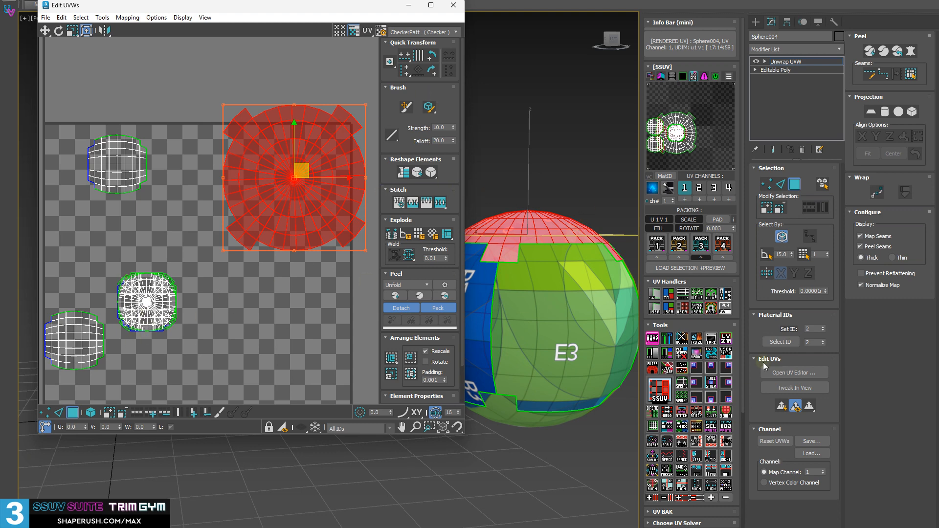
pyautogui.keyDown('shift'); pyautogui.click(726, 353); pyautogui.keyUp('shift')
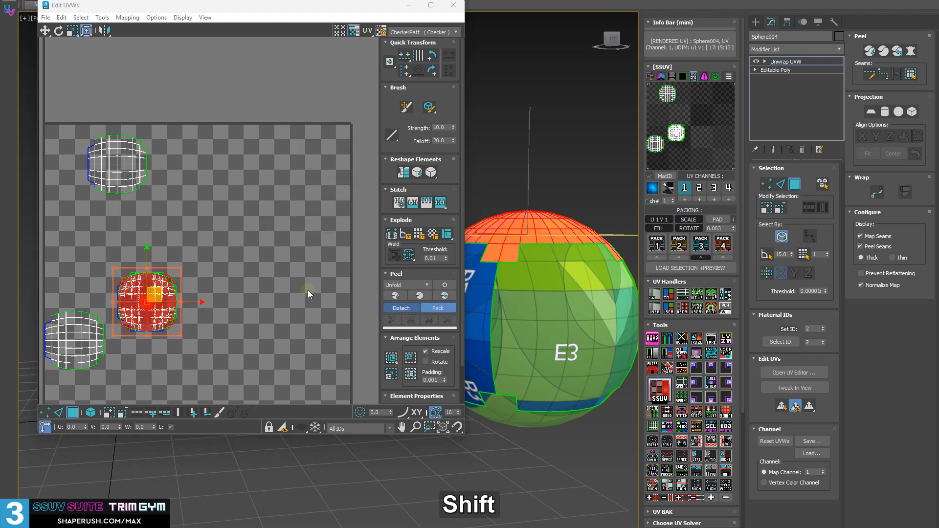
pyautogui.scroll(3, 133, 302)
pyautogui.moveTo(133, 301); pyautogui.dragTo(226, 267, button='middle')
pyautogui.scroll(2, 239, 272)
pyautogui.scroll(-4, 260, 256)
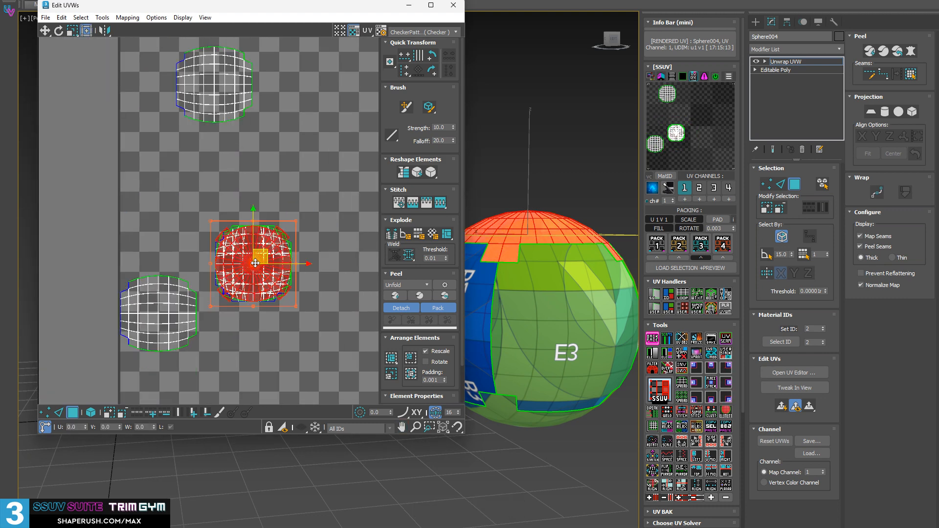
pyautogui.moveTo(249, 231); pyautogui.dragTo(216, 256, button='middle')
# Select all the UV islands and stack them in the custom area, deforming them to fit the defined UV space.
pyautogui.hotkey('ctrl', 'a')
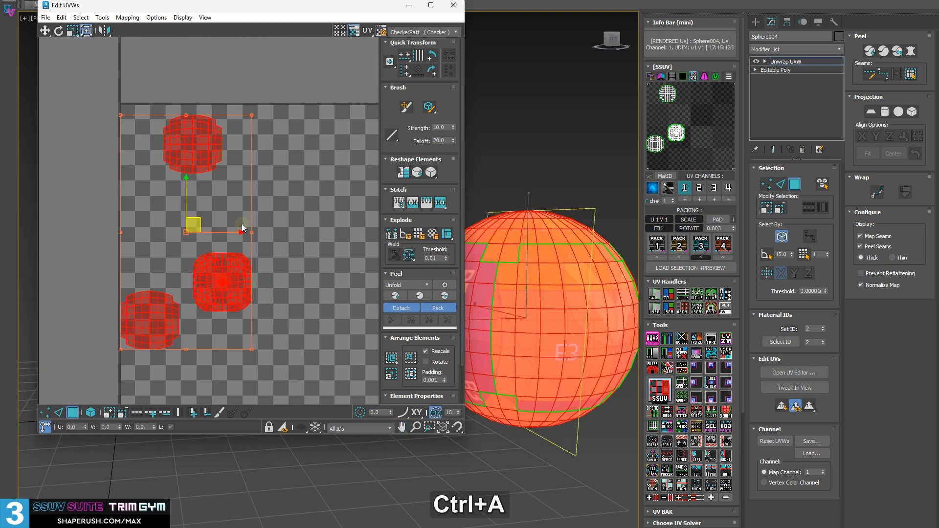
pyautogui.moveTo(241, 224); pyautogui.dragTo(218, 212, button='middle')
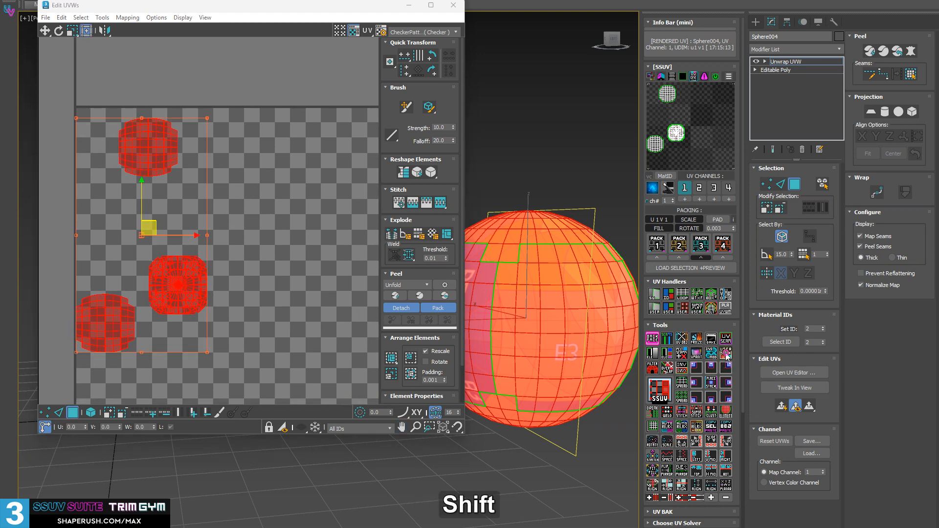
pyautogui.keyDown('shift'); pyautogui.click(726, 356); pyautogui.keyUp('shift')
pyautogui.scroll(5, 172, 283)
pyautogui.moveTo(369, 262); pyautogui.dragTo(372, 271, button='middle')
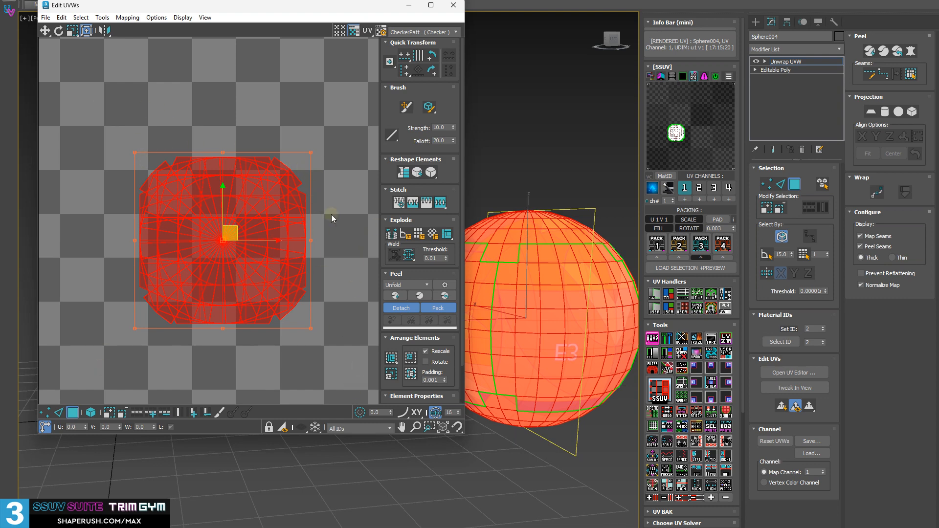
pyautogui.scroll(-3, 293, 270)
# Select the E3 side island on the sphere and move the UV editor window to uncover more of the sphere.
pyautogui.keyDown('alt'); pyautogui.moveTo(543, 430); pyautogui.dragTo(516, 452, button='middle'); pyautogui.keyUp('alt')
pyautogui.click(516, 451)
pyautogui.click(533, 330)
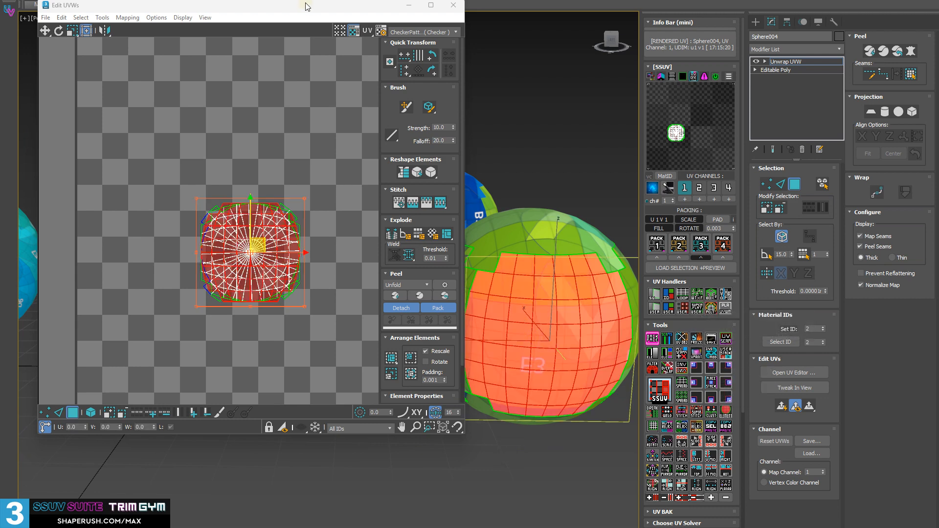
pyautogui.moveTo(307, 7); pyautogui.dragTo(277, 81)
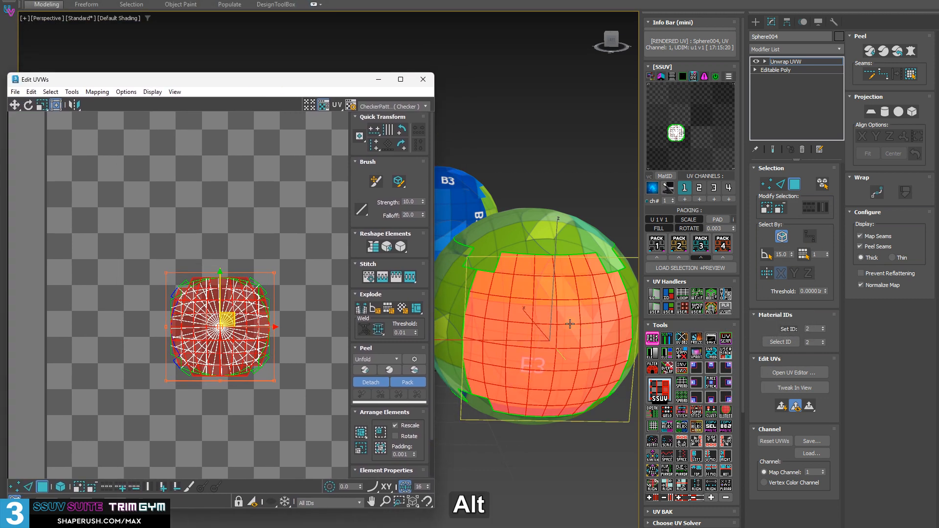
pyautogui.keyDown('alt'); pyautogui.moveTo(553, 327); pyautogui.dragTo(589, 324, button='middle'); pyautogui.keyUp('alt')
# Select all the stacked UV islands and repack them with Pack 3.
pyautogui.moveTo(187, 354); pyautogui.dragTo(178, 261, button='middle')
pyautogui.hotkey('ctrl', 'a')
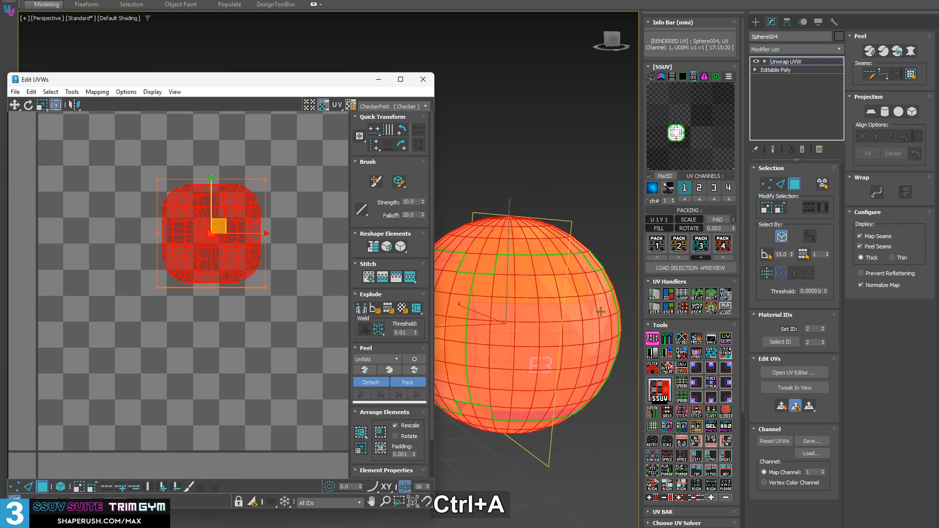
pyautogui.click(699, 247)
pyautogui.moveTo(216, 289); pyautogui.dragTo(155, 283, button='middle')
pyautogui.scroll(-5, 120, 376)
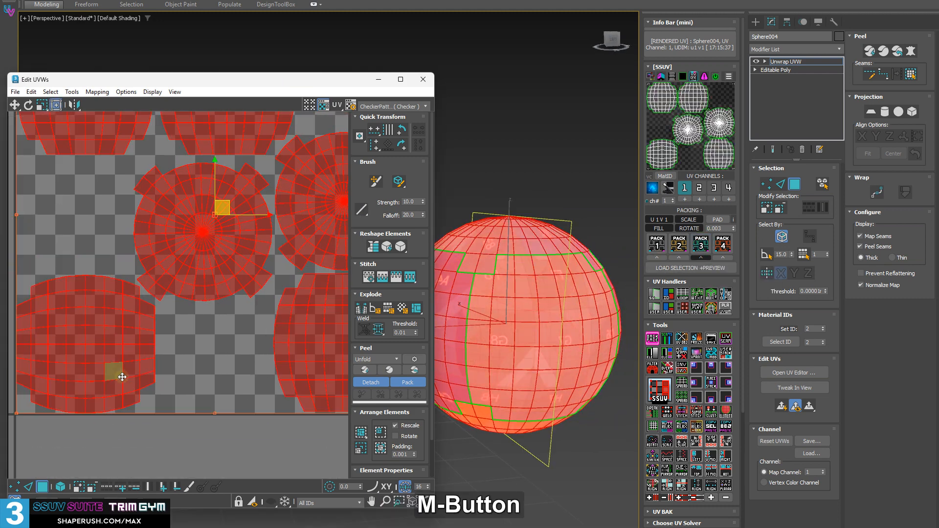
# Close the UV editor, select a side island on the sphere to check it, and select all UV faces.
pyautogui.click(428, 78)
pyautogui.moveTo(424, 93); pyautogui.dragTo(531, 377, button='middle')
pyautogui.click(386, 296)
pyautogui.keyDown('alt'); pyautogui.moveTo(386, 296); pyautogui.dragTo(407, 297, button='middle'); pyautogui.keyUp('alt')
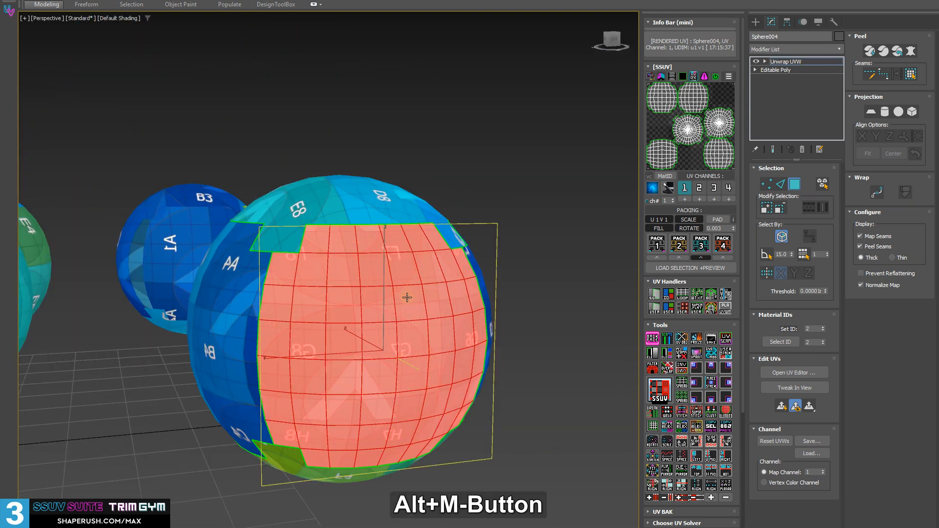
pyautogui.hotkey('ctrl', 'a')
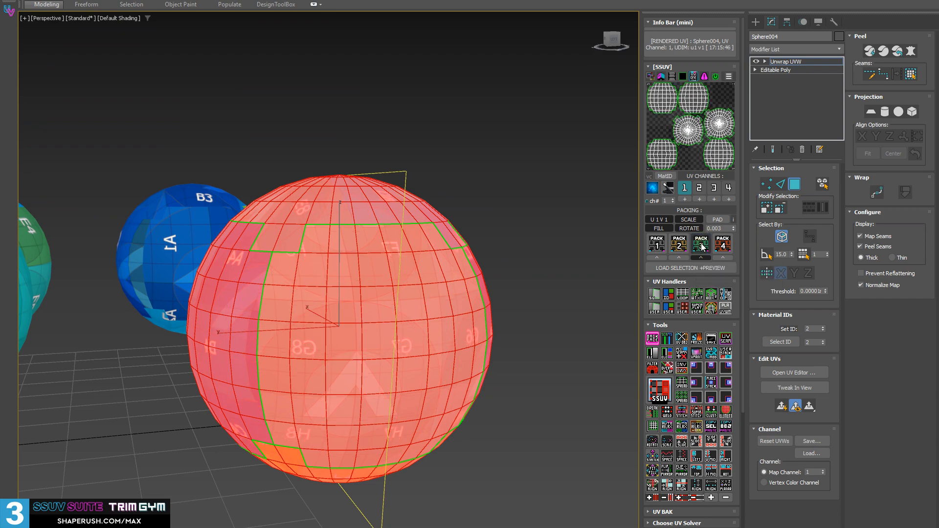
# Collapse the sphere to editable poly and add a fresh Unwrap UVW modifier through the SSUV preview.
pyautogui.keyDown('alt'); pyautogui.moveTo(278, 287); pyautogui.dragTo(284, 327, button='middle'); pyautogui.keyUp('alt')
pyautogui.hotkey('shift', 'd')
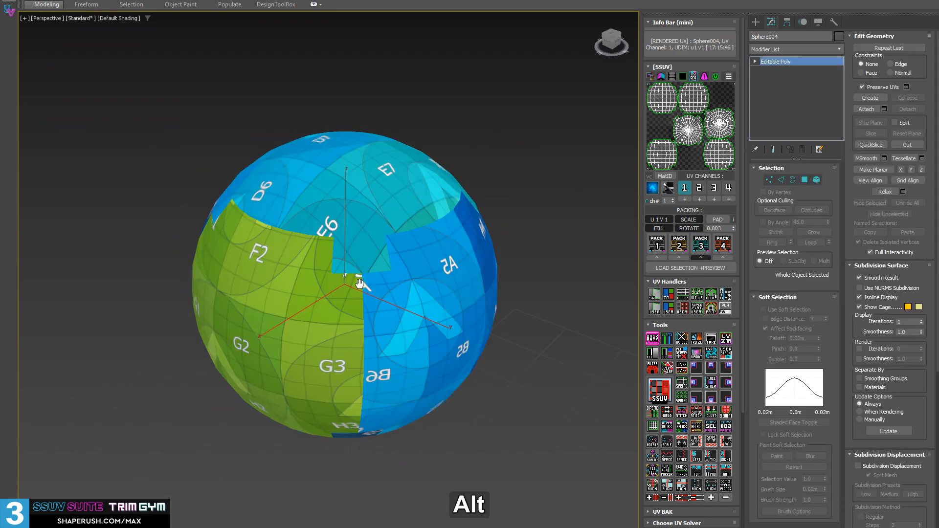
pyautogui.keyDown('alt'); pyautogui.moveTo(361, 279); pyautogui.dragTo(386, 327, button='middle'); pyautogui.keyUp('alt')
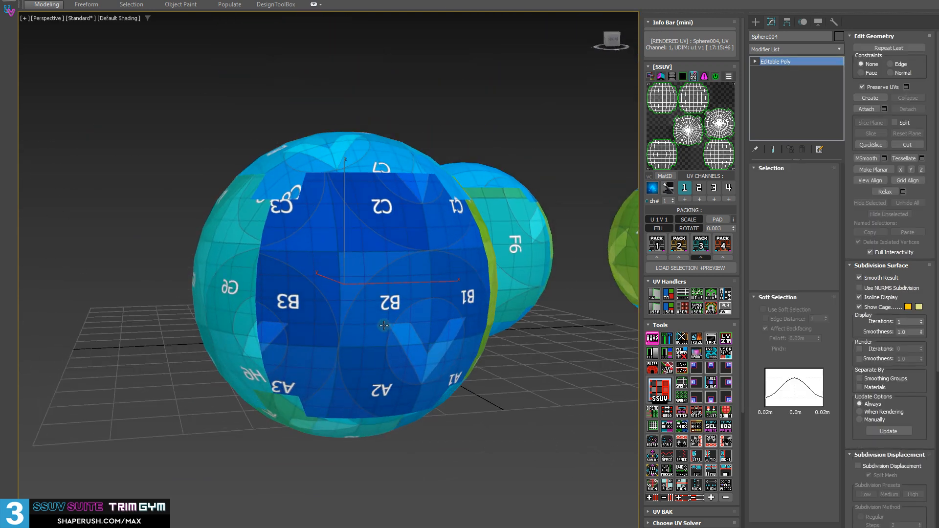
pyautogui.click(658, 134)
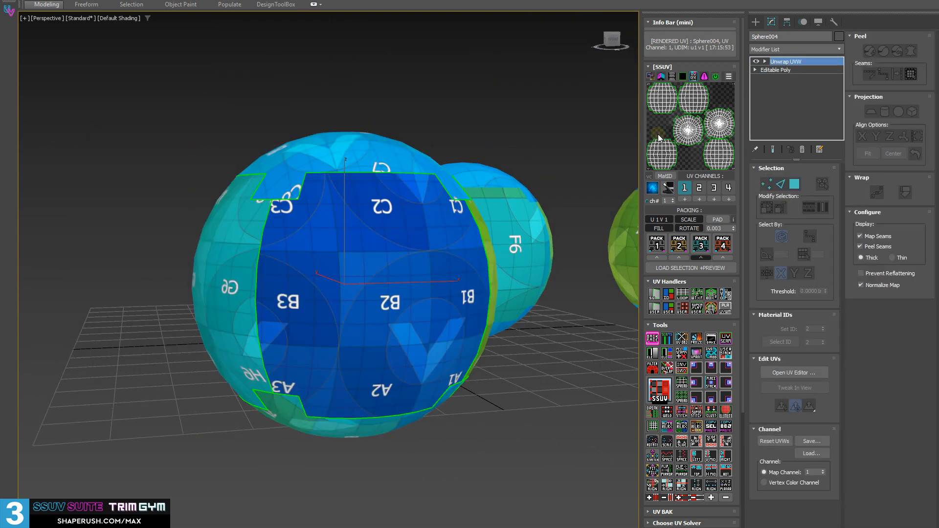
# Select all the sphere's UV faces and pack them again with Pack 3.
pyautogui.hotkey('ctrl', 'a')
pyautogui.click(702, 244)
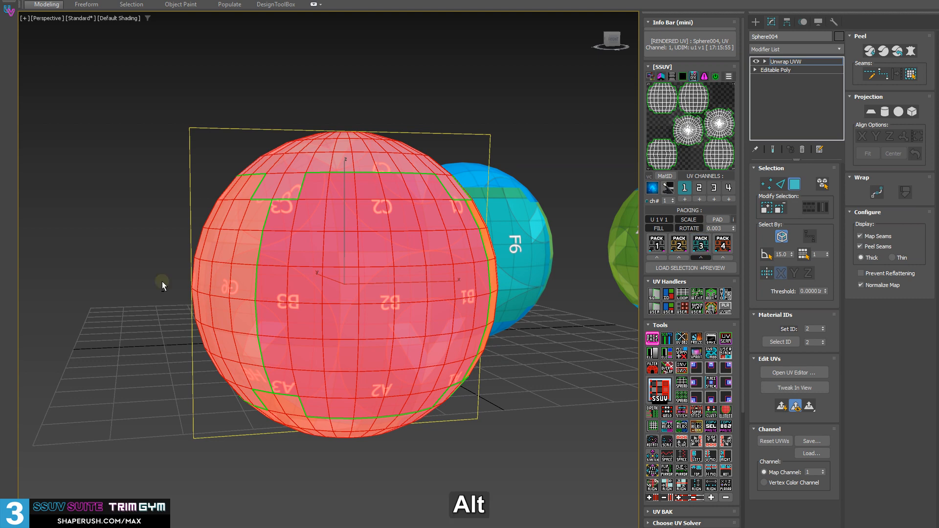
pyautogui.keyDown('alt'); pyautogui.moveTo(163, 281); pyautogui.dragTo(394, 342, button='middle'); pyautogui.keyUp('alt')
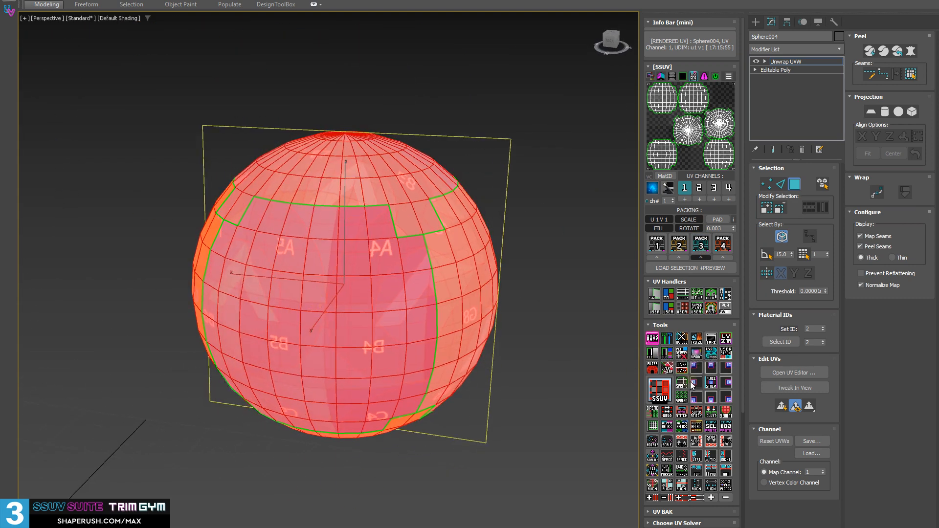
# Correct the mirrored UV islands with the SSUV INV tool, clear the selection, and check the checker labels around the sphere.
pyautogui.click(682, 368)
pyautogui.keyDown('alt'); pyautogui.moveTo(285, 257); pyautogui.dragTo(294, 264, button='middle'); pyautogui.keyUp('alt')
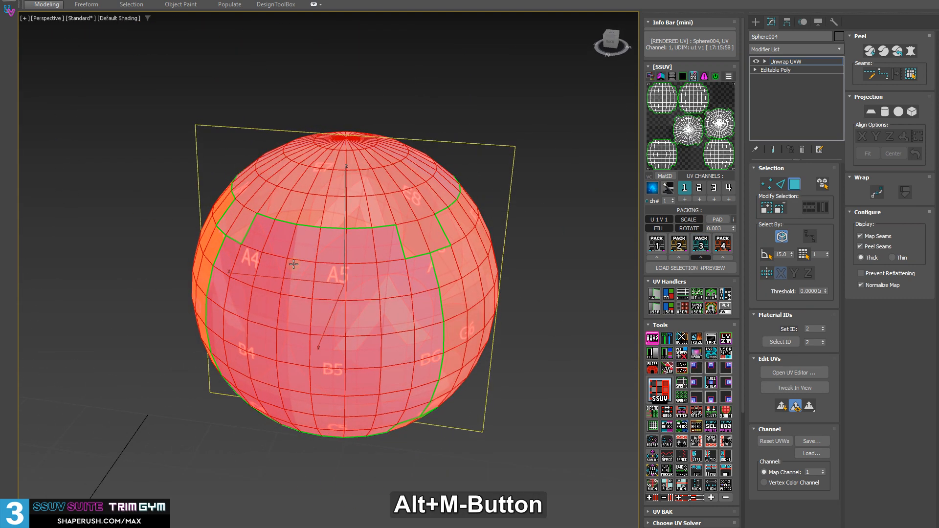
pyautogui.click(495, 357)
pyautogui.keyDown('alt'); pyautogui.moveTo(340, 291); pyautogui.dragTo(346, 257, button='middle'); pyautogui.keyUp('alt')
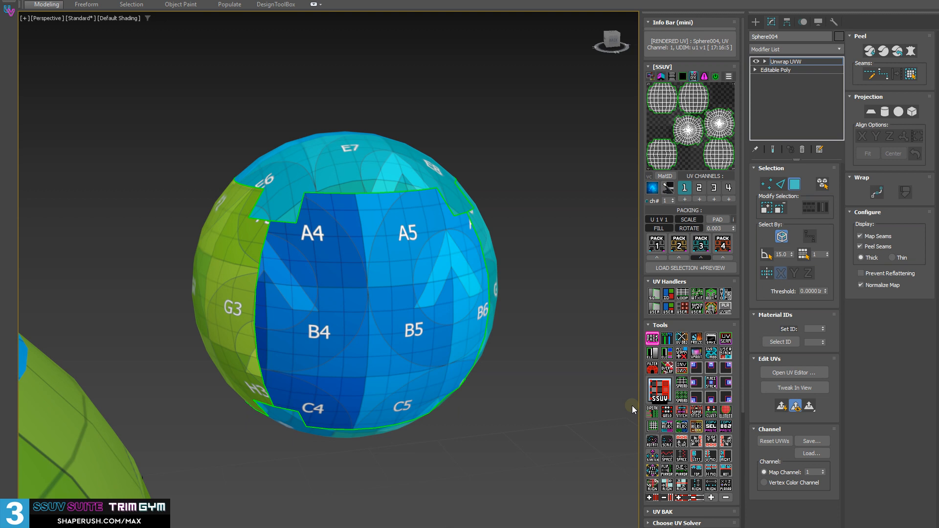
pyautogui.keyDown('alt'); pyautogui.moveTo(193, 230); pyautogui.dragTo(624, 230, button='middle'); pyautogui.keyUp('alt')
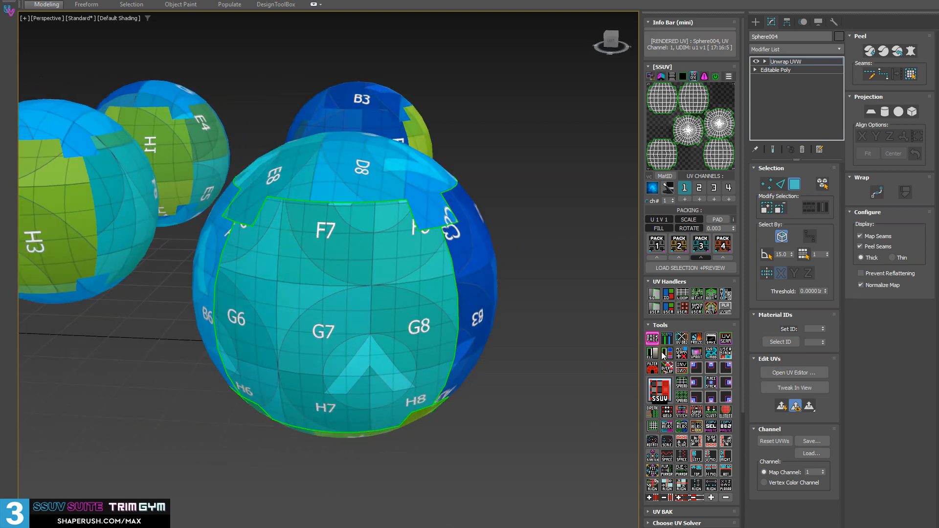